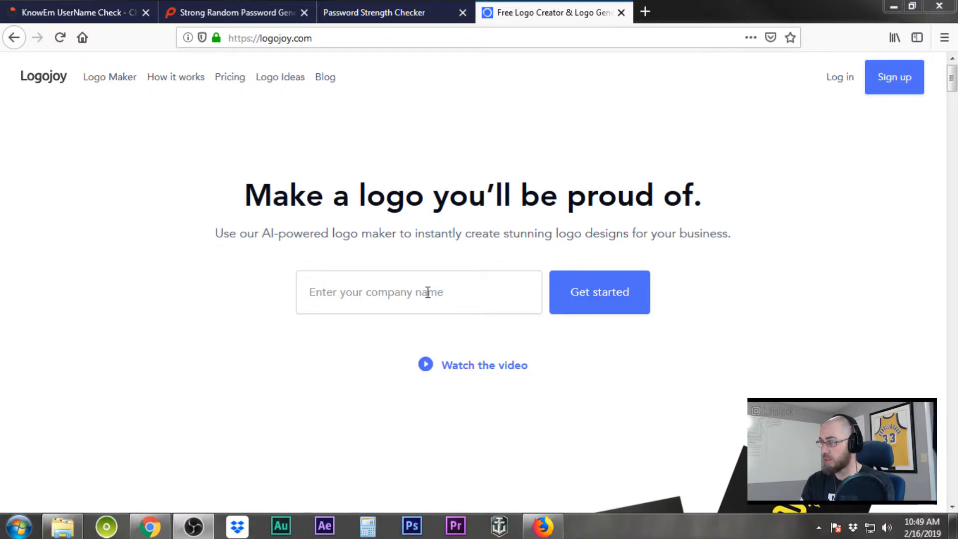
# Enter the company name PyroPlaques and submit it to start a new logo
pyautogui.click(428, 291)
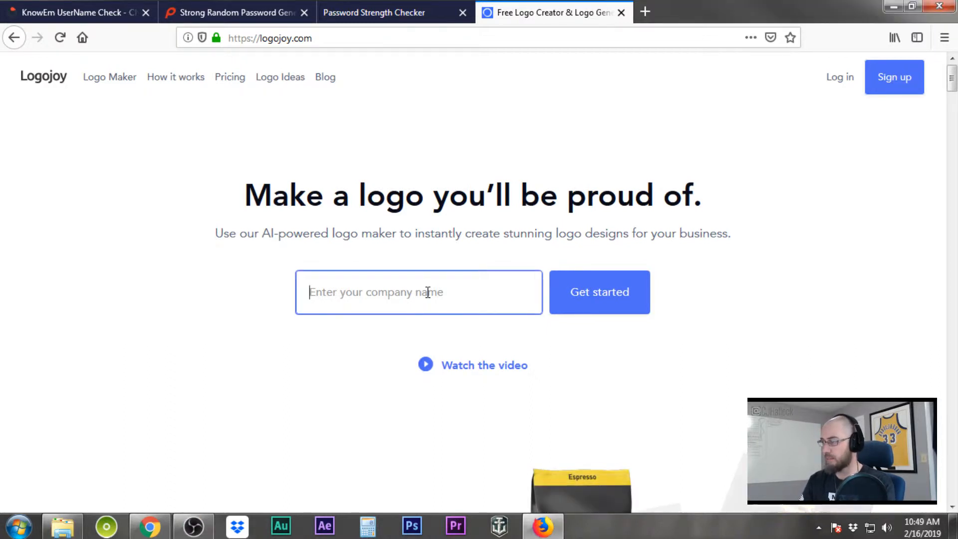
pyautogui.write('P')
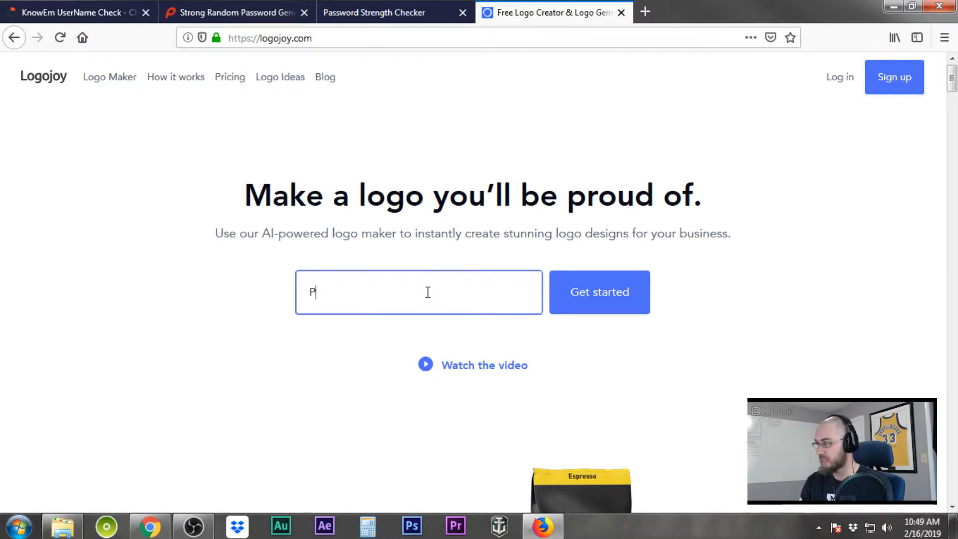
pyautogui.write('yroPla')
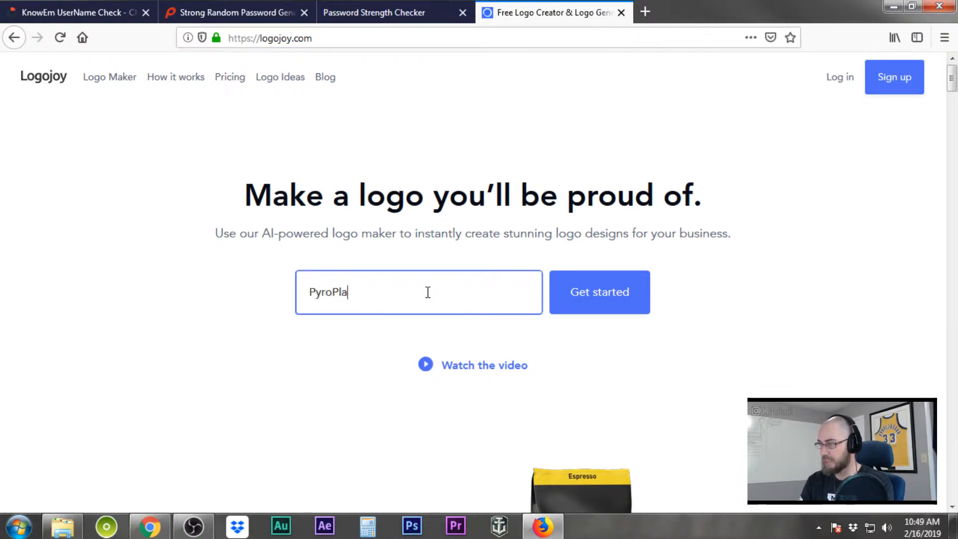
pyautogui.write('ques')
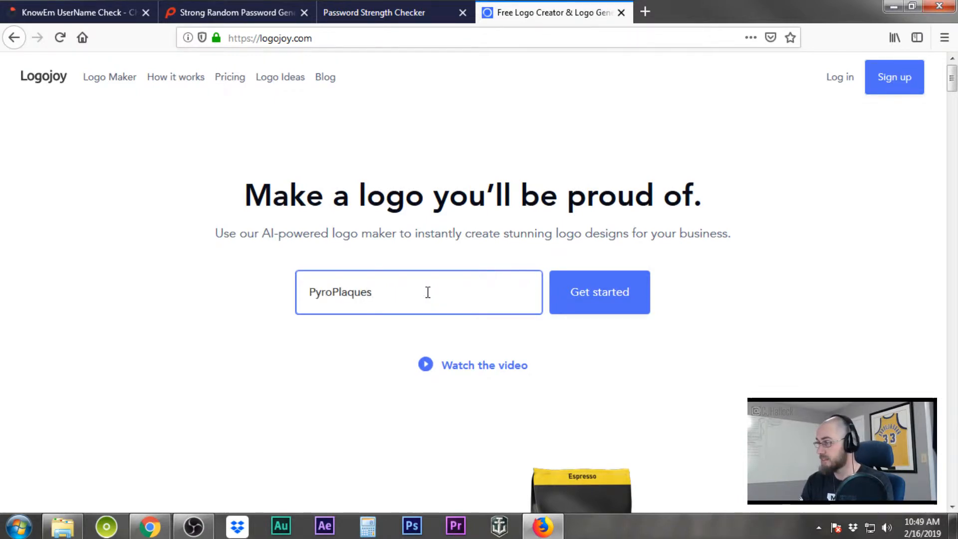
pyautogui.click(631, 304)
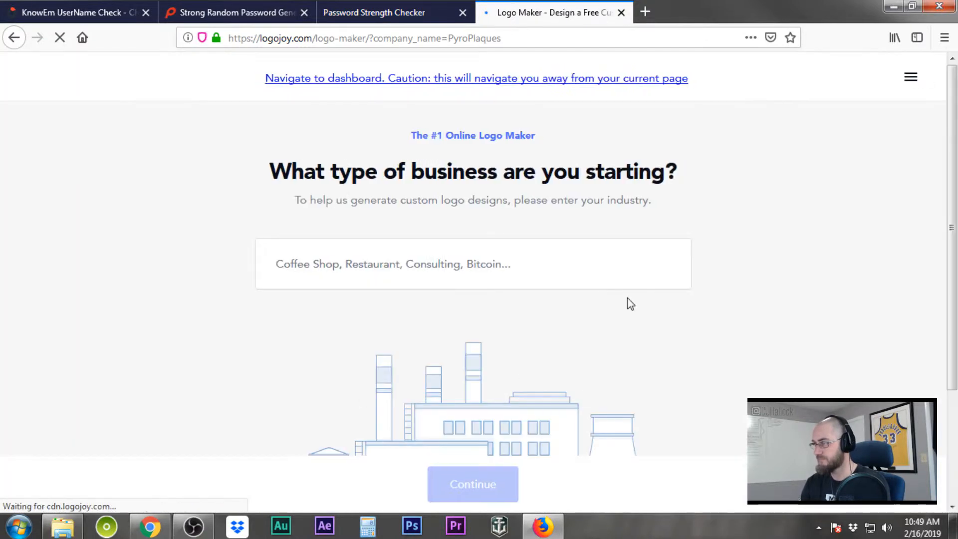
# Choose Artist as the business industry and continue to the inspiration logos
pyautogui.click(507, 269)
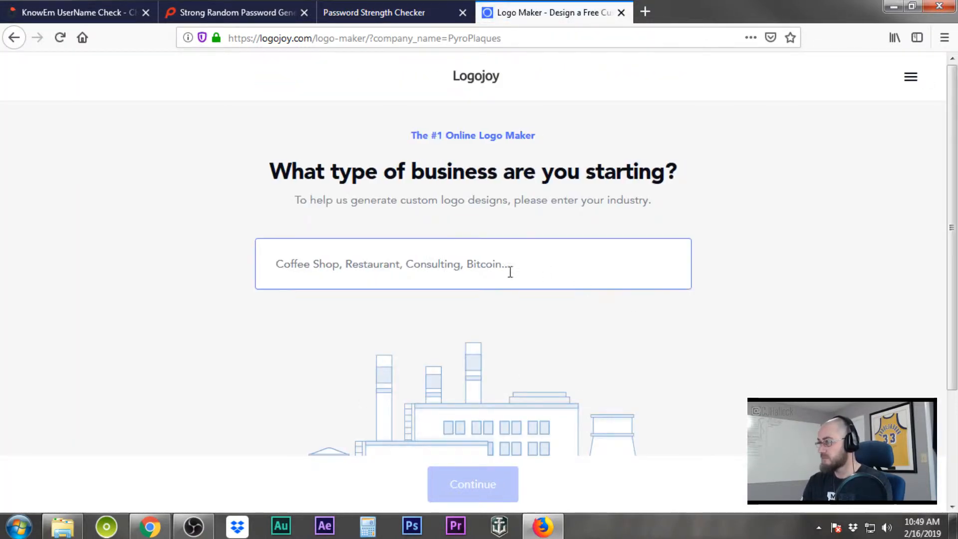
pyautogui.write('art')
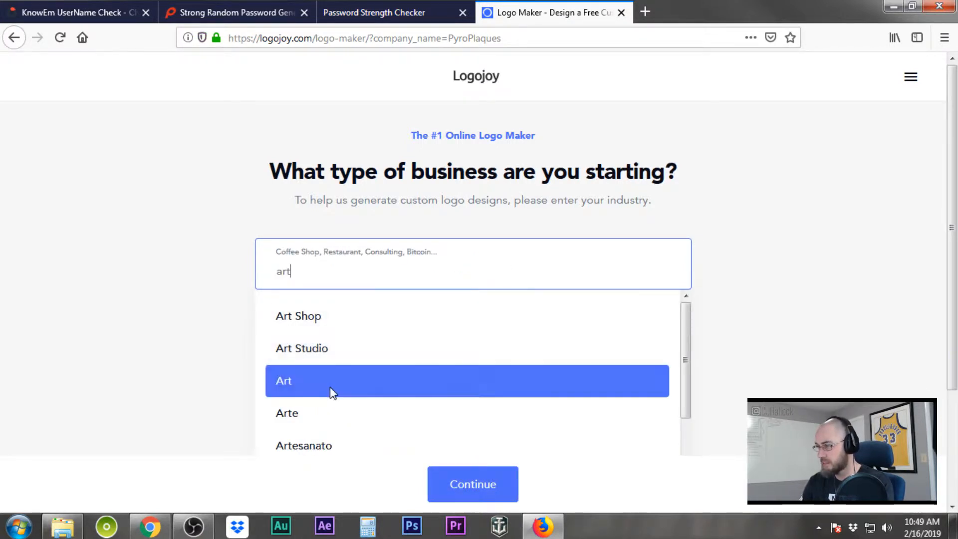
pyautogui.write('i')
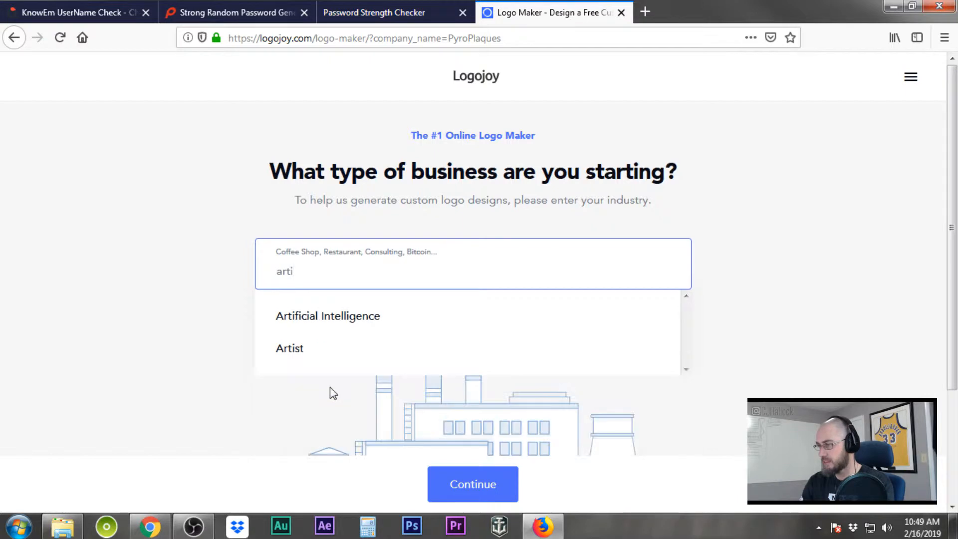
pyautogui.click(311, 357)
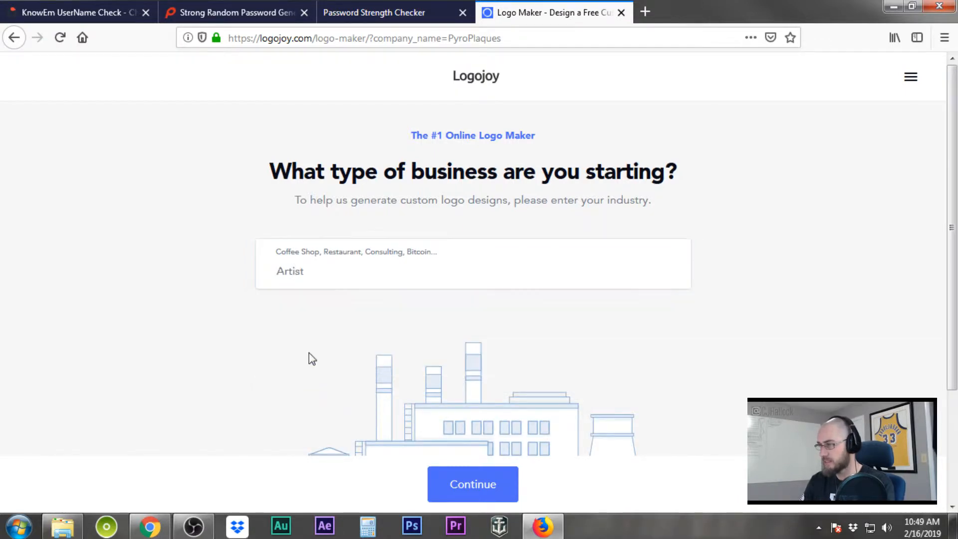
pyautogui.click(486, 487)
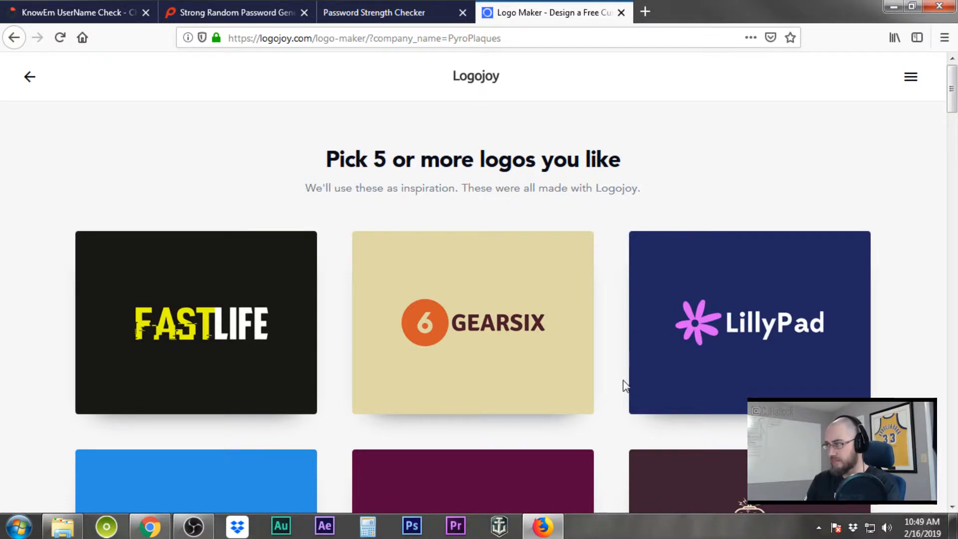
pyautogui.scroll(-5, 623, 386)
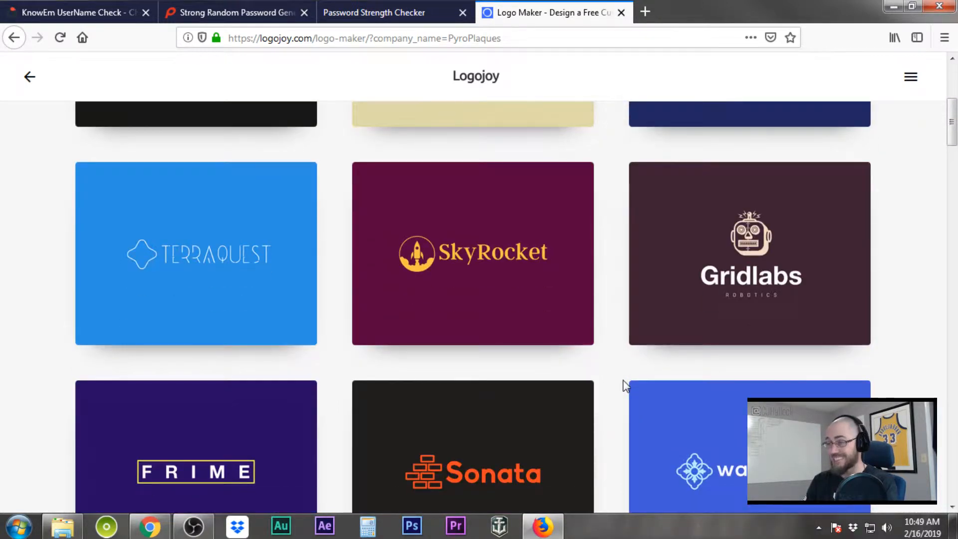
pyautogui.scroll(-5, 625, 386)
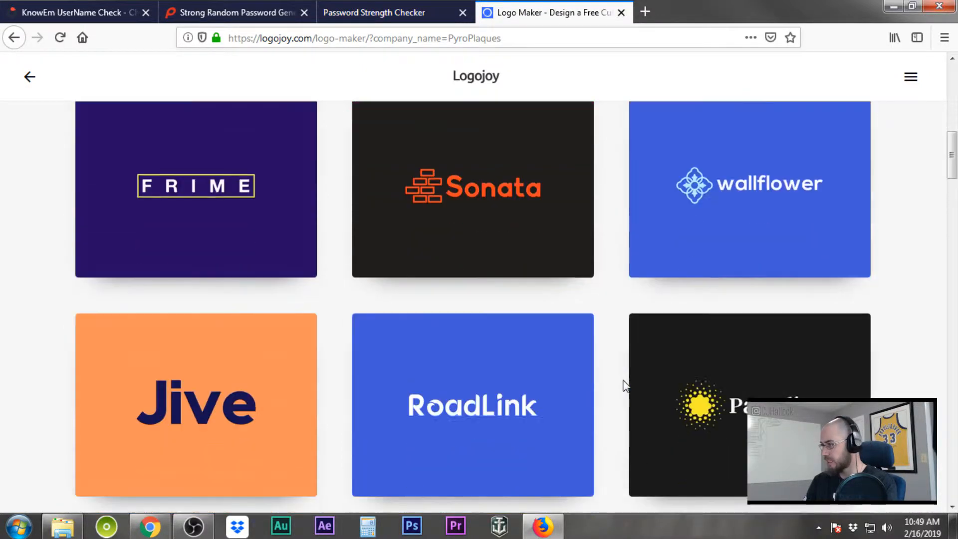
pyautogui.scroll(-4, 625, 386)
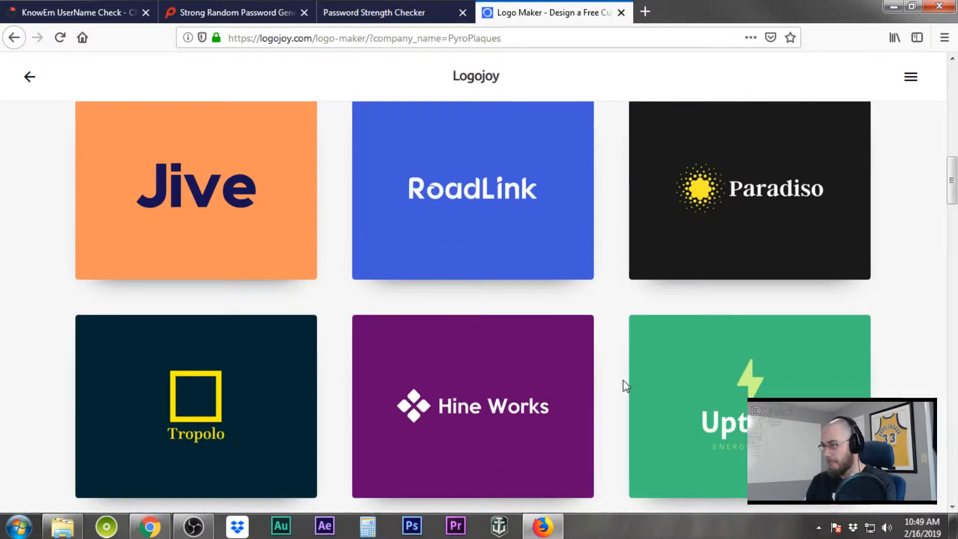
pyautogui.scroll(-4, 625, 385)
pyautogui.scroll(-3, 625, 385)
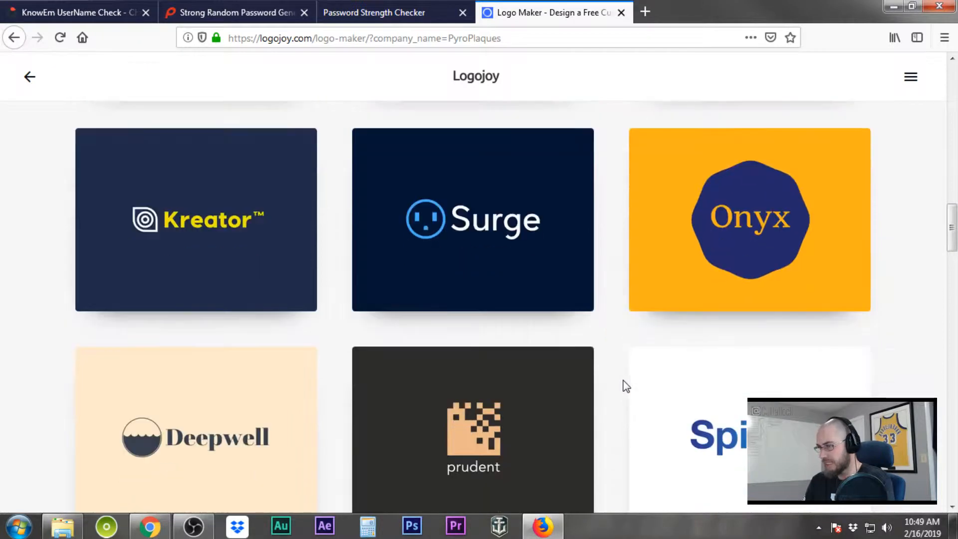
pyautogui.scroll(-2, 626, 385)
pyautogui.scroll(-9, 625, 386)
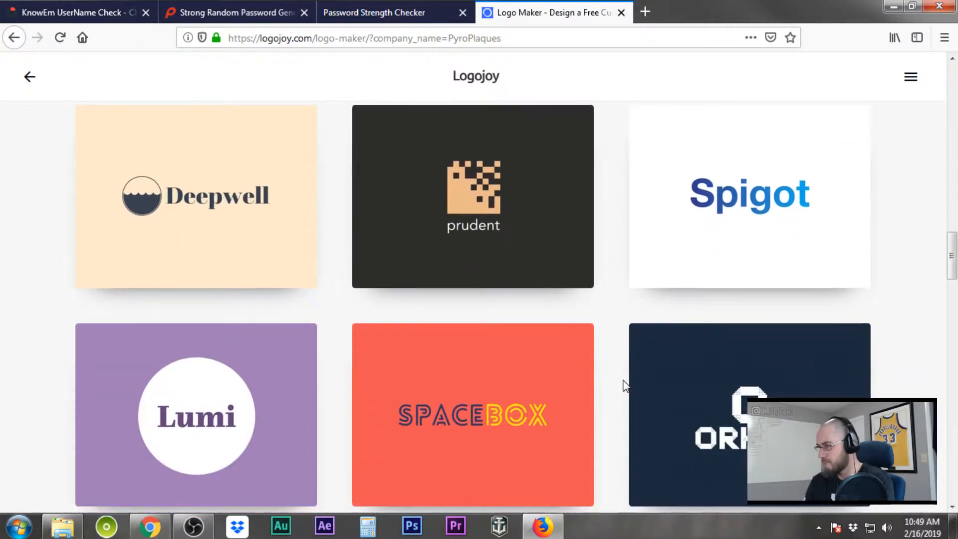
pyautogui.scroll(-11, 625, 385)
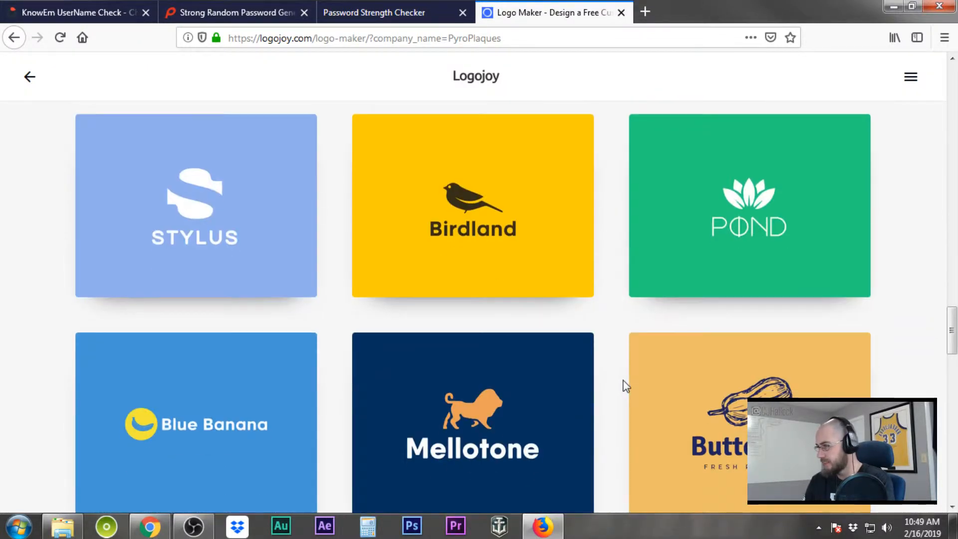
pyautogui.scroll(-7, 626, 386)
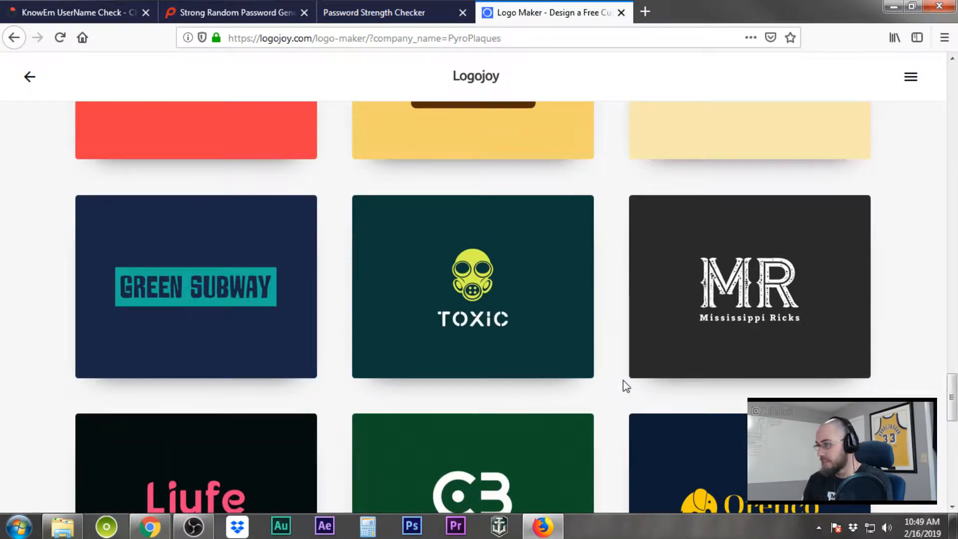
pyautogui.scroll(-4, 625, 385)
pyautogui.scroll(1, 625, 386)
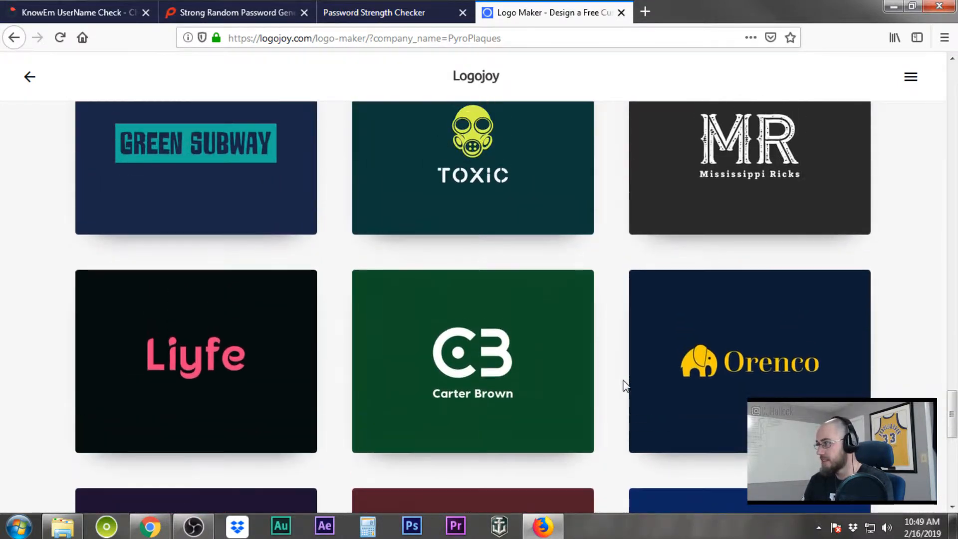
pyautogui.scroll(3, 625, 385)
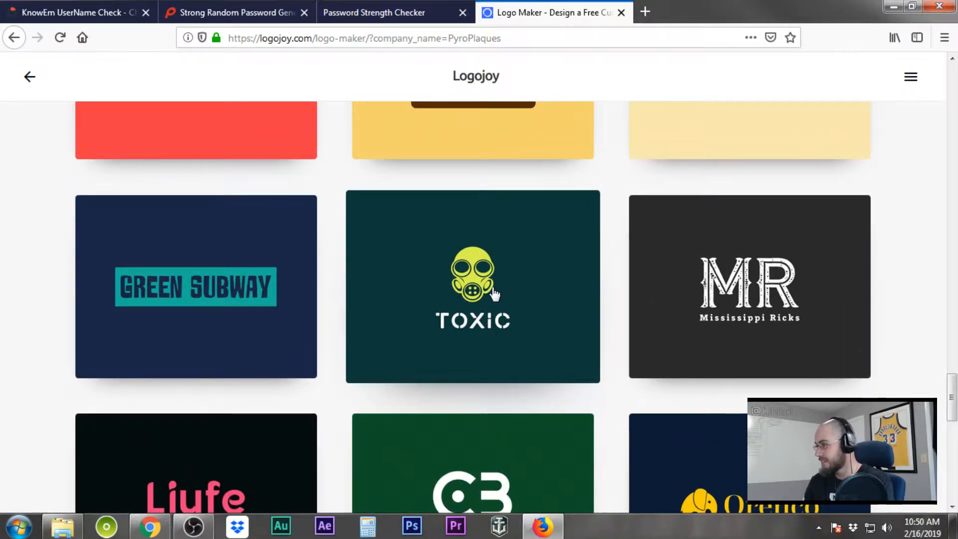
# Pick the Toxic, Gridlabs and RoadLink logos as inspiration
pyautogui.click(475, 296)
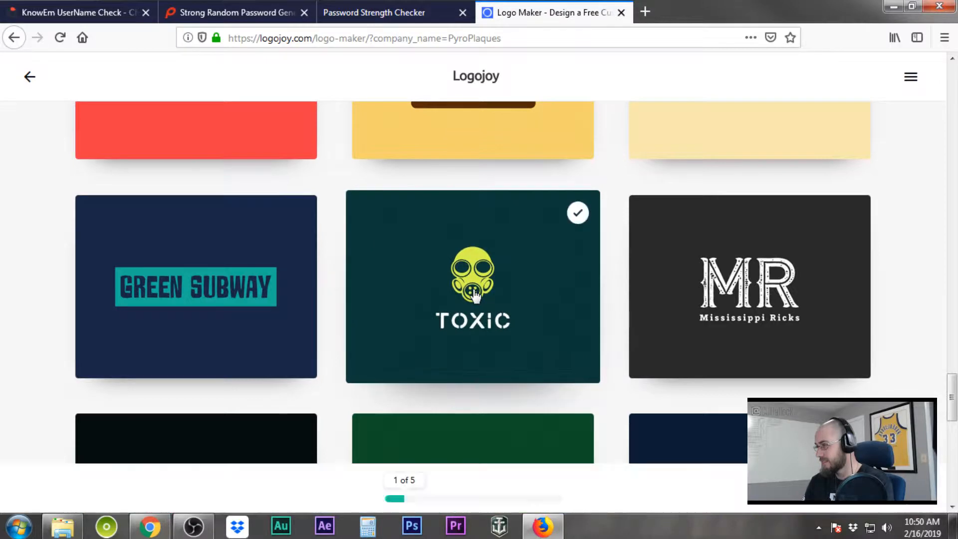
pyautogui.scroll(-5, 617, 347)
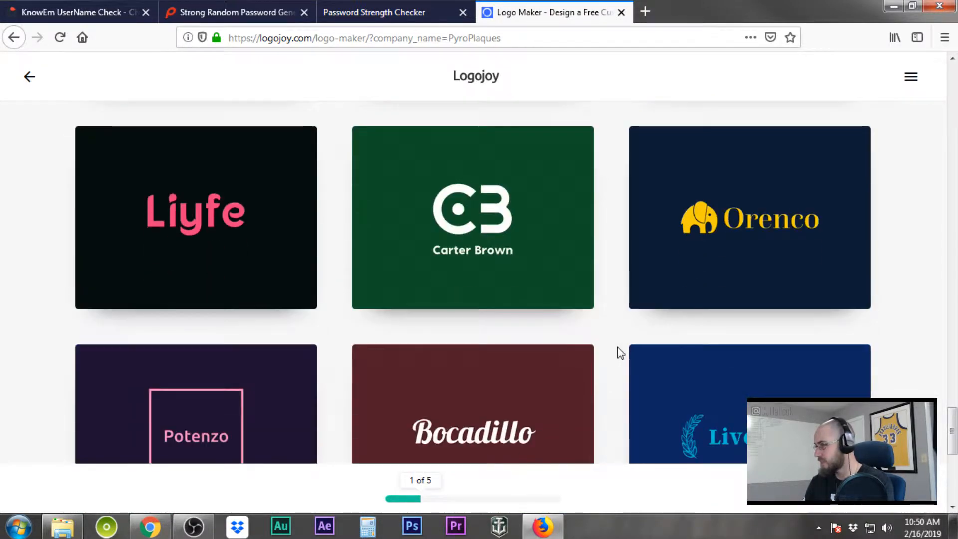
pyautogui.scroll(-6, 617, 346)
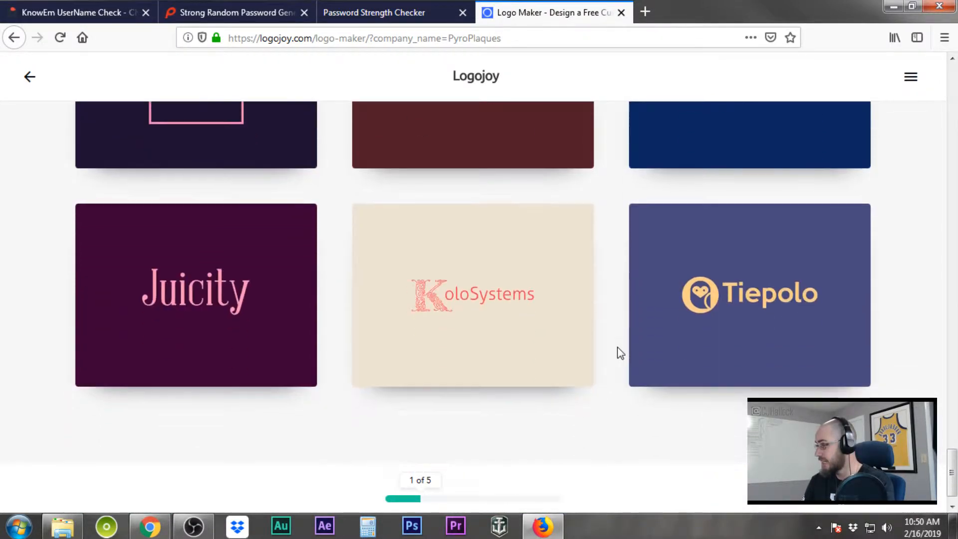
pyautogui.scroll(8, 617, 346)
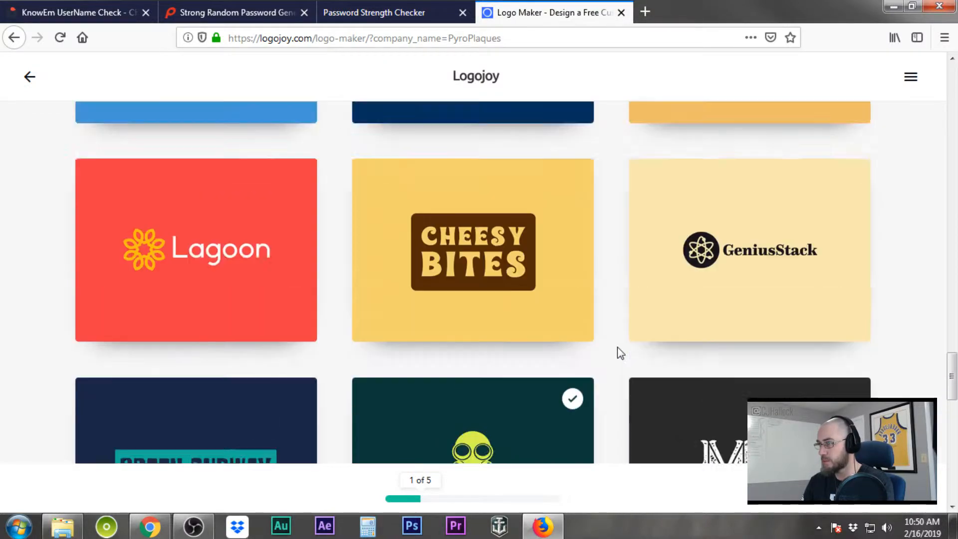
pyautogui.scroll(20, 617, 348)
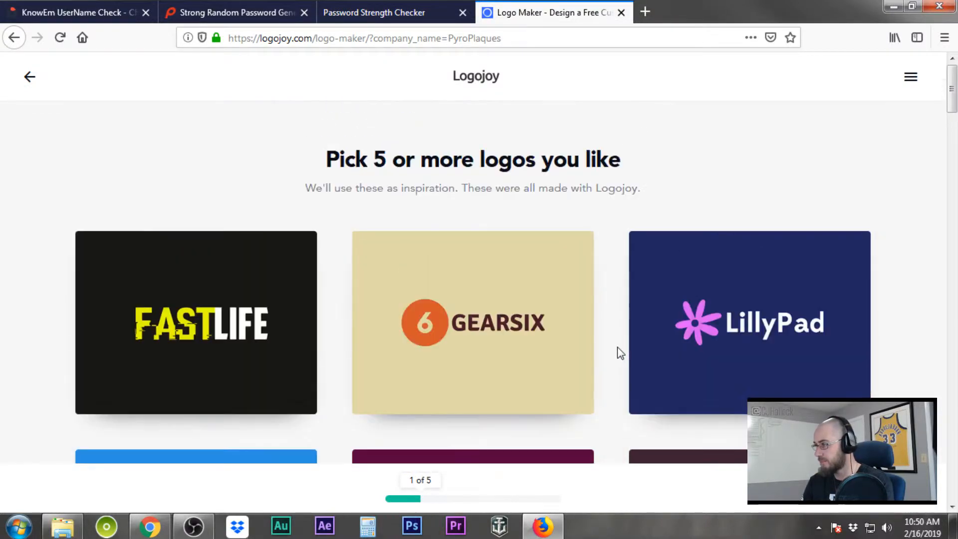
pyautogui.scroll(-4, 618, 348)
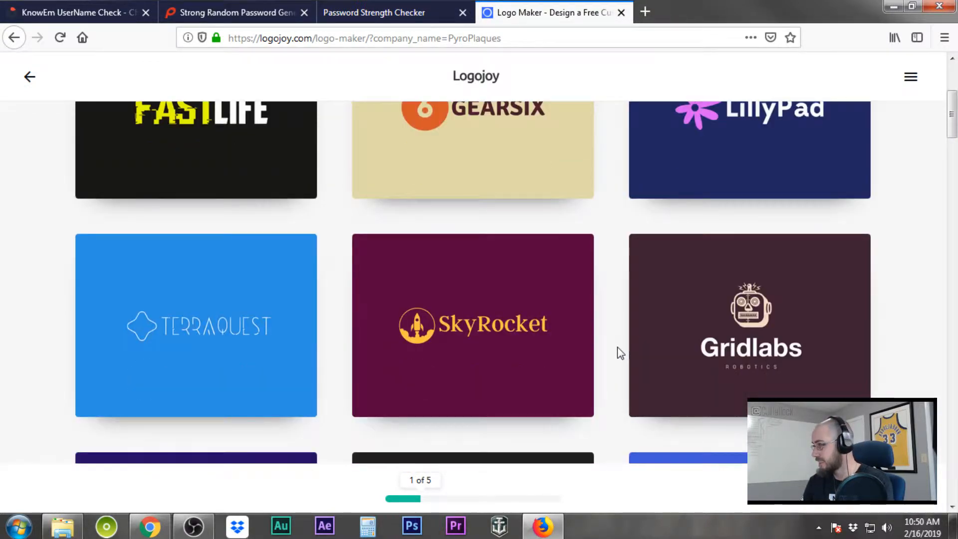
pyautogui.click(734, 350)
pyautogui.scroll(-4, 586, 360)
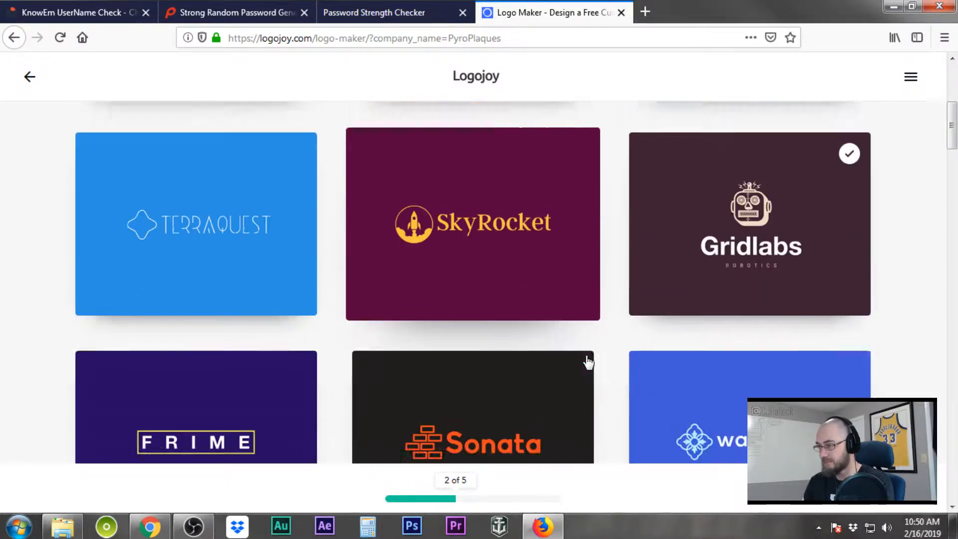
pyautogui.scroll(-4, 587, 362)
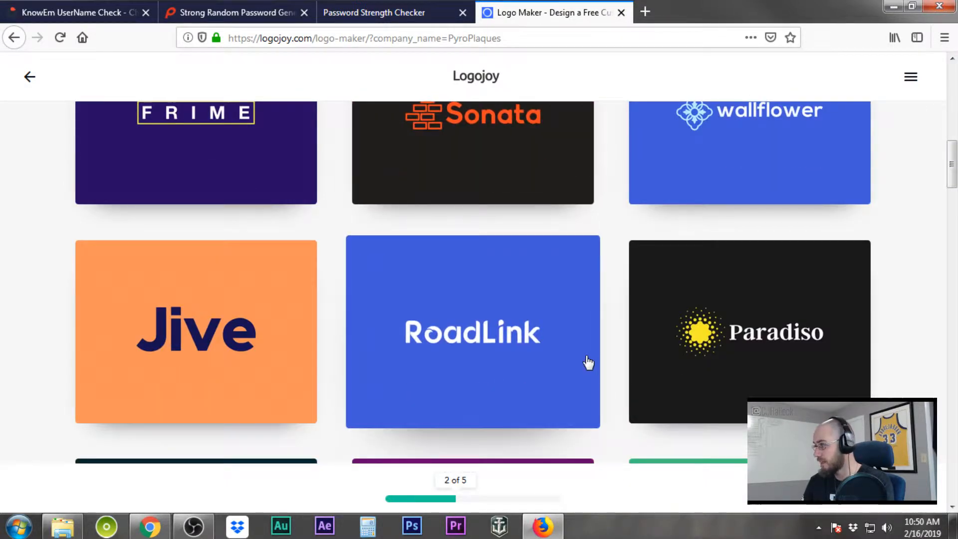
pyautogui.click(466, 343)
# Also pick the Deepwell and Stylus logos, then continue to the color style step
pyautogui.scroll(-6, 468, 344)
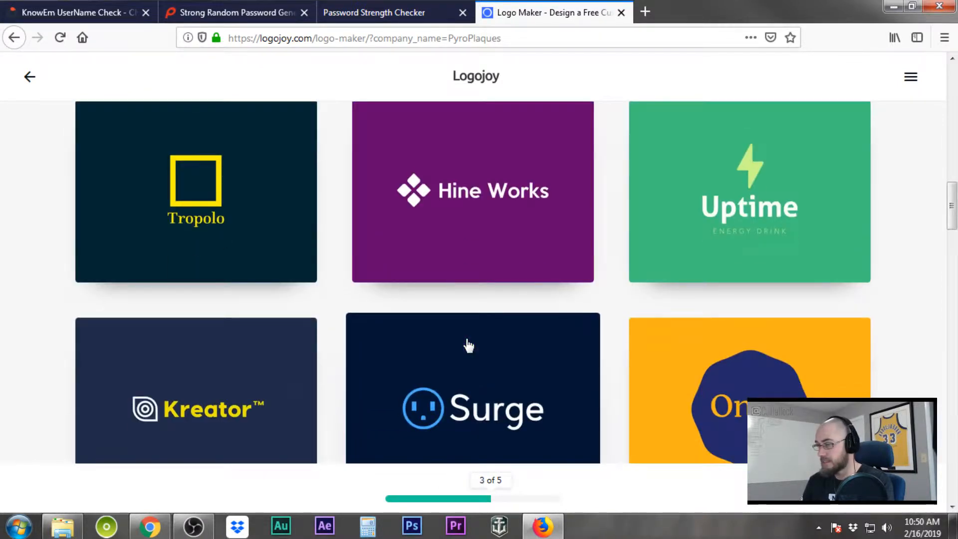
pyautogui.scroll(-5, 468, 344)
pyautogui.scroll(8, 468, 344)
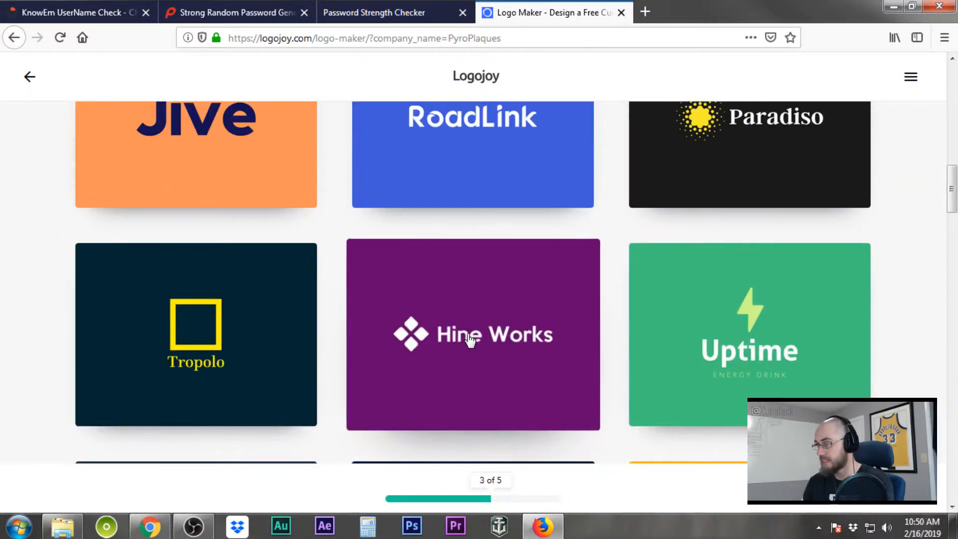
pyautogui.scroll(-6, 470, 341)
pyautogui.scroll(-3, 468, 340)
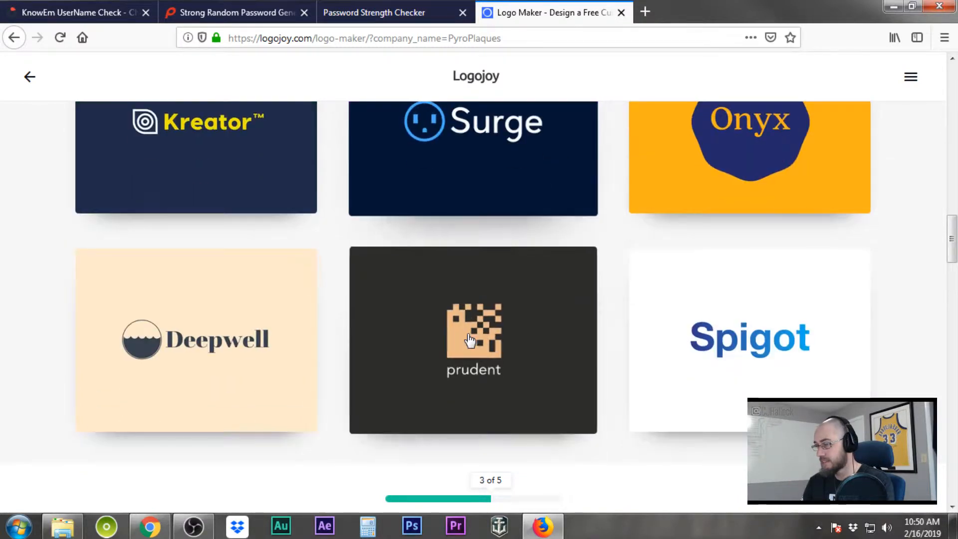
pyautogui.click(232, 339)
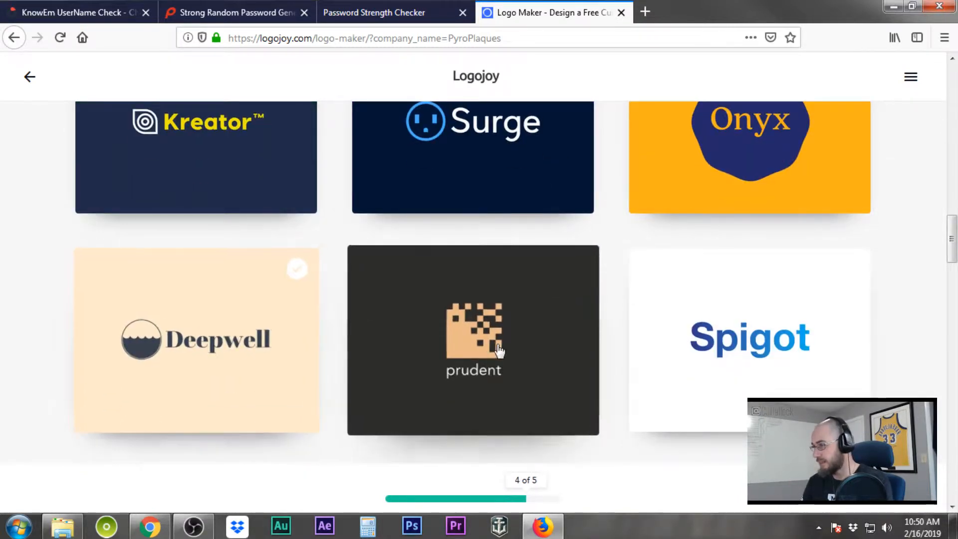
pyautogui.scroll(-6, 499, 350)
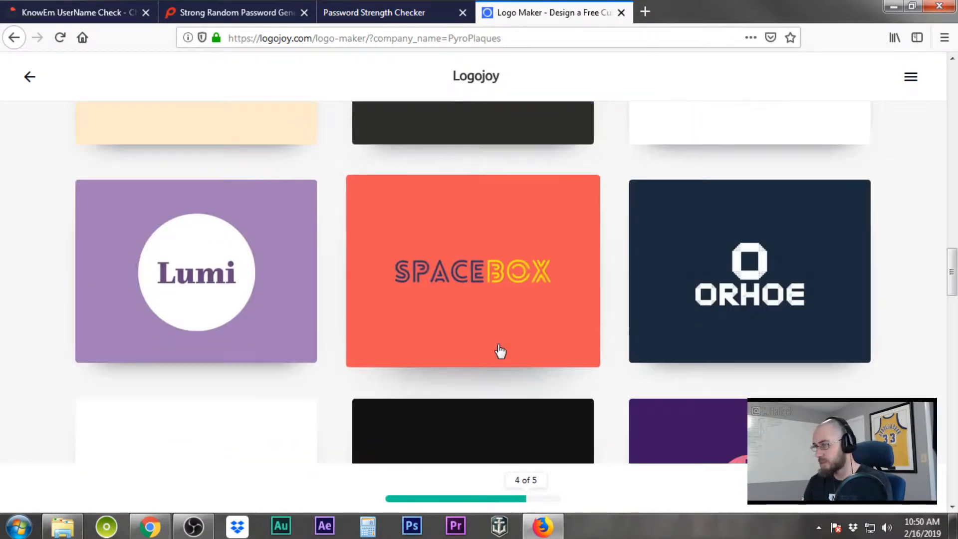
pyautogui.scroll(-4, 500, 351)
pyautogui.scroll(-2, 499, 351)
pyautogui.scroll(5, 499, 351)
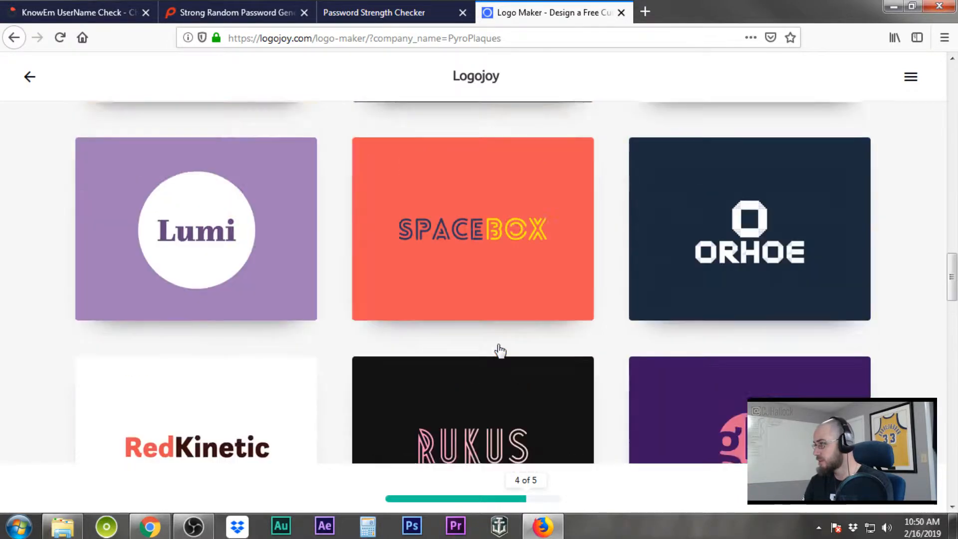
pyautogui.scroll(-4, 499, 351)
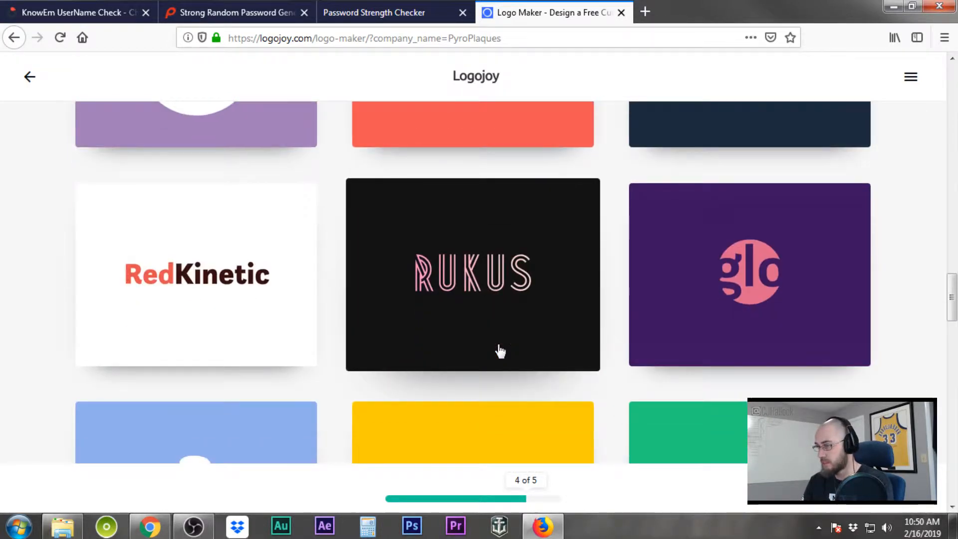
pyautogui.scroll(-4, 234, 323)
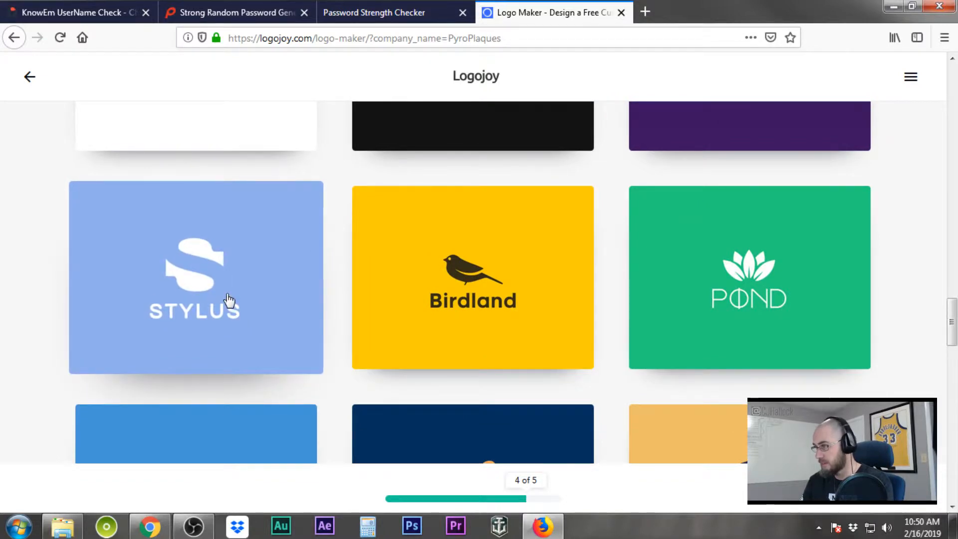
pyautogui.scroll(-4, 229, 300)
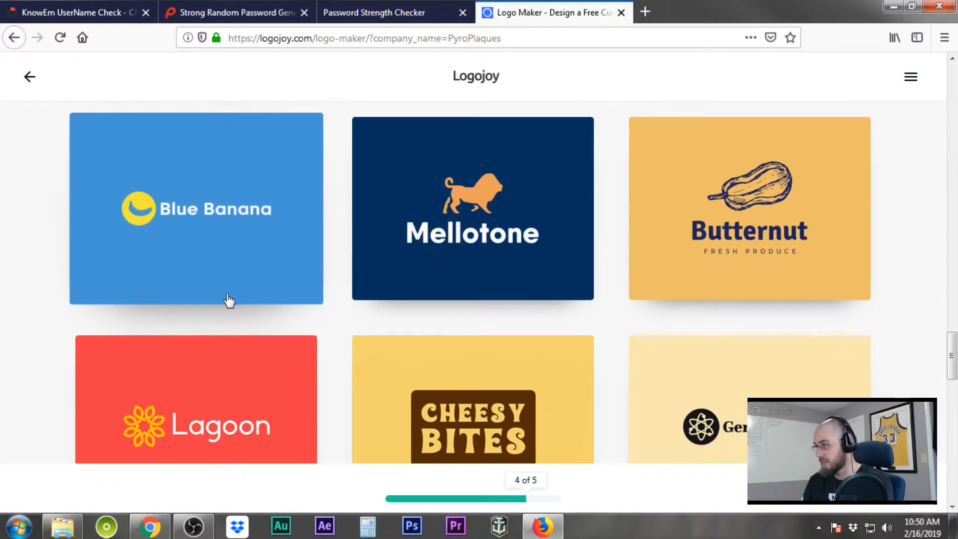
pyautogui.scroll(4, 228, 299)
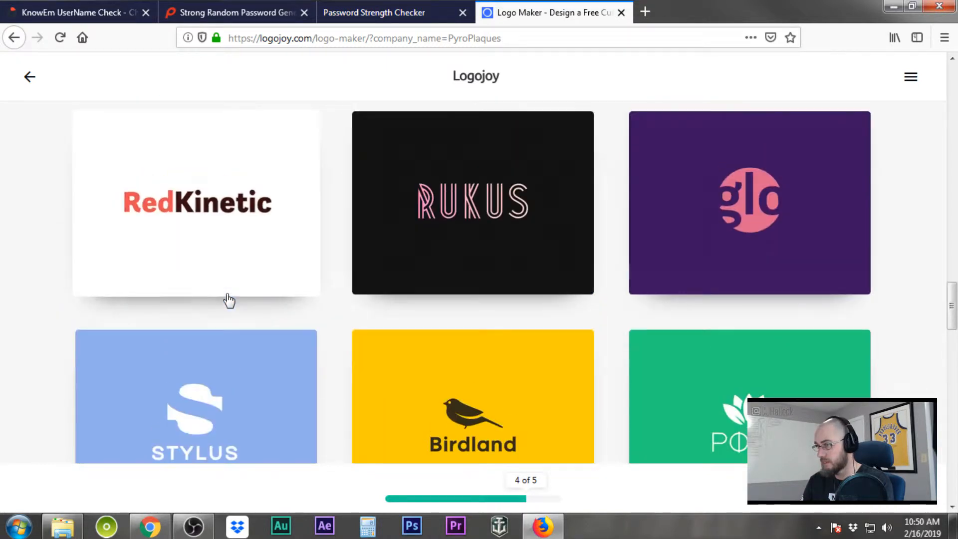
pyautogui.click(232, 394)
pyautogui.click(454, 486)
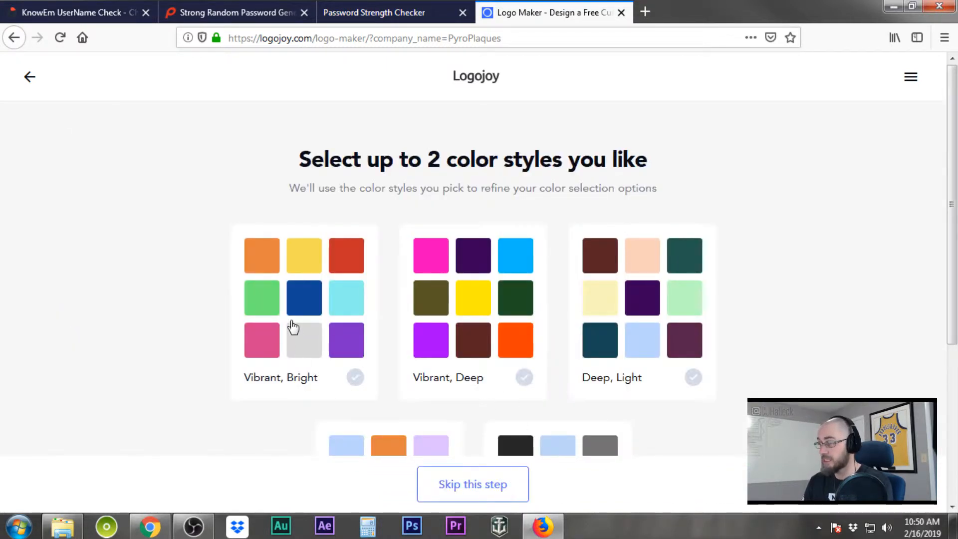
# Choose the B&W, Greyscale color style, then Greyscale as the logo color
pyautogui.scroll(-4, 479, 374)
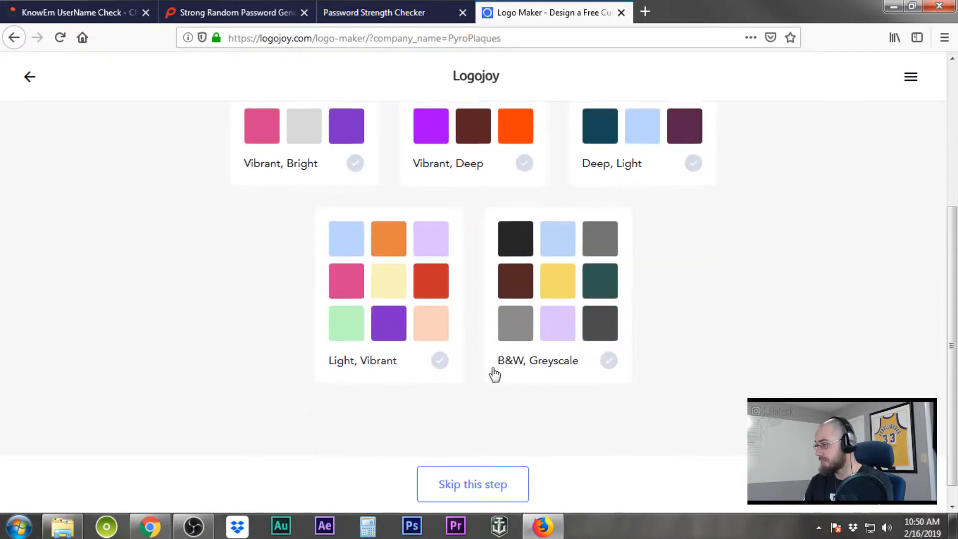
pyautogui.scroll(-1, 684, 362)
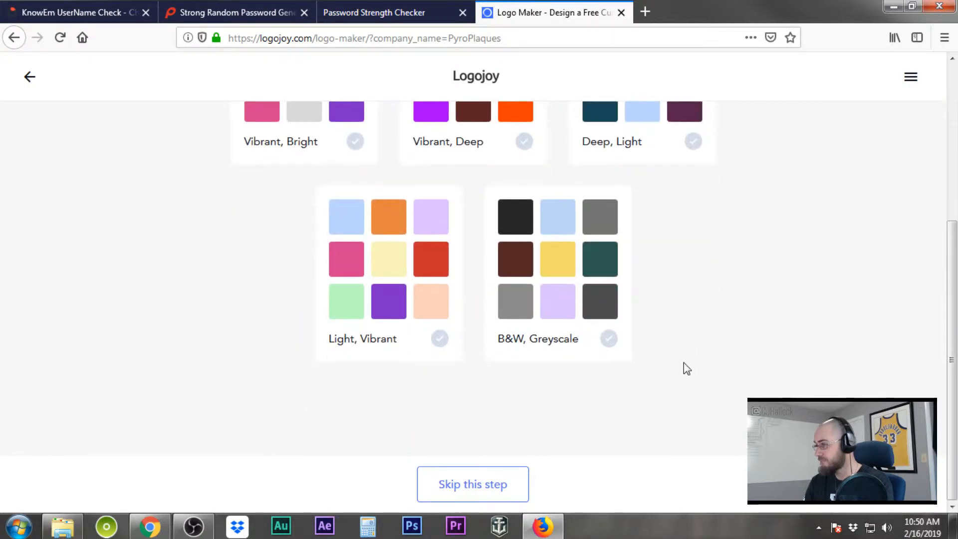
pyautogui.click(610, 340)
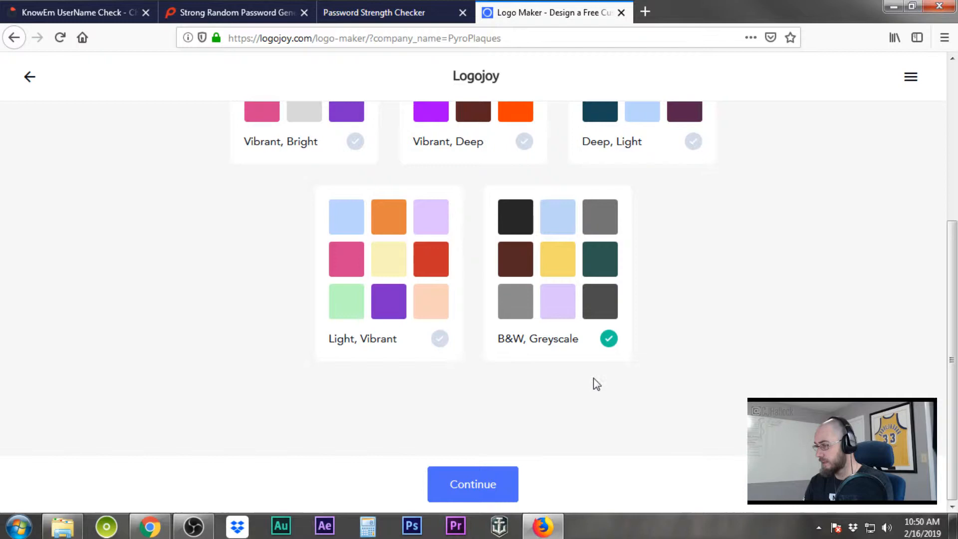
pyautogui.click(473, 486)
pyautogui.scroll(-3, 613, 418)
pyautogui.scroll(-7, 614, 418)
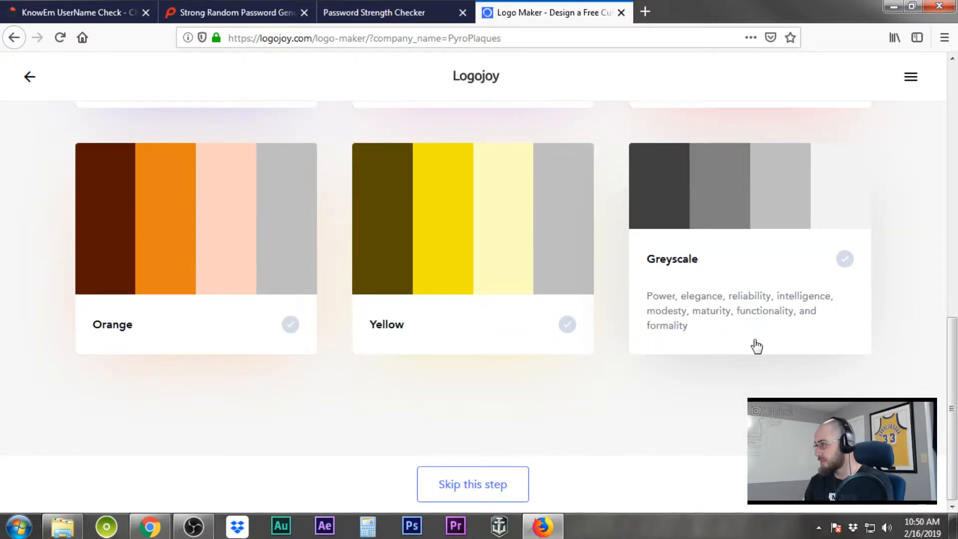
pyautogui.click(748, 327)
# Change the company name to 'Pyro Plaques' and add the slogan 'Art By Hand With Fire'
pyautogui.click(476, 487)
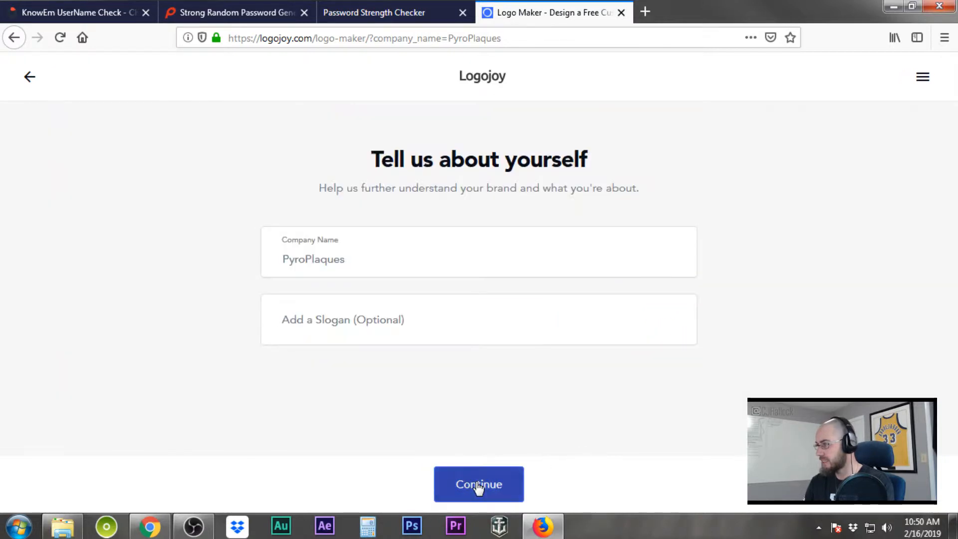
pyautogui.click(303, 259)
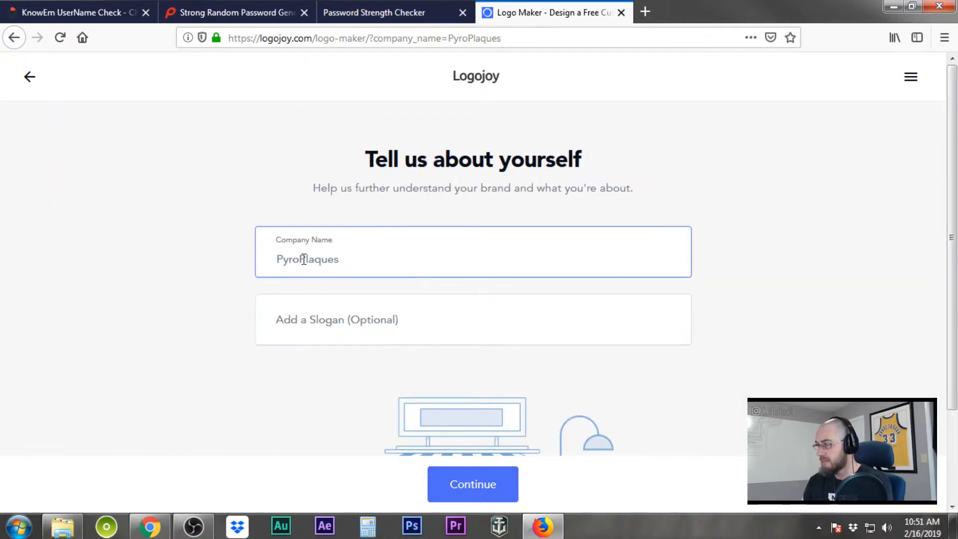
pyautogui.click(309, 320)
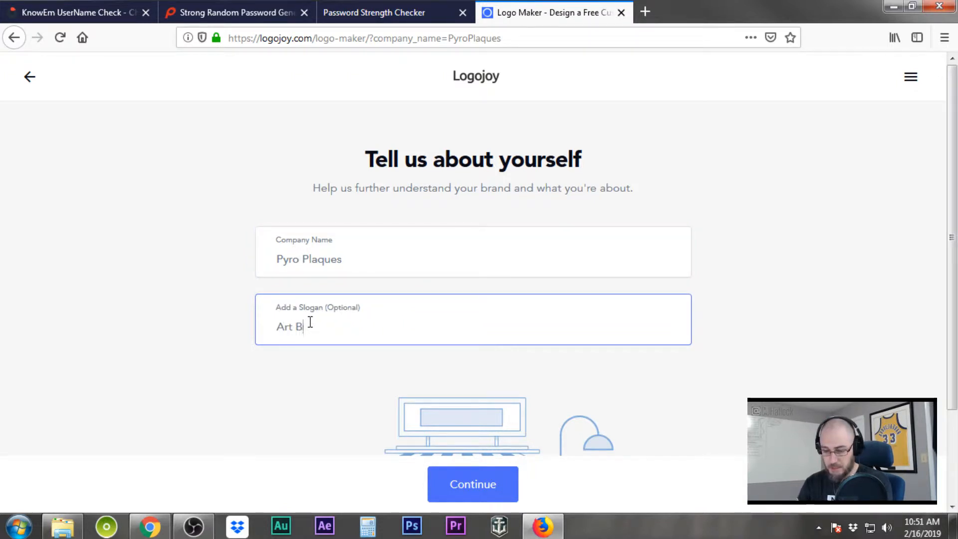
pyautogui.write('Art By Hand Wi')
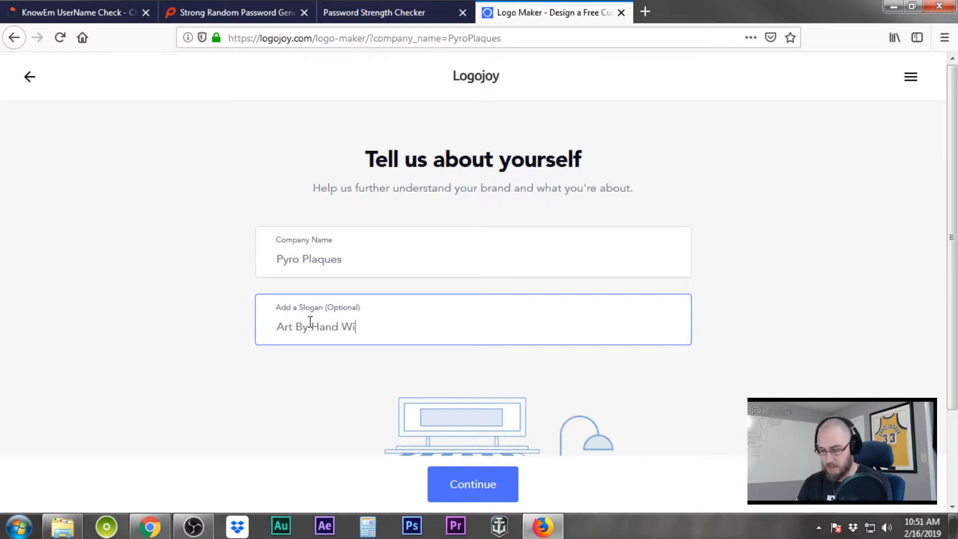
pyautogui.write('th Fire')
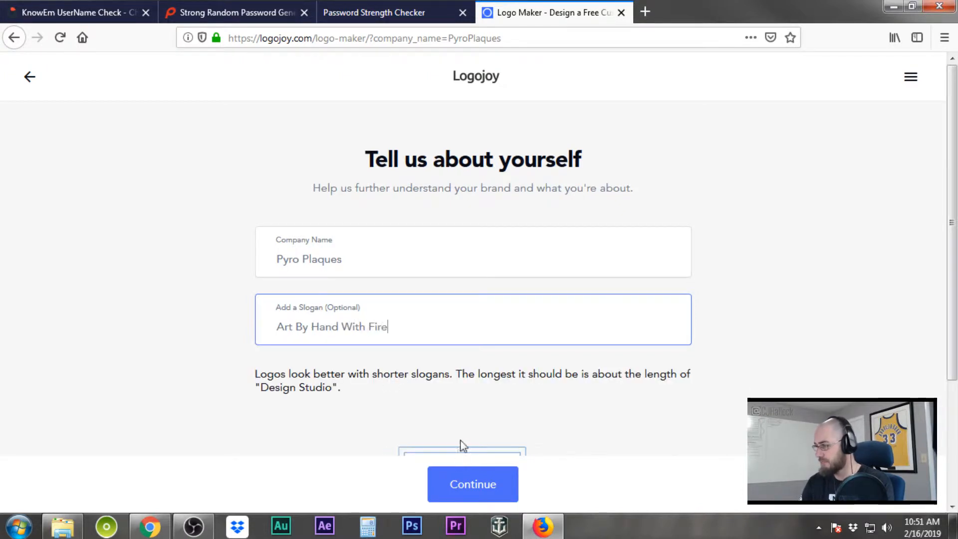
pyautogui.click(465, 481)
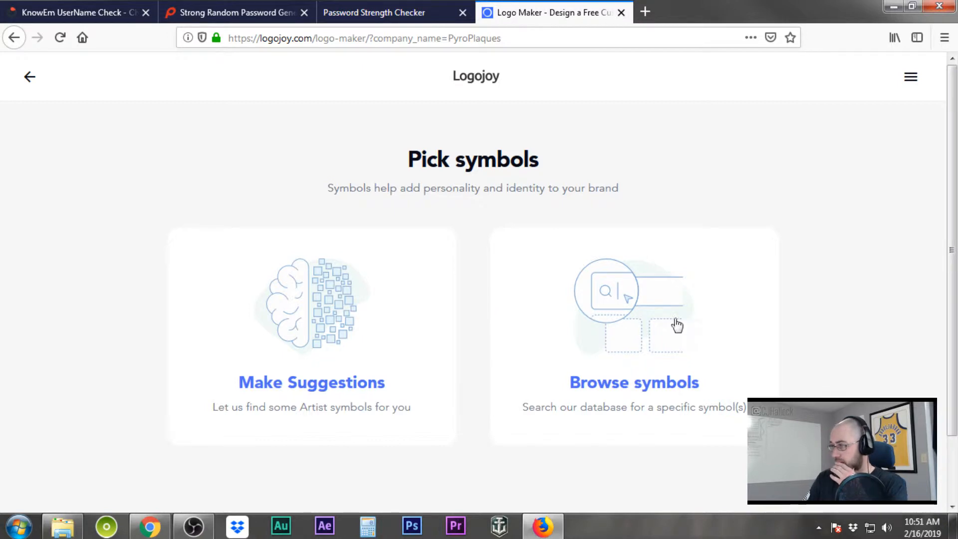
# Search the symbol database for 'fire' and add the small flame icon
pyautogui.click(636, 381)
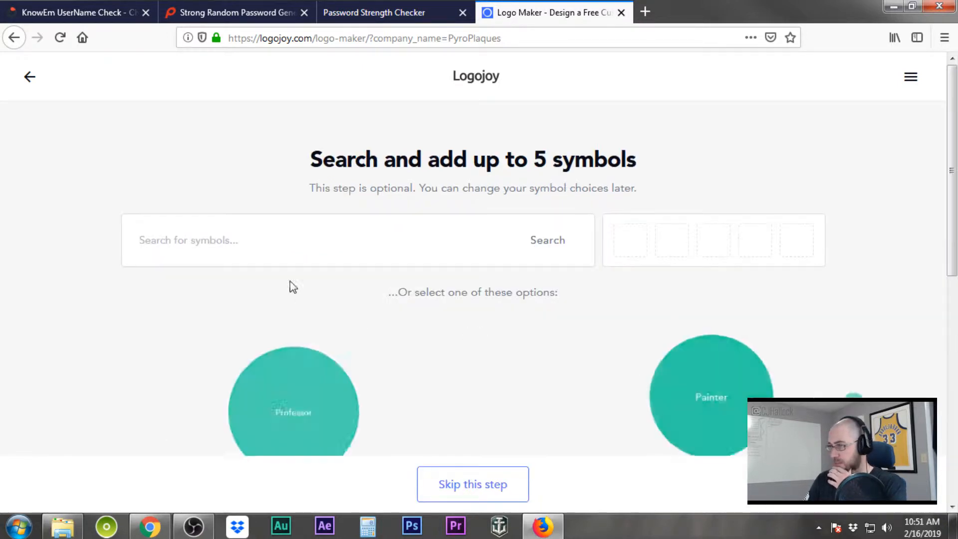
pyautogui.click(274, 240)
pyautogui.write('fire')
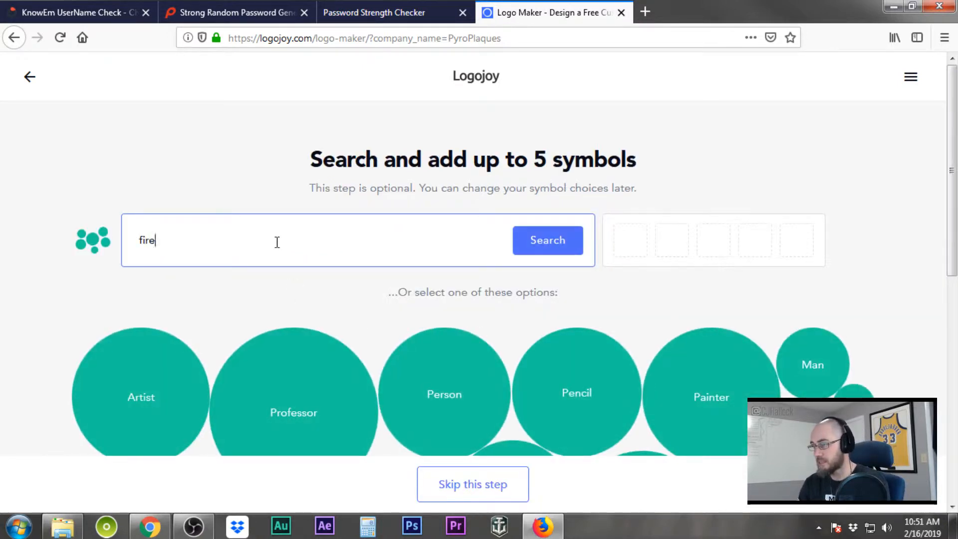
pyautogui.click(561, 241)
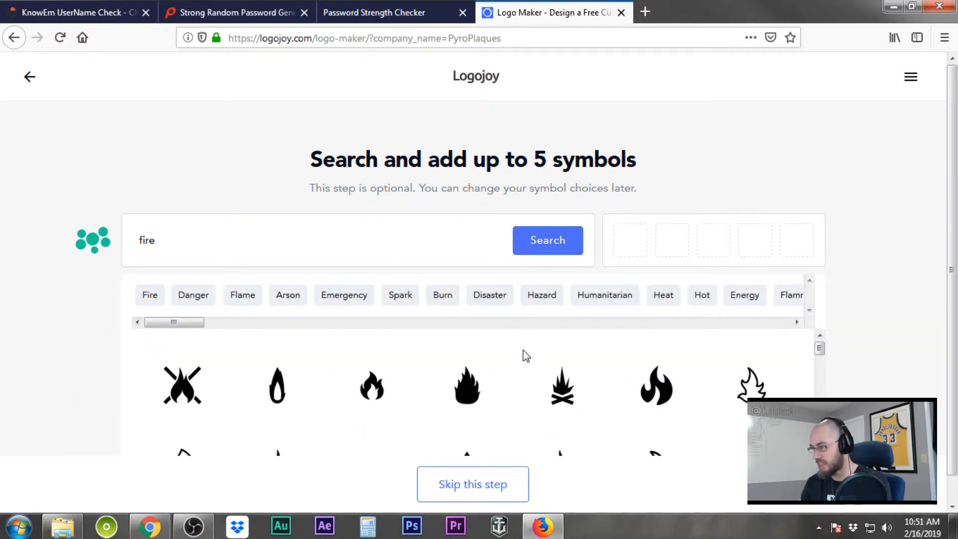
pyautogui.click(373, 397)
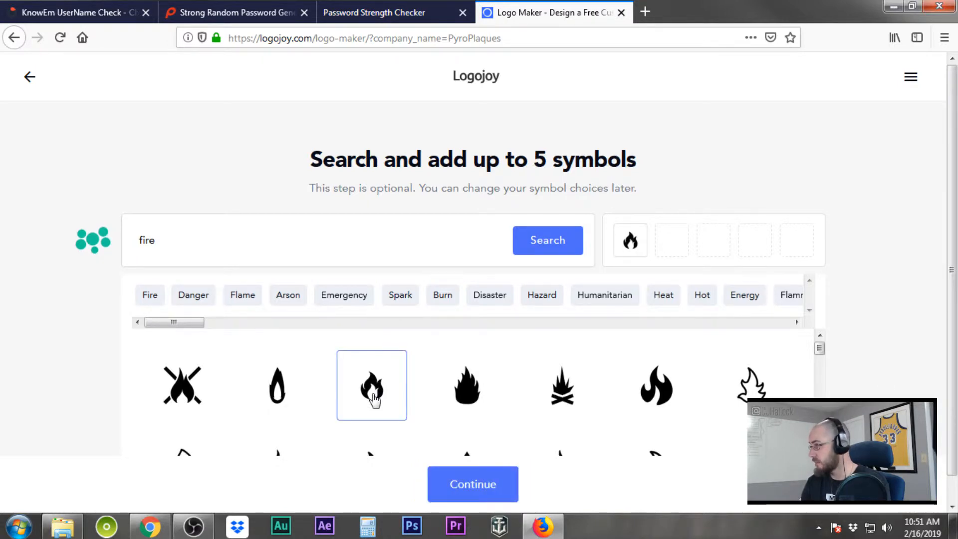
# Add the circled, outline and flame-with-drops icons as symbols two to four
pyautogui.scroll(-3, 374, 397)
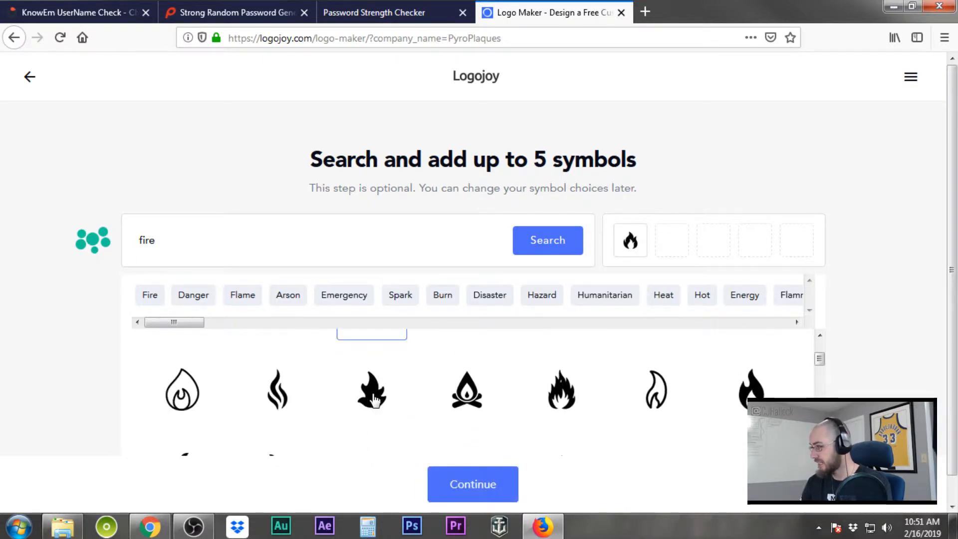
pyautogui.scroll(3, 373, 397)
pyautogui.scroll(-3, 373, 398)
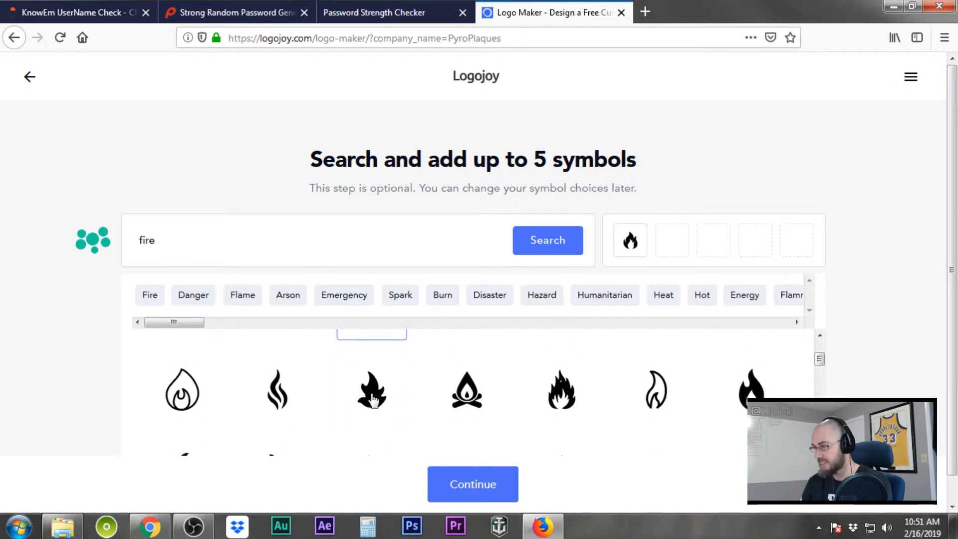
pyautogui.scroll(-5, 285, 403)
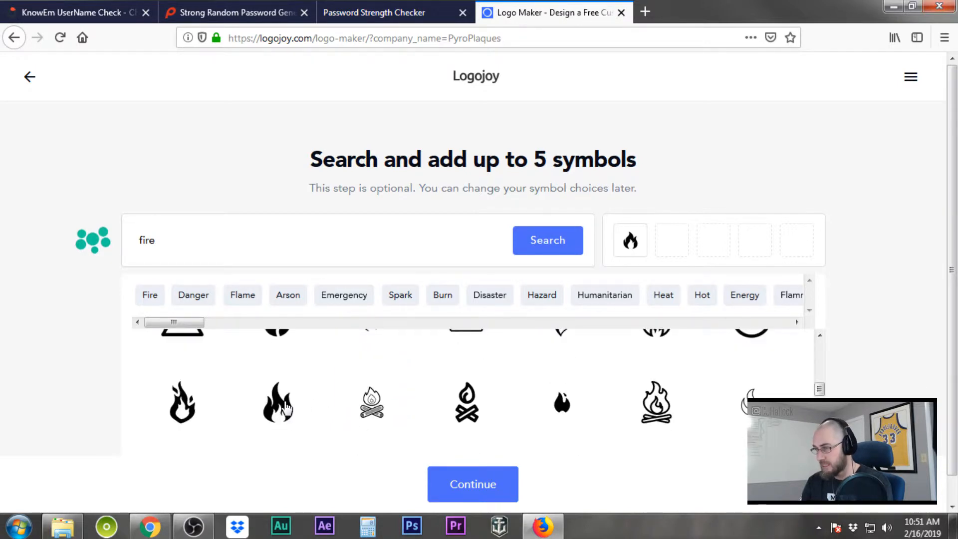
pyautogui.scroll(2, 285, 409)
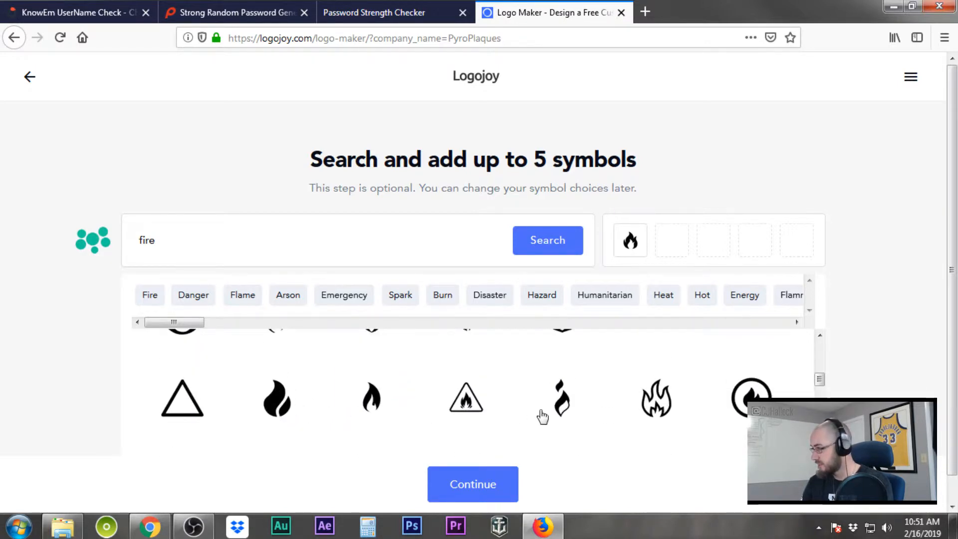
pyautogui.click(748, 394)
pyautogui.scroll(-2, 568, 406)
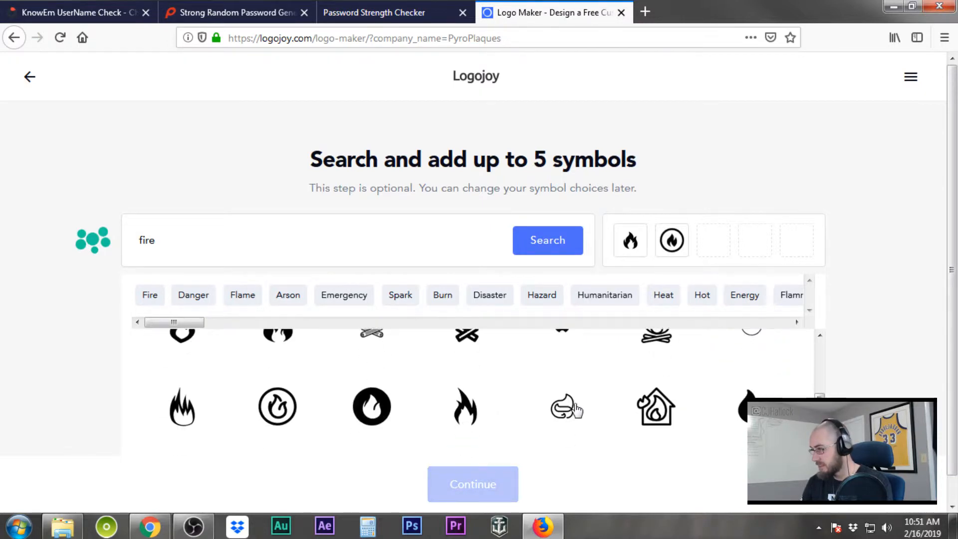
pyautogui.scroll(-3, 577, 409)
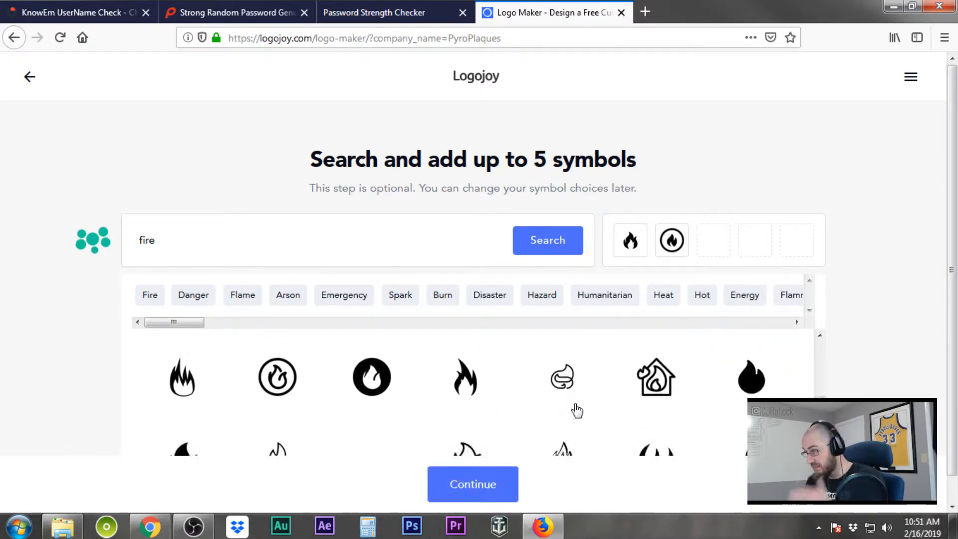
pyautogui.scroll(-3, 577, 409)
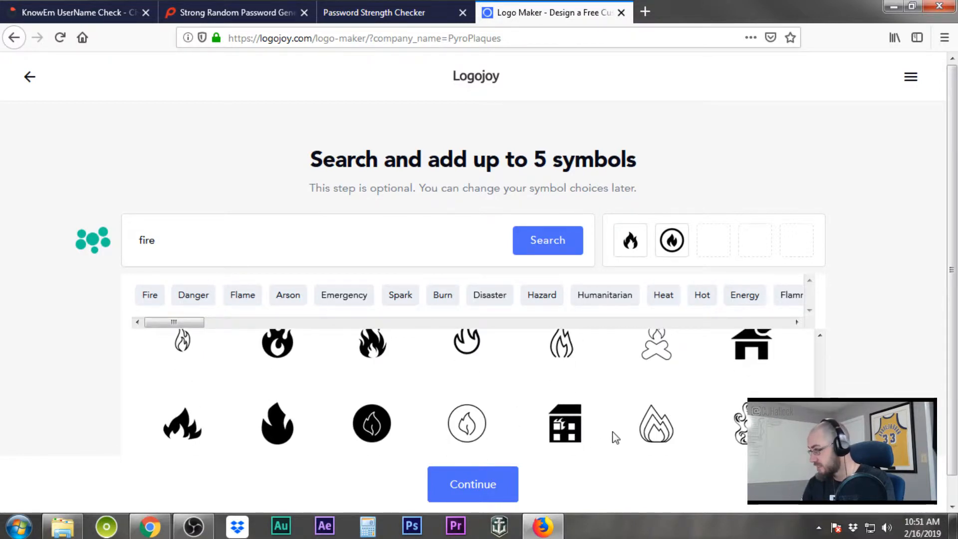
pyautogui.scroll(-2, 614, 437)
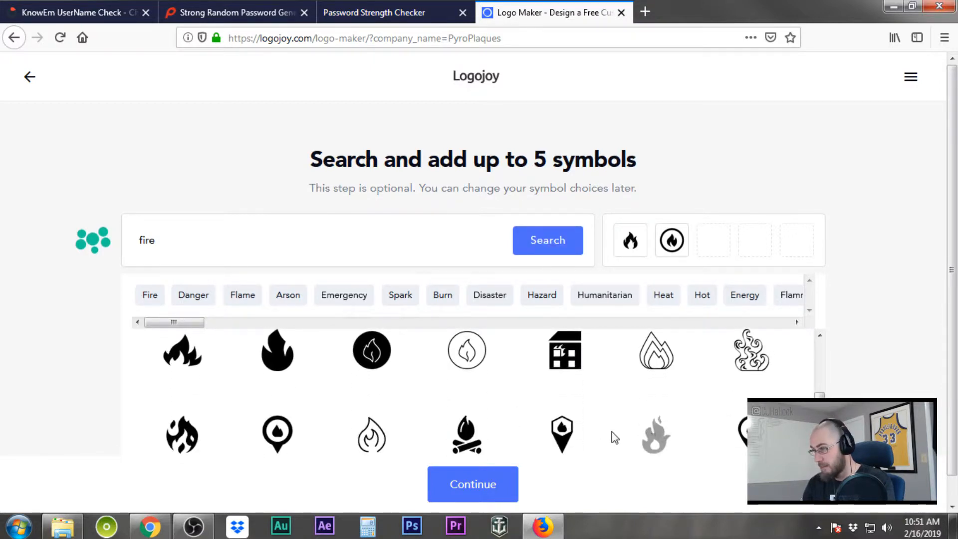
pyautogui.click(369, 438)
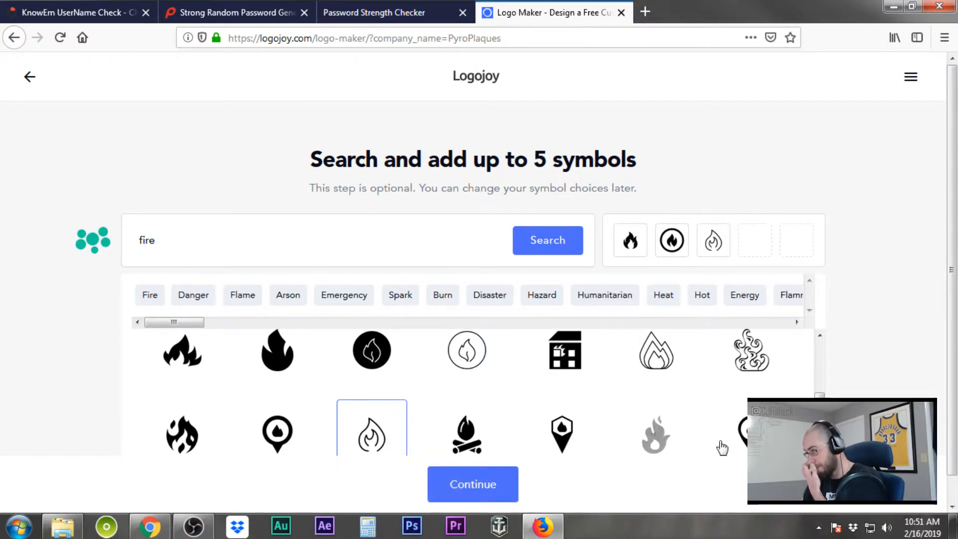
pyautogui.click(186, 443)
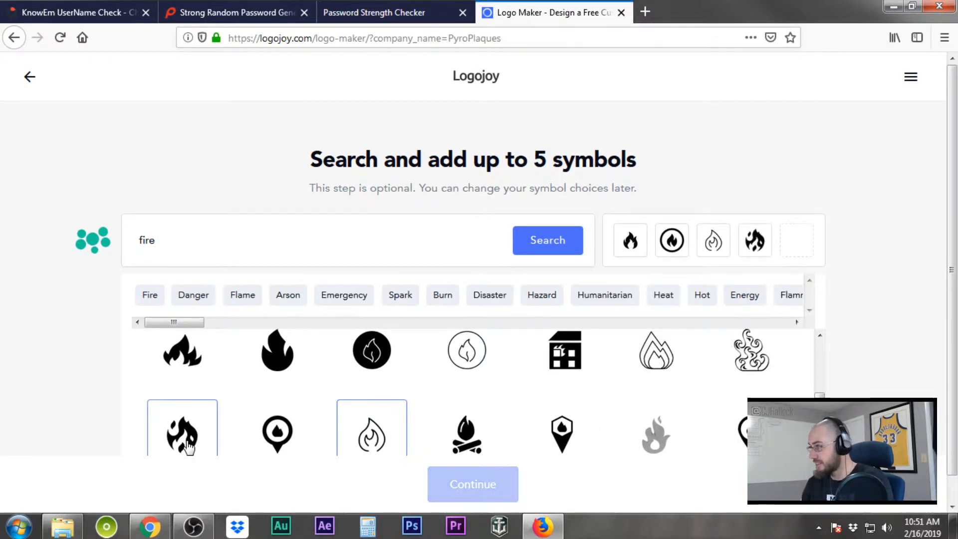
# Add the solid flame as the fifth symbol and continue to the generated logos
pyautogui.scroll(-3, 187, 445)
pyautogui.scroll(5, 189, 447)
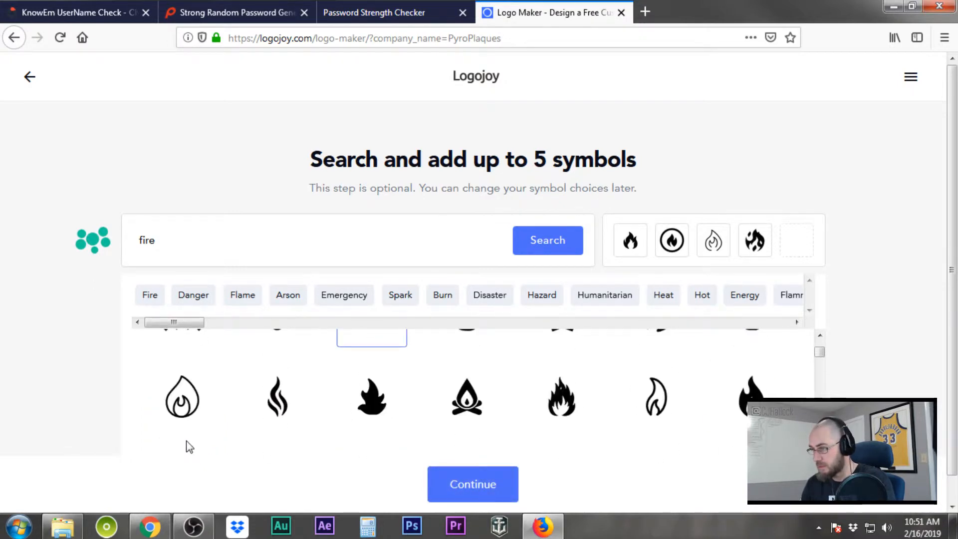
pyautogui.scroll(3, 186, 422)
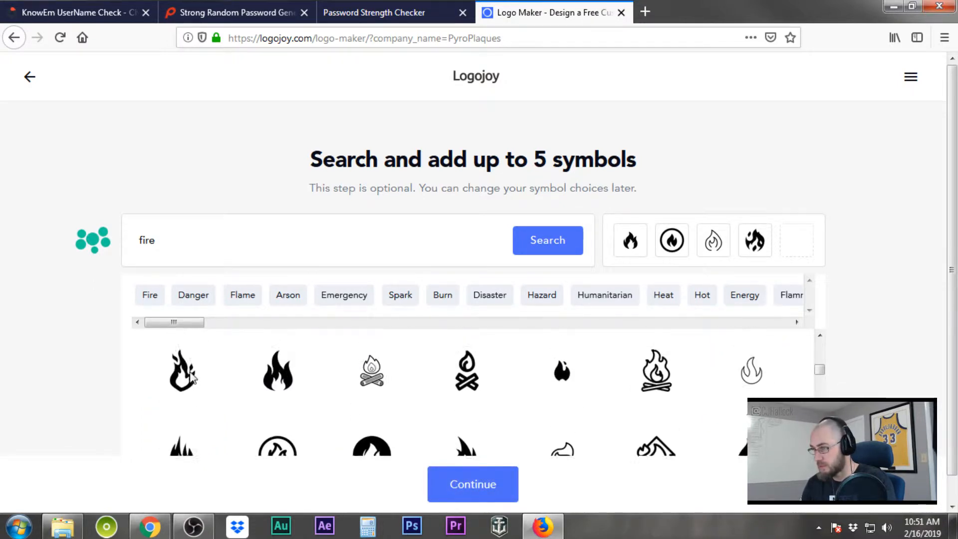
pyautogui.click(277, 411)
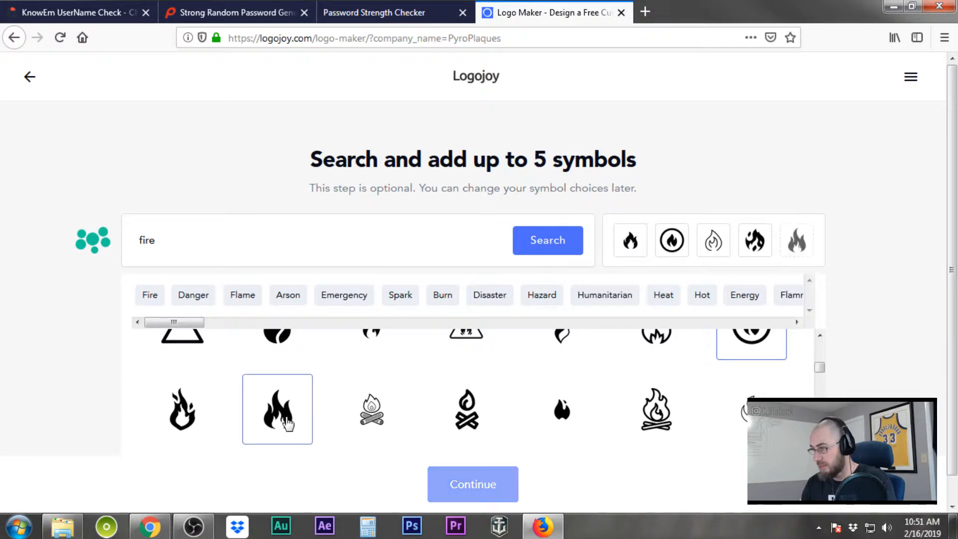
pyautogui.scroll(-3, 594, 412)
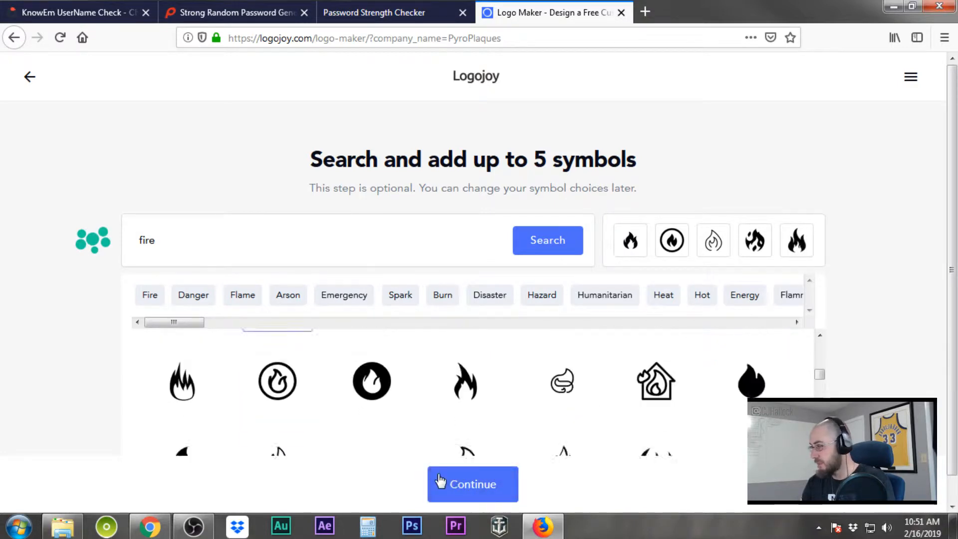
pyautogui.click(461, 482)
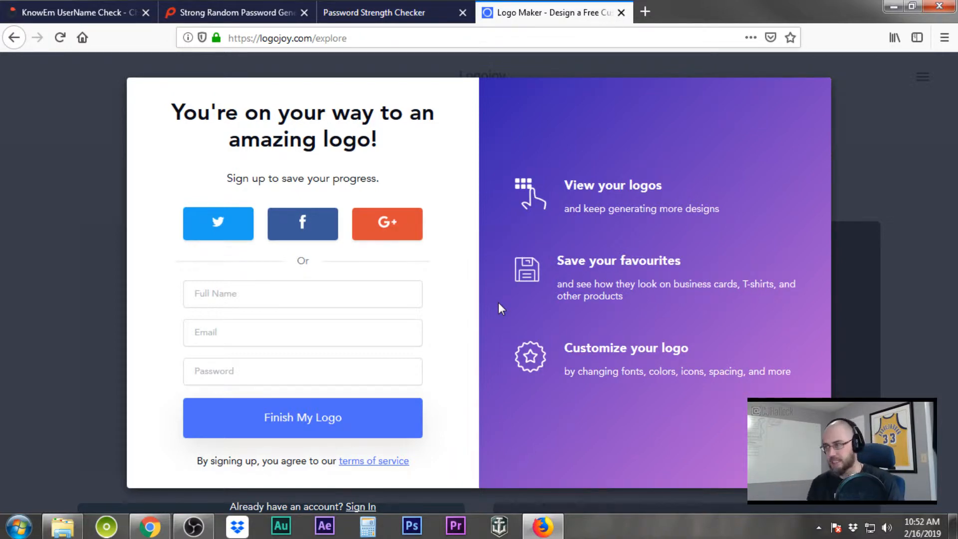
# Fill the sign-up form with the full name, e-mail address and password, and submit it
pyautogui.click(302, 289)
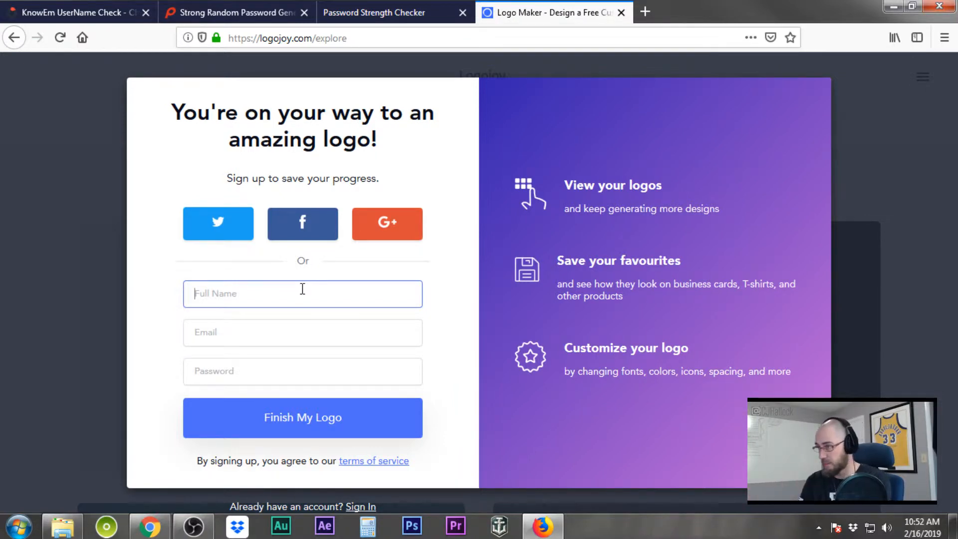
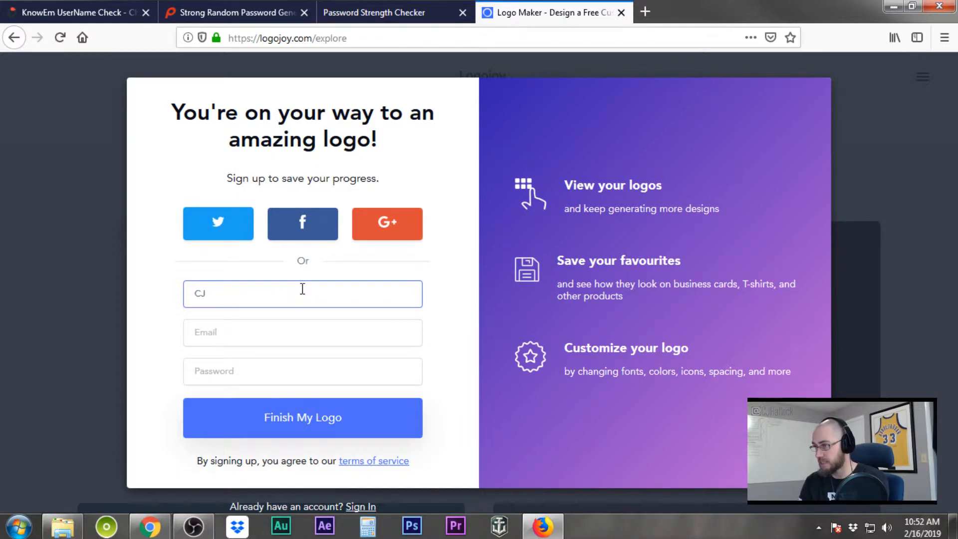
pyautogui.press('Tab')
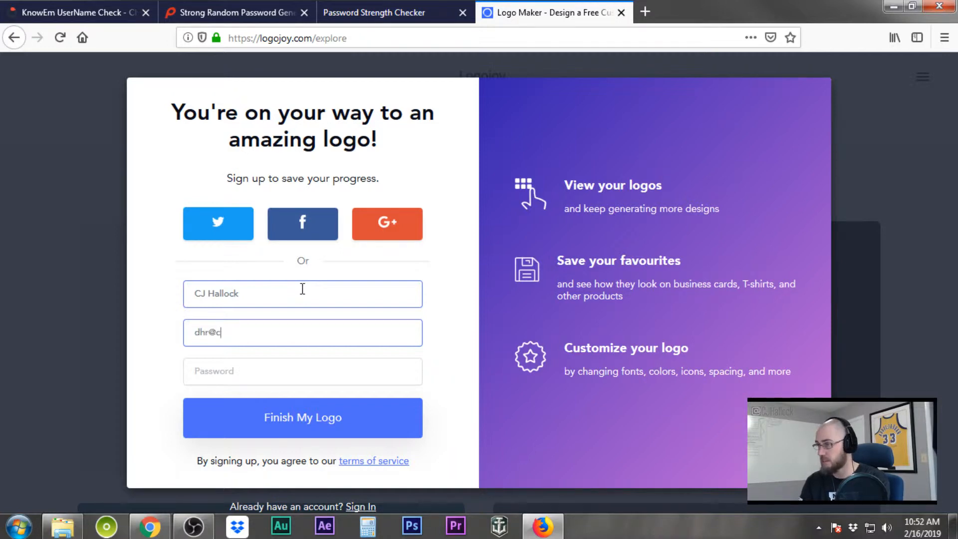
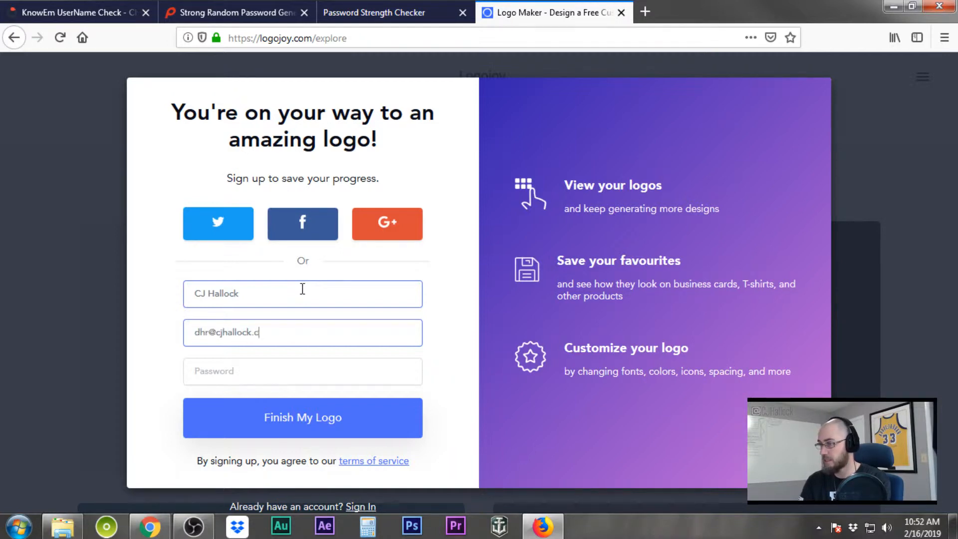
pyautogui.press('Tab')
pyautogui.write('•')
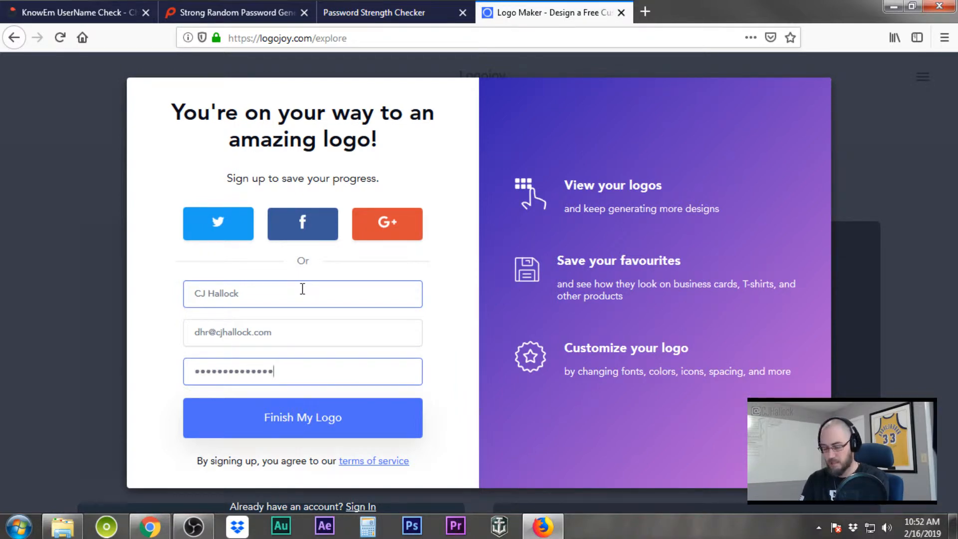
pyautogui.click(327, 417)
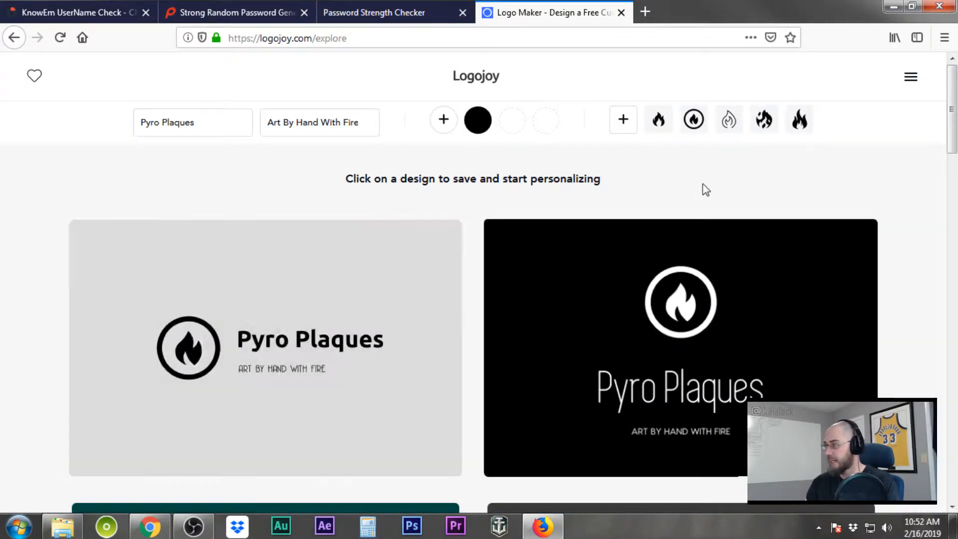
# Browse the generated logo designs and load more suggestions
pyautogui.scroll(-6, 911, 194)
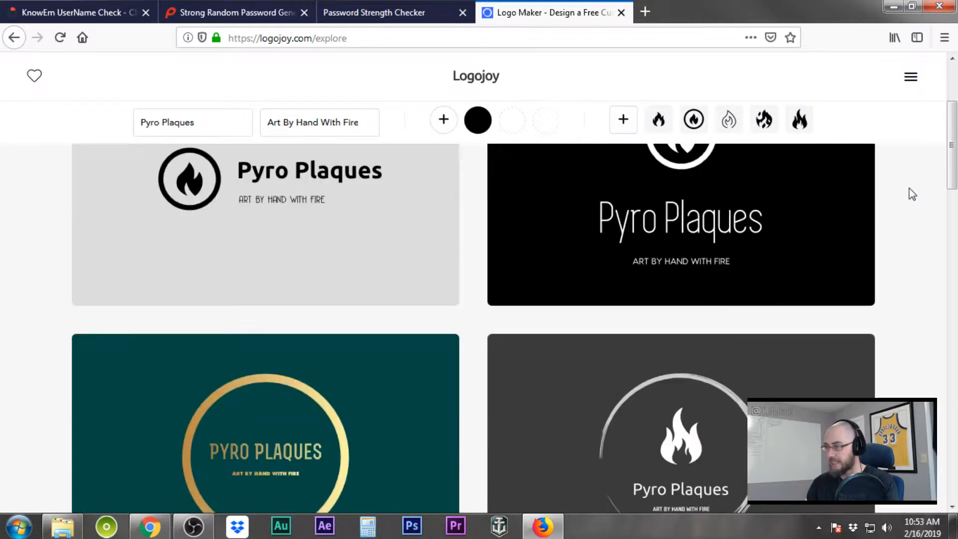
pyautogui.scroll(-8, 912, 194)
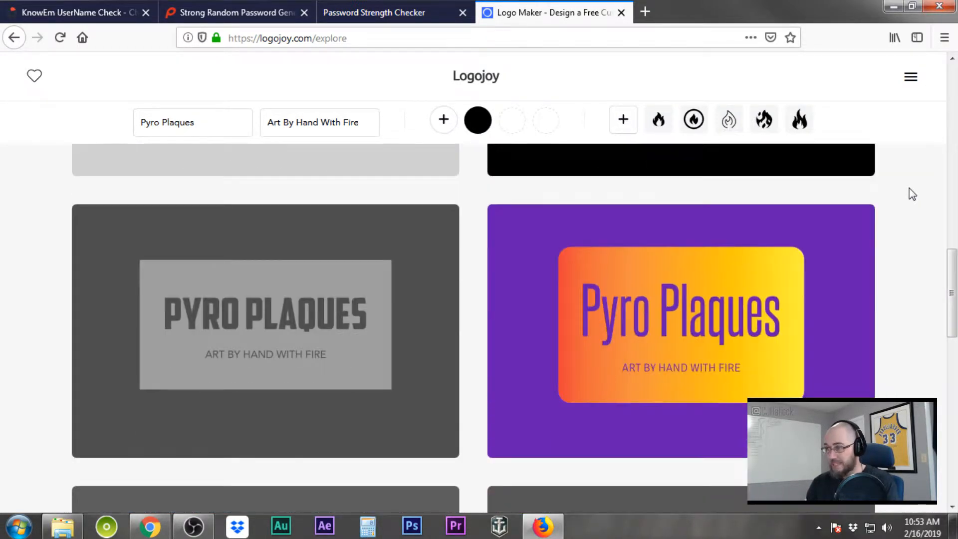
pyautogui.scroll(-1, 911, 194)
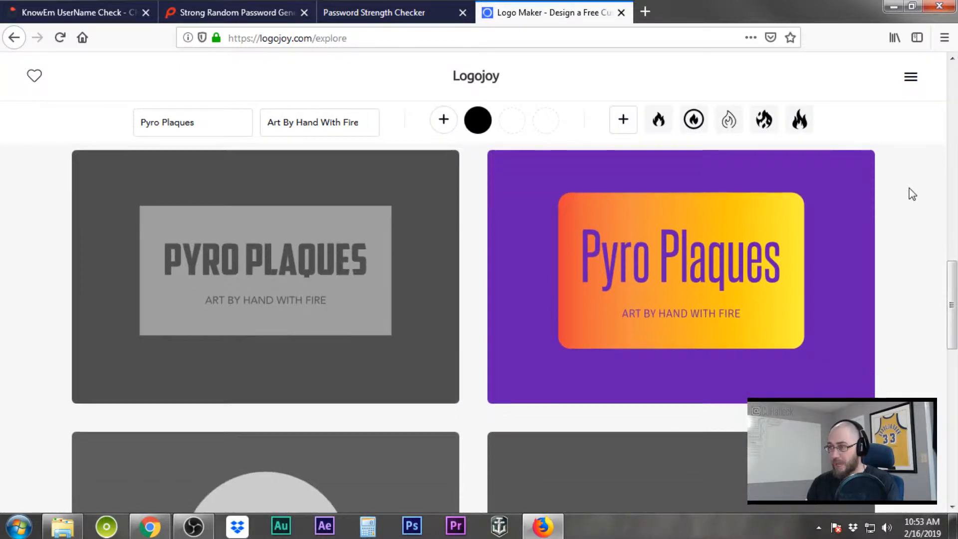
pyautogui.moveTo(290, 253)
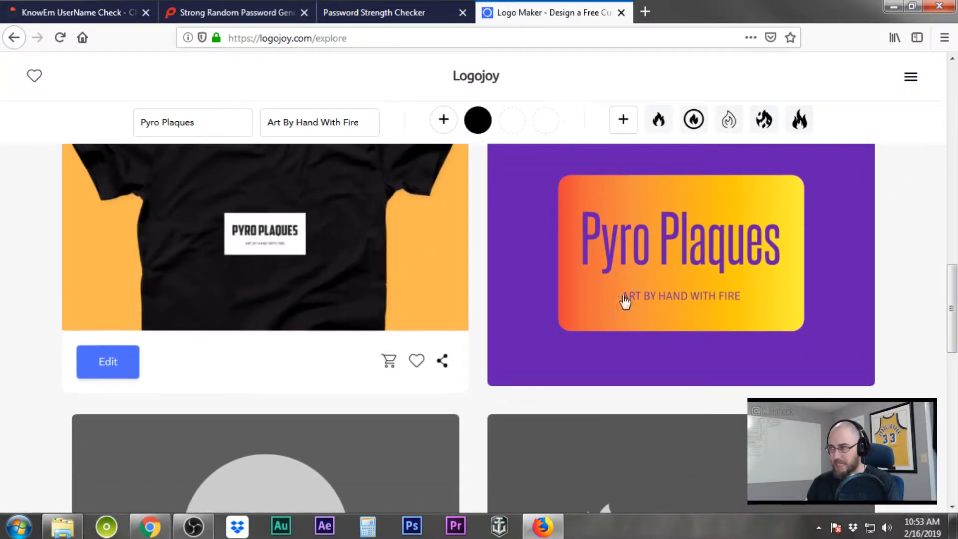
pyautogui.scroll(-3, 926, 300)
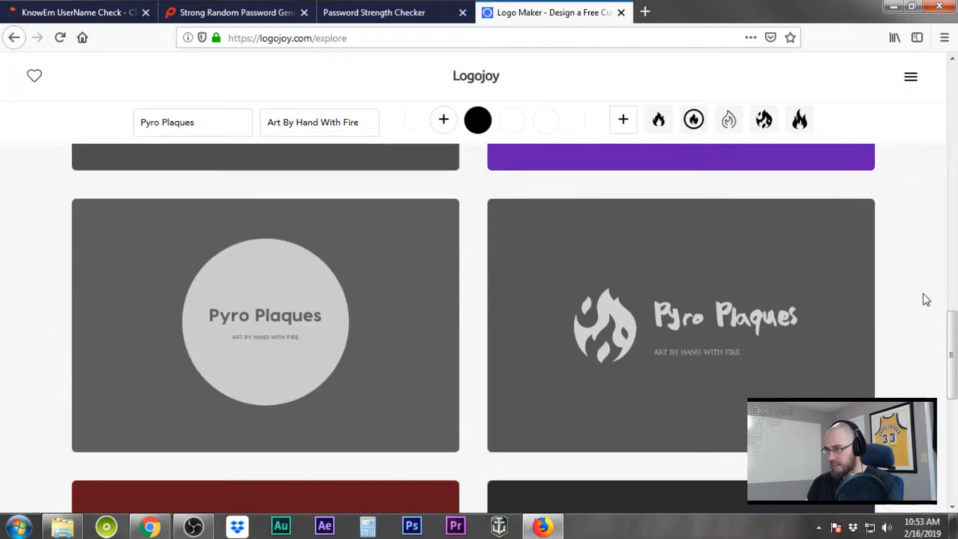
pyautogui.moveTo(840, 336)
pyautogui.scroll(-3, 840, 336)
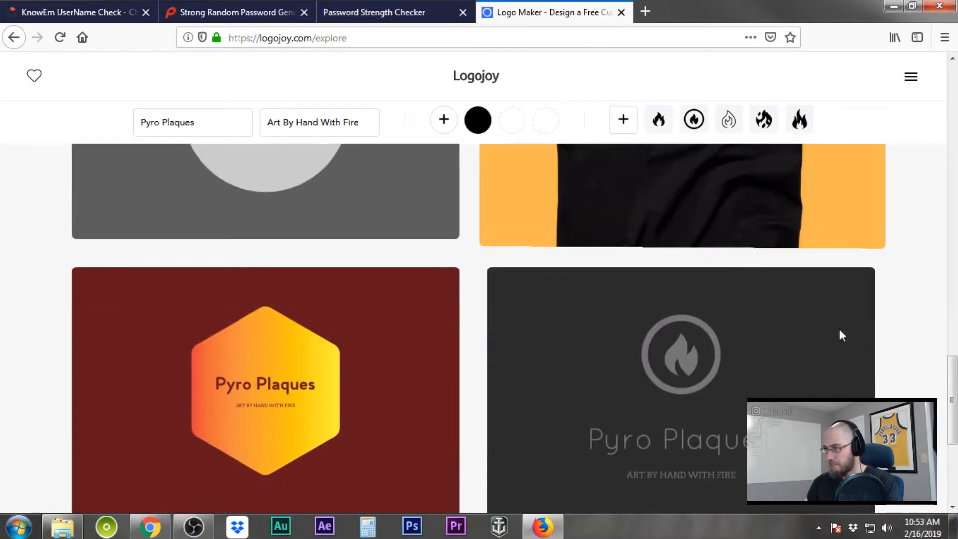
pyautogui.scroll(-1, 840, 336)
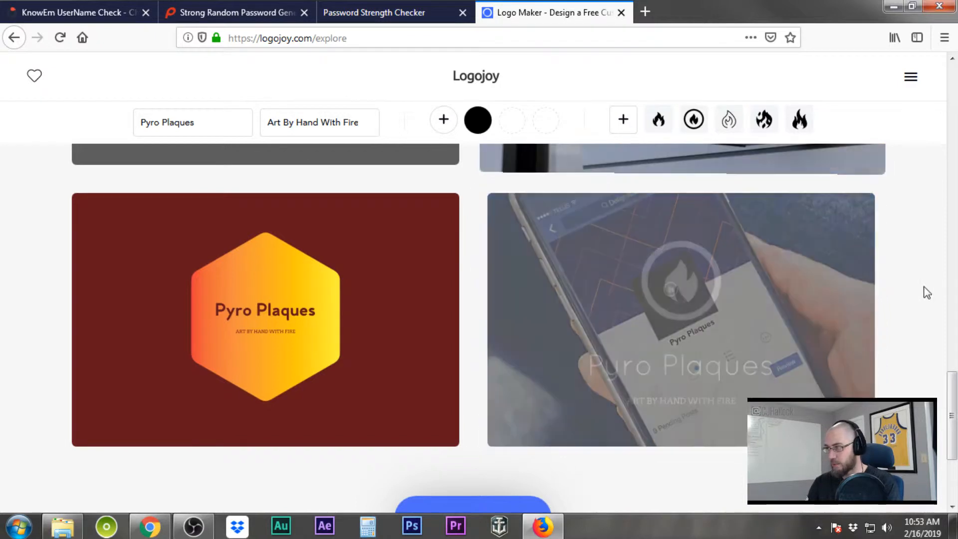
pyautogui.scroll(-3, 923, 291)
pyautogui.click(487, 343)
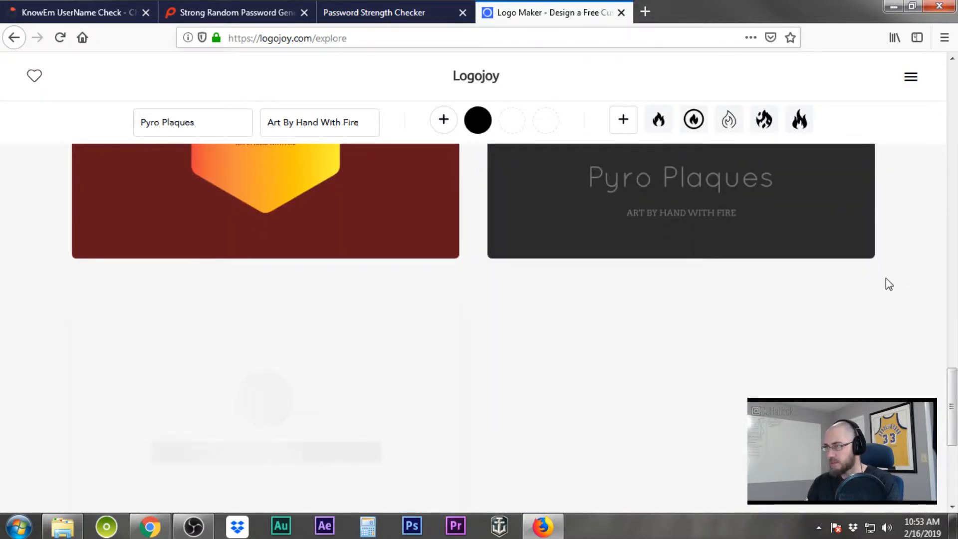
# Open the outline-flame Pyro Plaques design in the logo editor
pyautogui.scroll(-1, 889, 283)
pyautogui.scroll(-2, 889, 284)
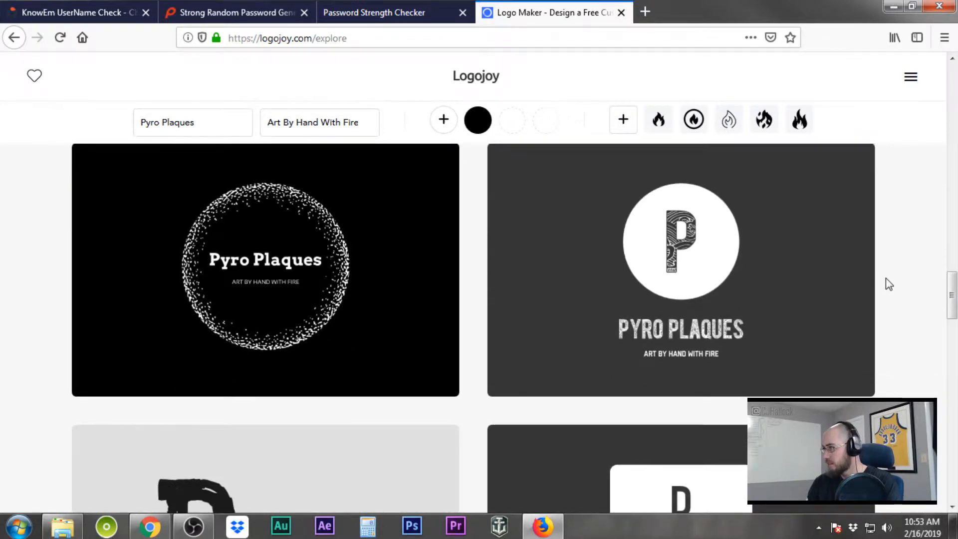
pyautogui.scroll(-4, 888, 283)
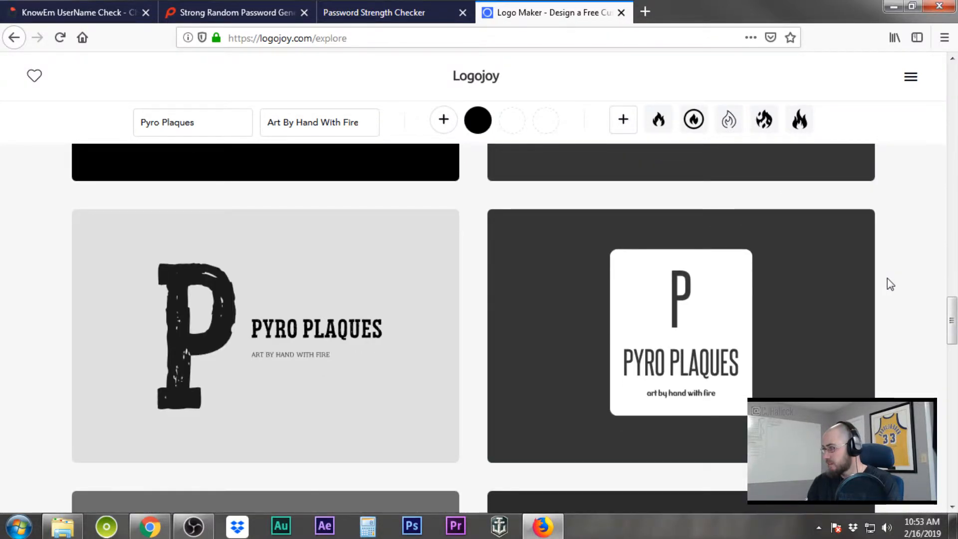
pyautogui.scroll(-4, 889, 284)
pyautogui.scroll(-9, 889, 284)
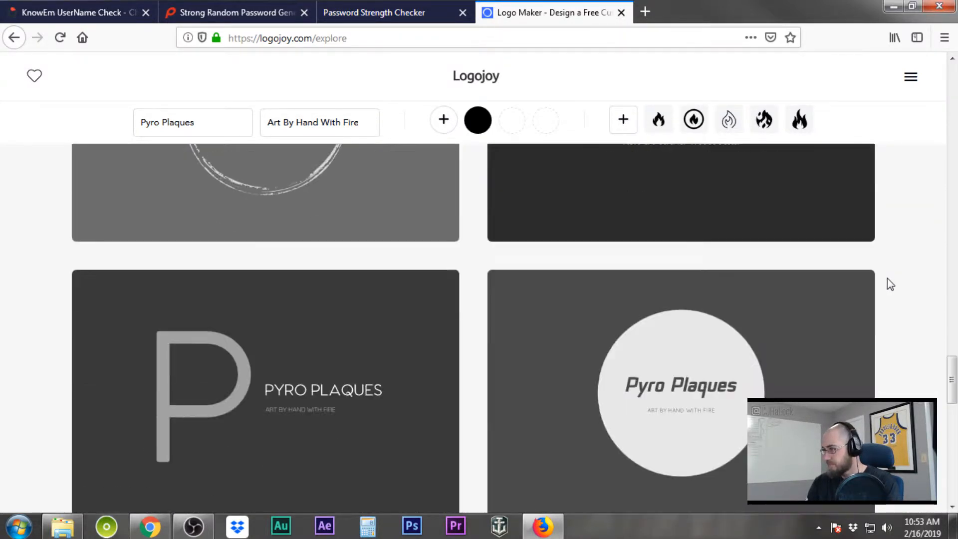
pyautogui.scroll(-11, 887, 278)
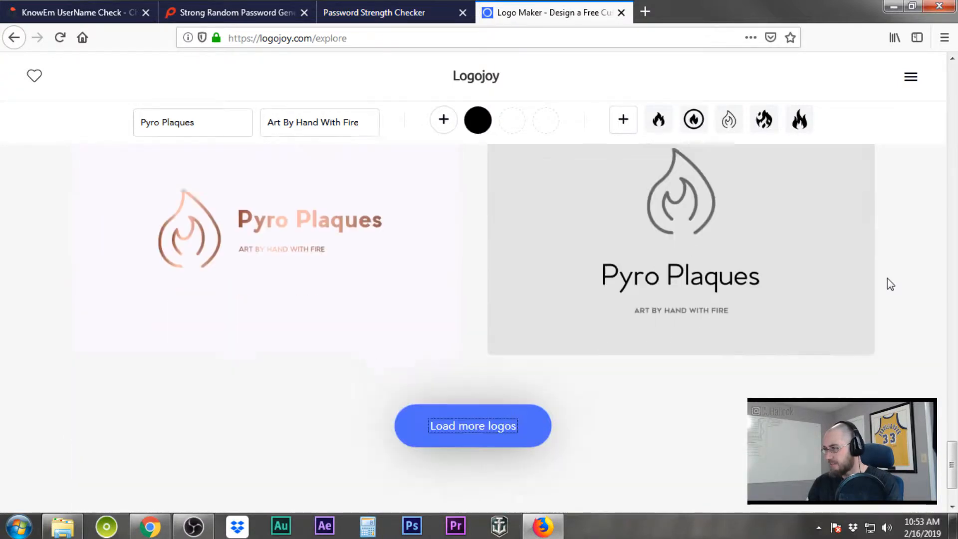
pyautogui.scroll(3, 891, 284)
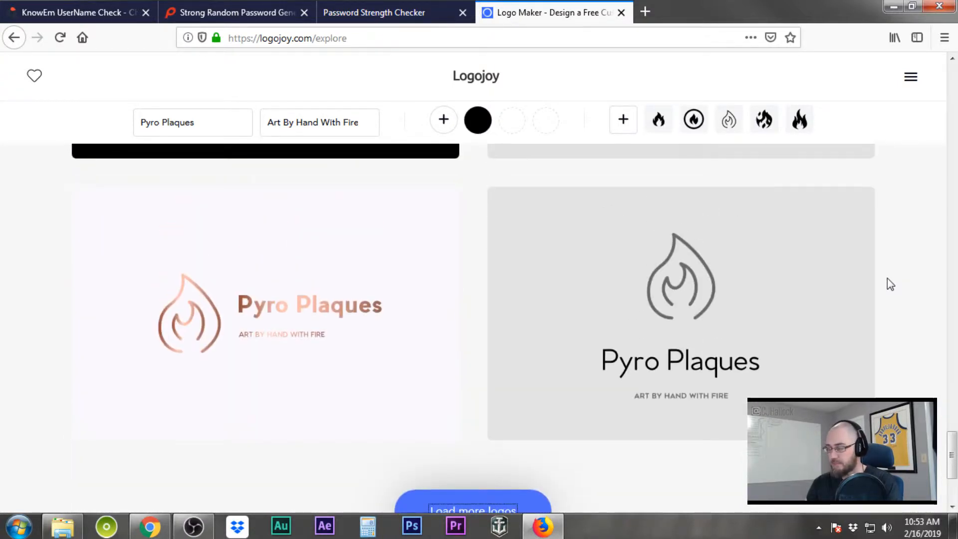
pyautogui.moveTo(306, 335)
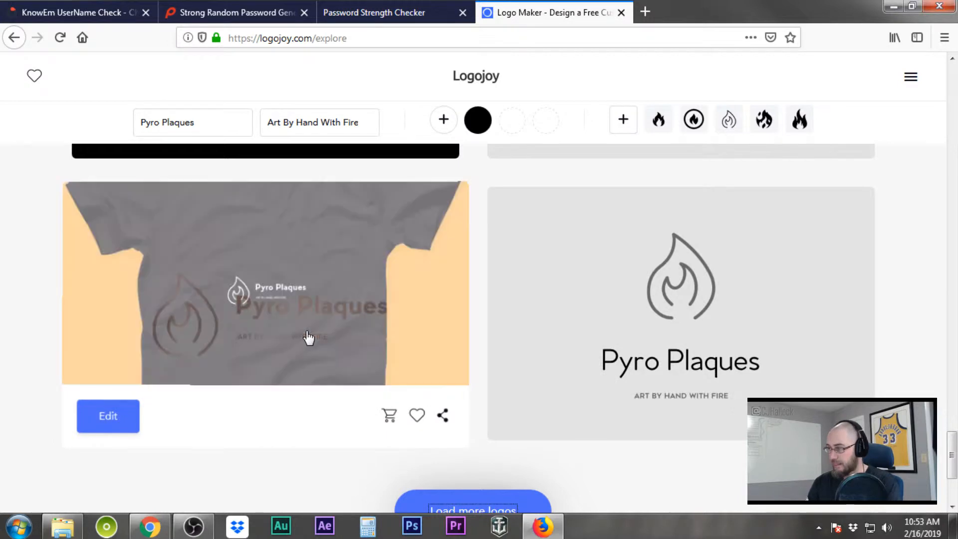
pyautogui.click(312, 326)
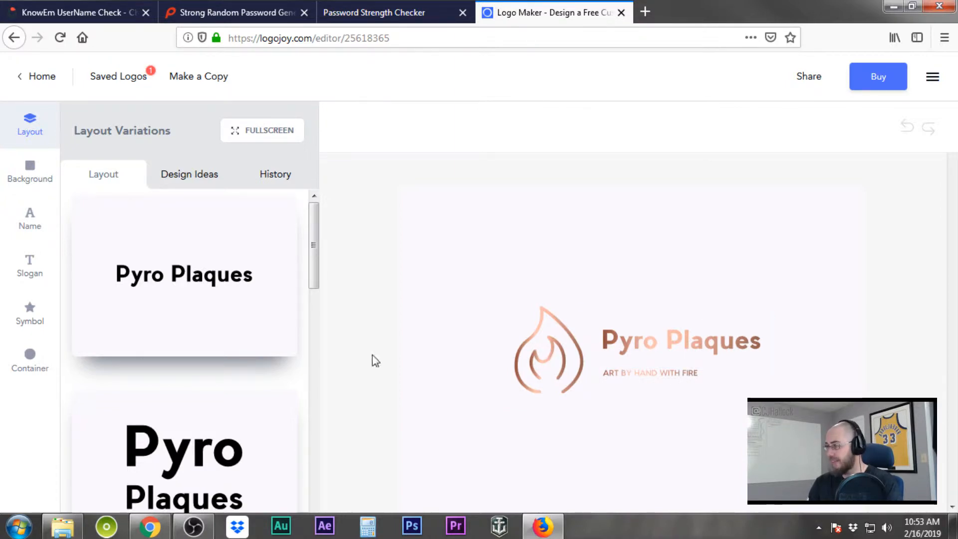
# Review the Basic $20, Premium $65 and Enterprise $90 packages on the checkout page
pyautogui.click(885, 82)
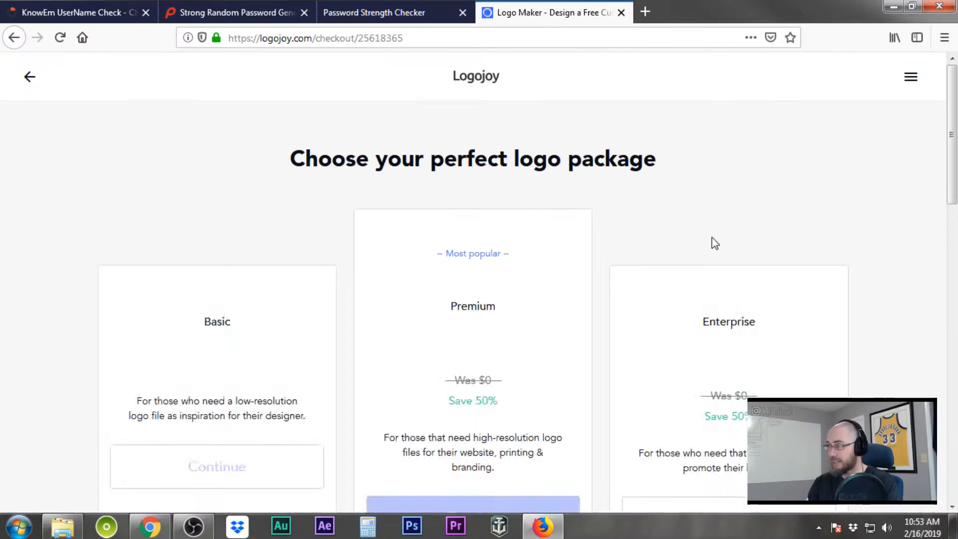
pyautogui.scroll(-4, 681, 199)
pyautogui.scroll(3, 682, 196)
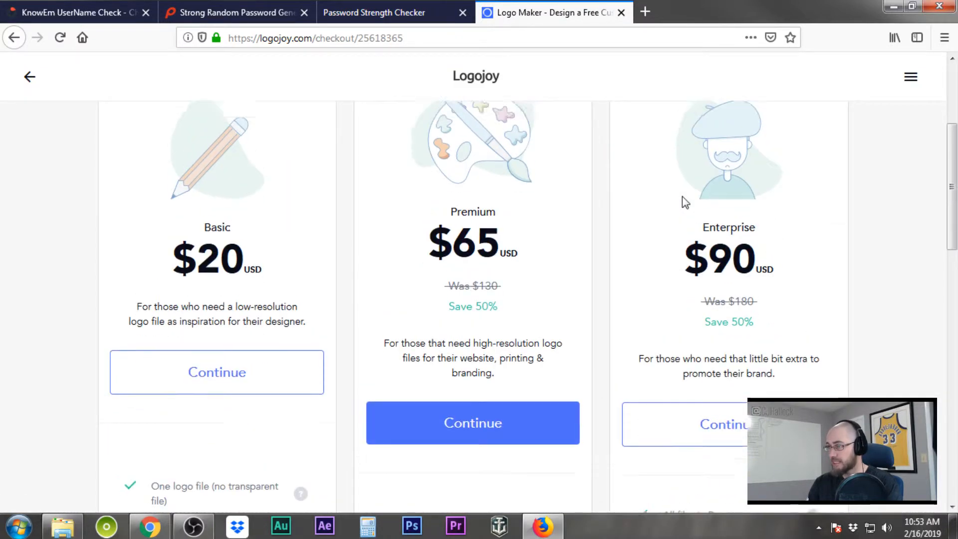
pyautogui.scroll(-3, 682, 196)
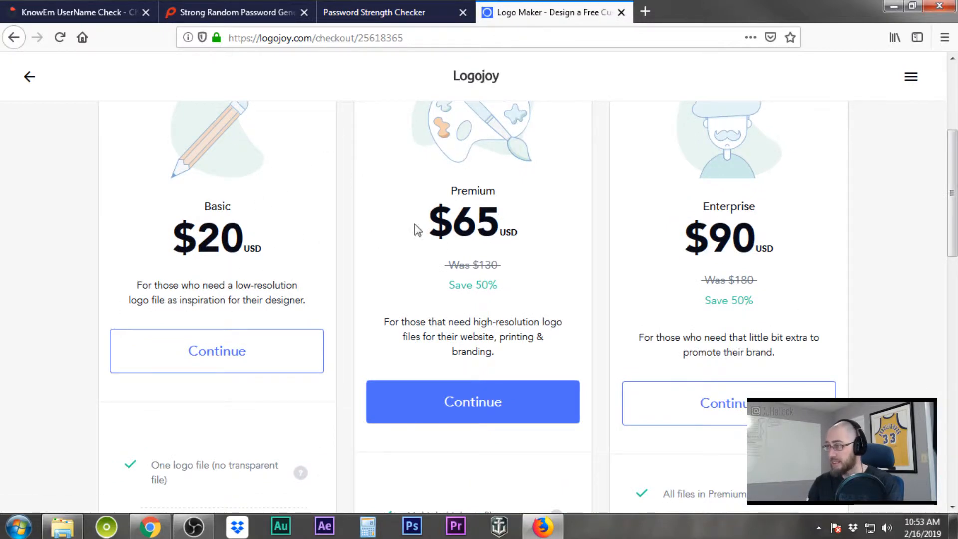
pyautogui.scroll(-4, 459, 281)
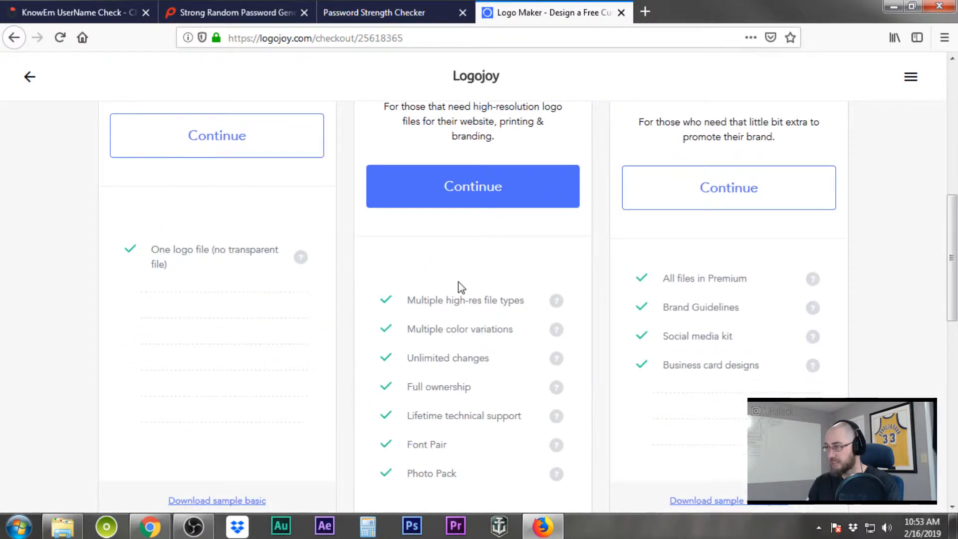
pyautogui.scroll(-2, 458, 283)
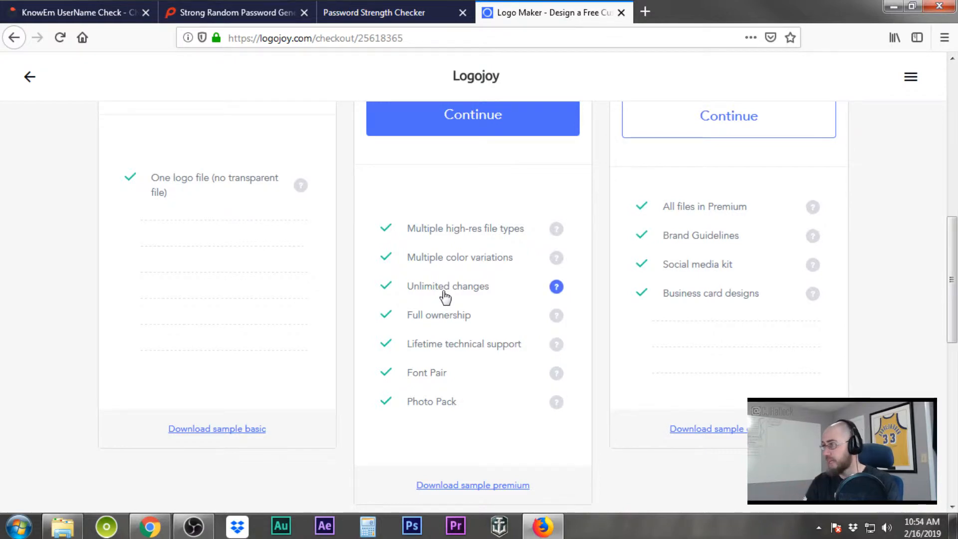
pyautogui.scroll(4, 443, 293)
pyautogui.scroll(-4, 443, 293)
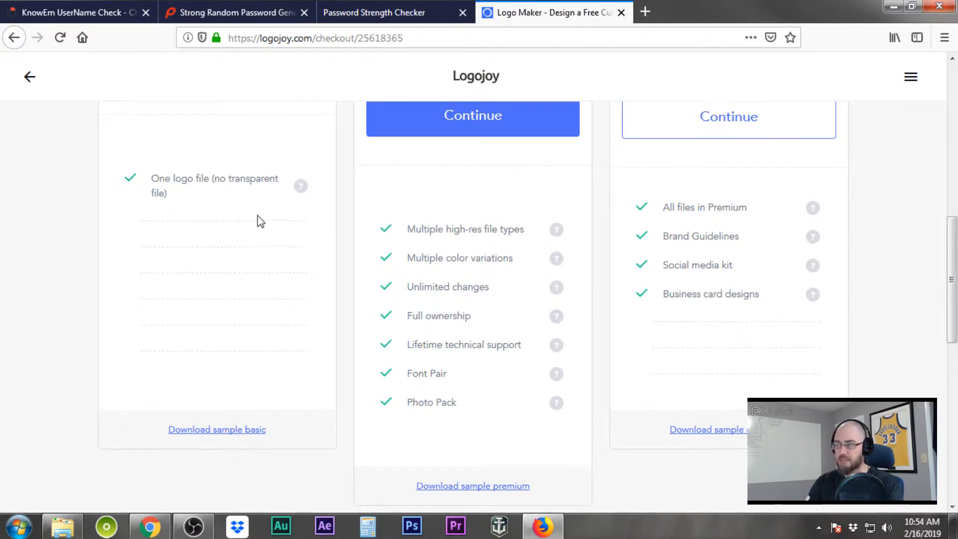
pyautogui.scroll(5, 260, 221)
pyautogui.scroll(4, 260, 221)
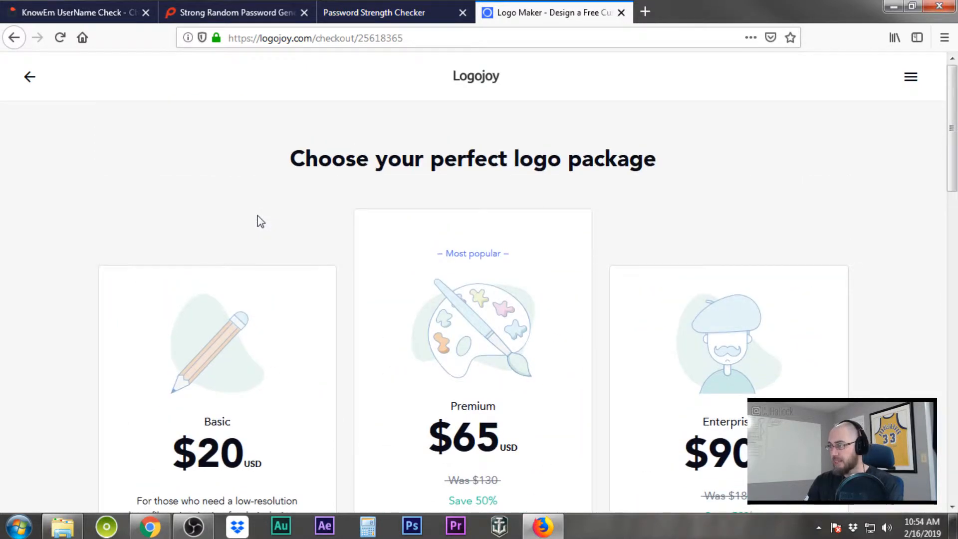
# Return to the Pyro Plaques logo editor, review the mockups, and open a blank Firefox tab
pyautogui.click(30, 78)
pyautogui.scroll(-3, 684, 284)
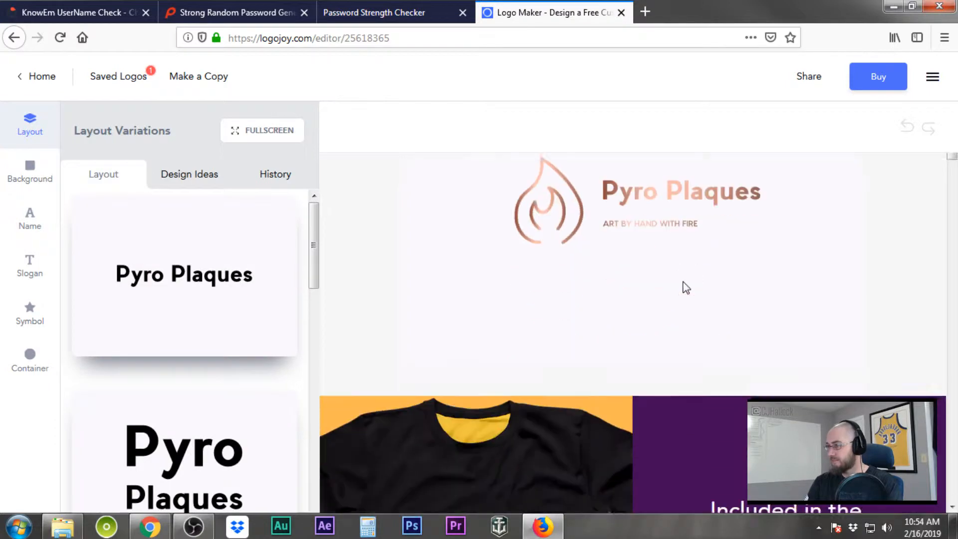
pyautogui.scroll(-7, 667, 191)
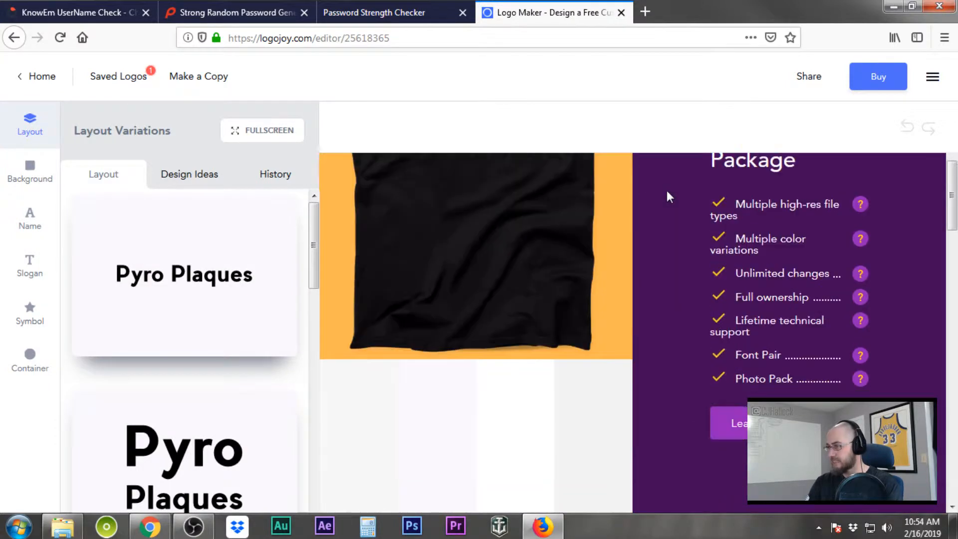
pyautogui.scroll(-4, 667, 190)
pyautogui.scroll(15, 667, 190)
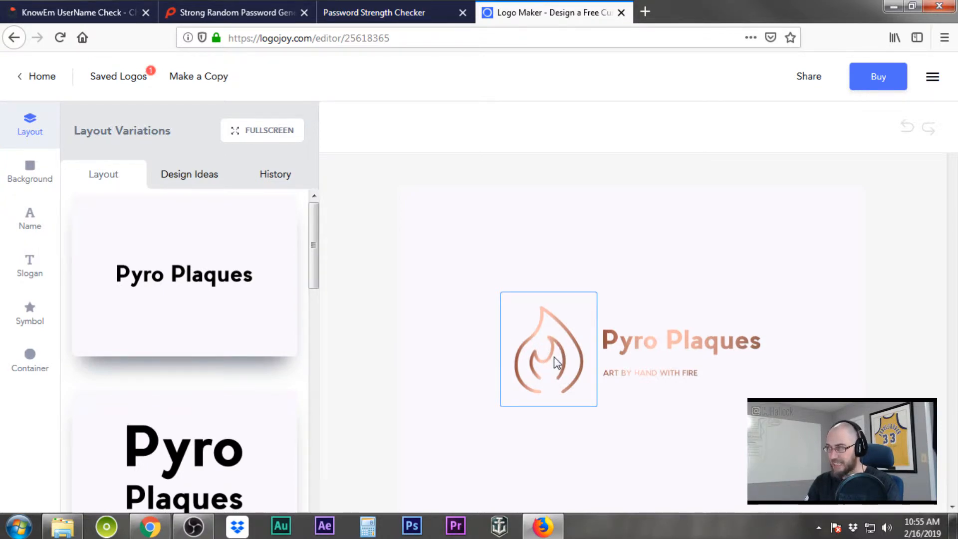
pyautogui.click(645, 12)
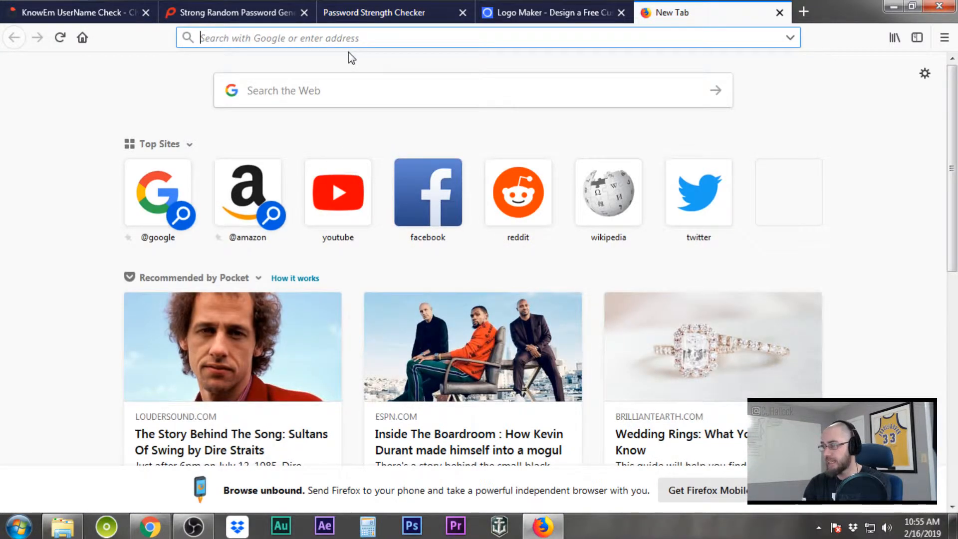
# Search Google for 'fire icon free for commercial use' and open the all-free-download.com result
pyautogui.write('fire')
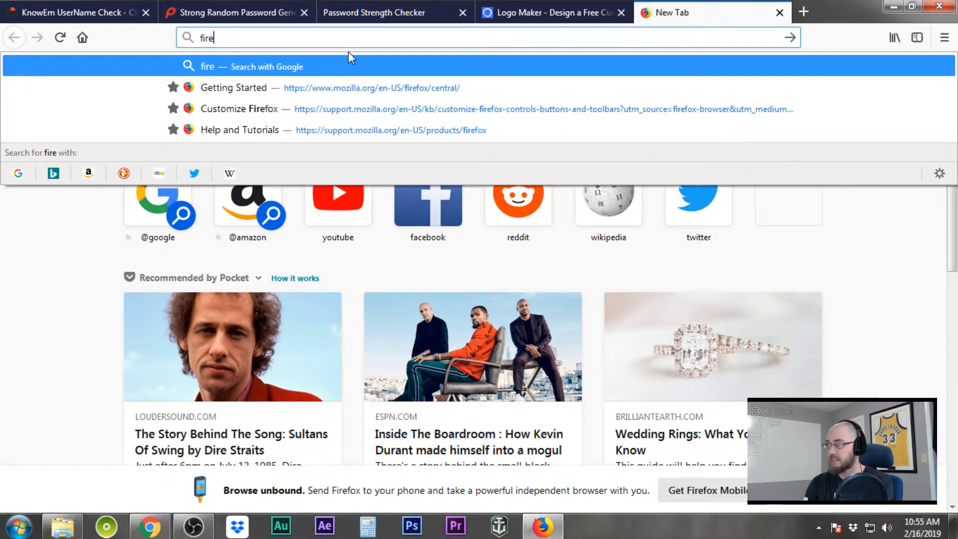
pyautogui.write(' icon f')
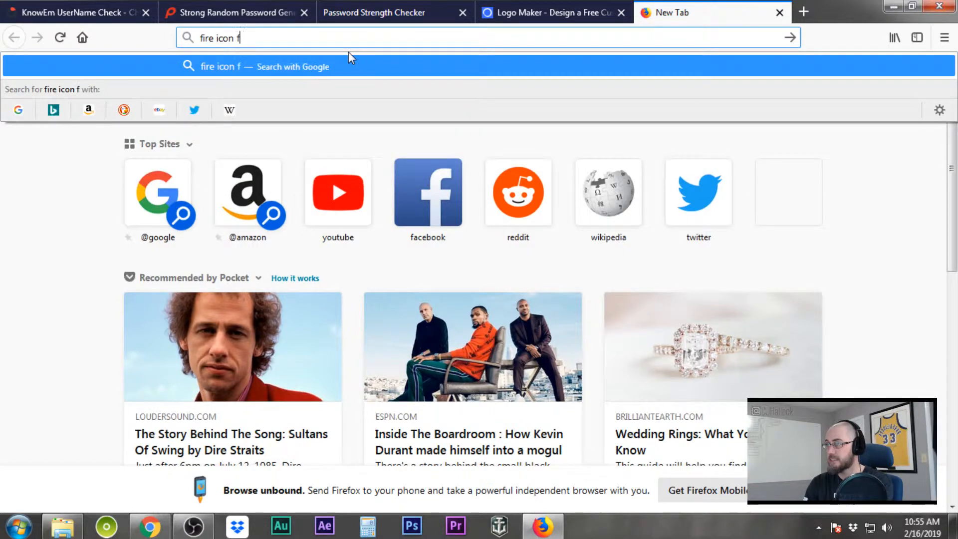
pyautogui.write('ree for com')
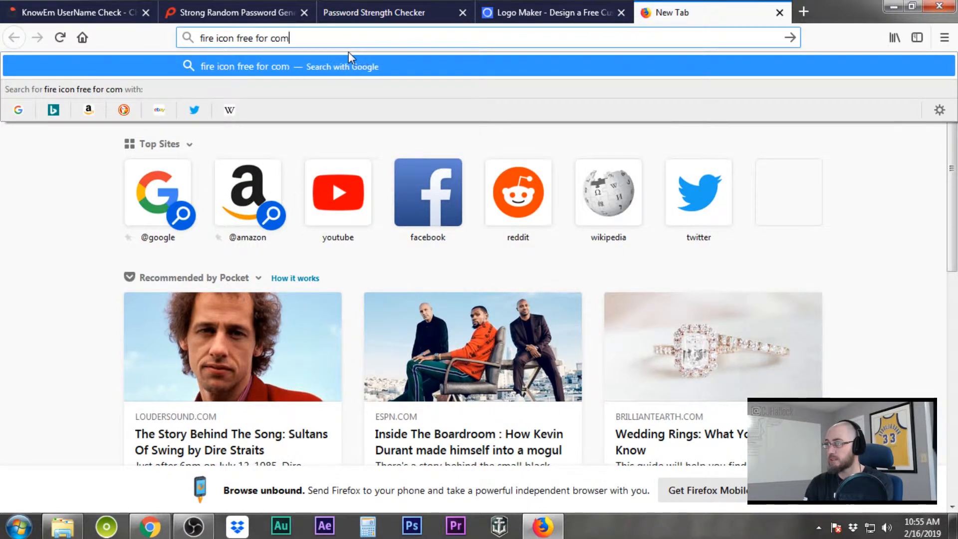
pyautogui.write('mercial use')
pyautogui.press('Return')
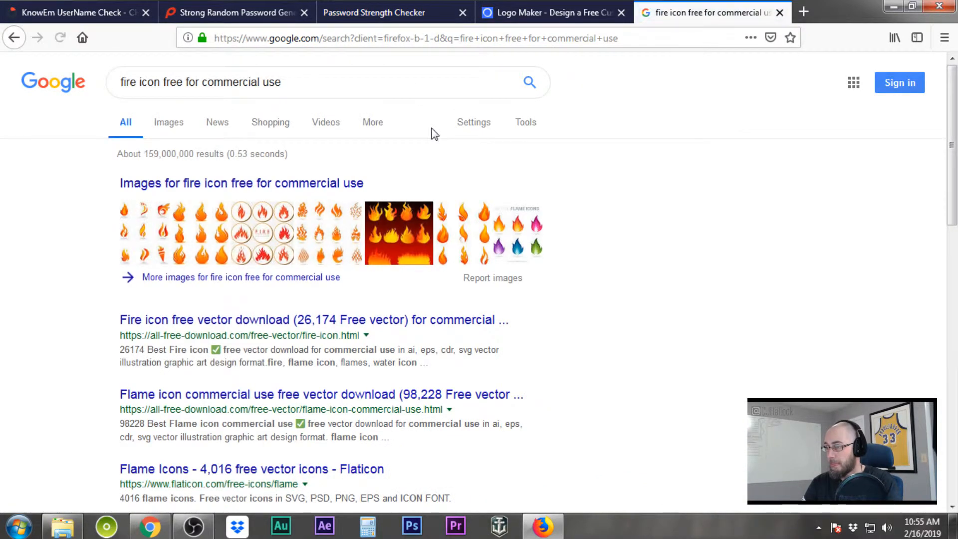
pyautogui.scroll(-3, 434, 133)
pyautogui.click(279, 177)
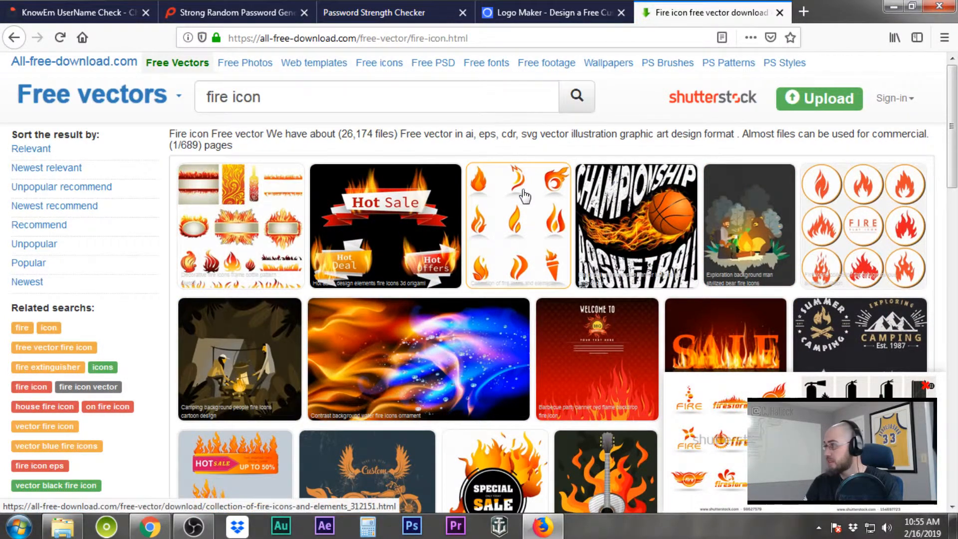
# Dismiss the stock-photo ad and browse the all-free-download.com fire icon results
pyautogui.scroll(-3, 529, 197)
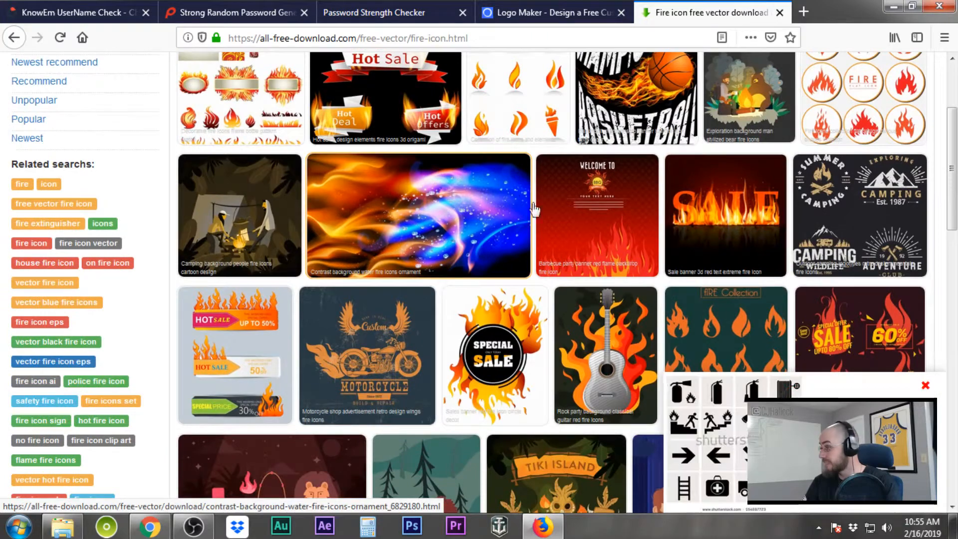
pyautogui.click(926, 385)
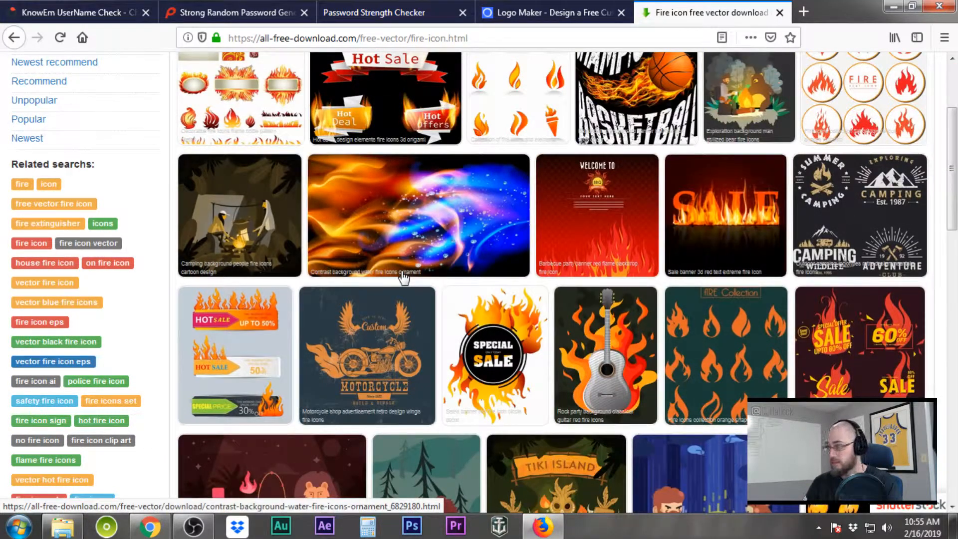
pyautogui.scroll(-6, 403, 277)
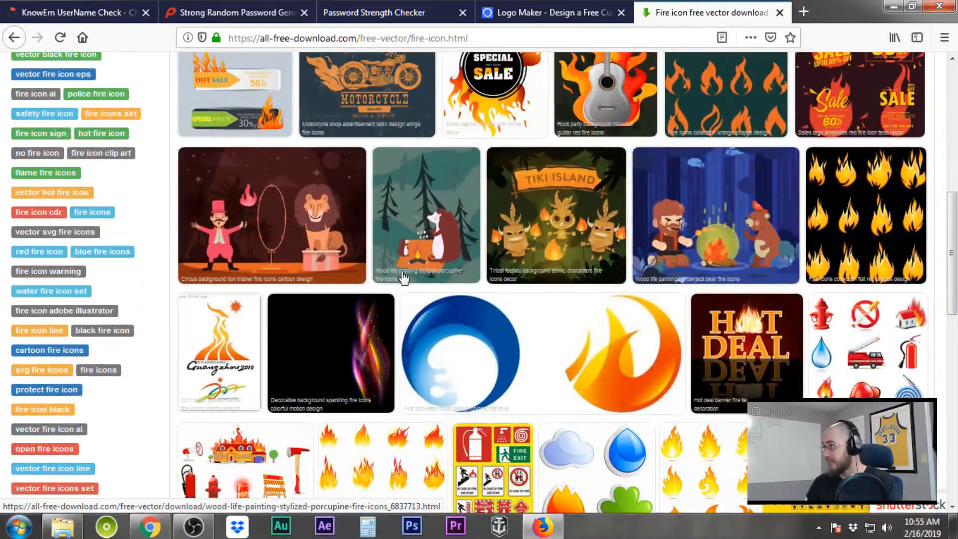
pyautogui.scroll(2, 403, 277)
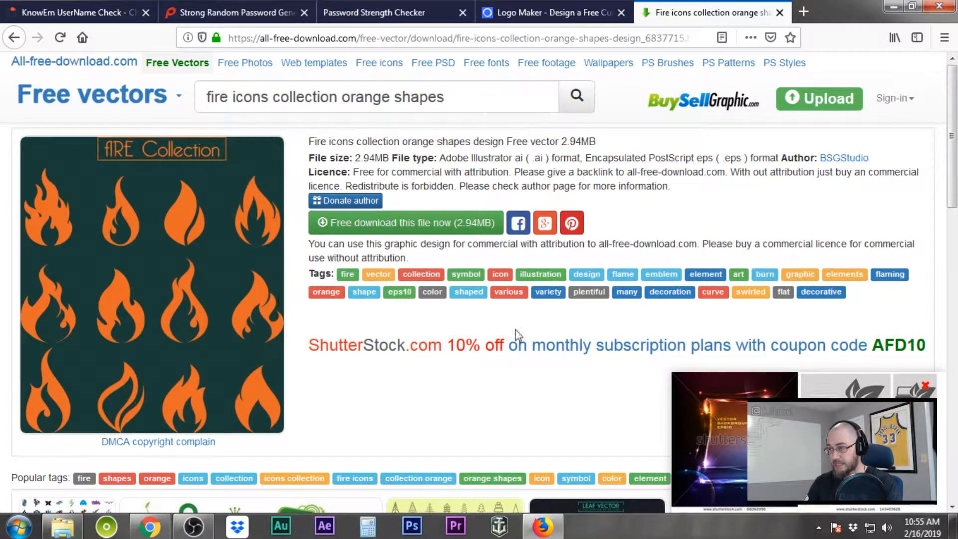
# Open the BSGStudio author's BuySellGraphic page in a new tab
pyautogui.scroll(-3, 623, 335)
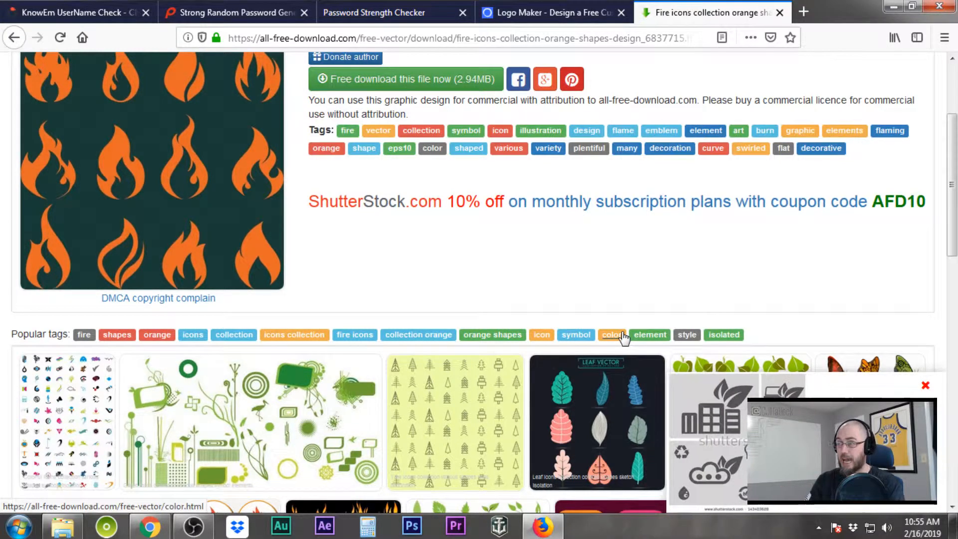
pyautogui.scroll(3, 443, 264)
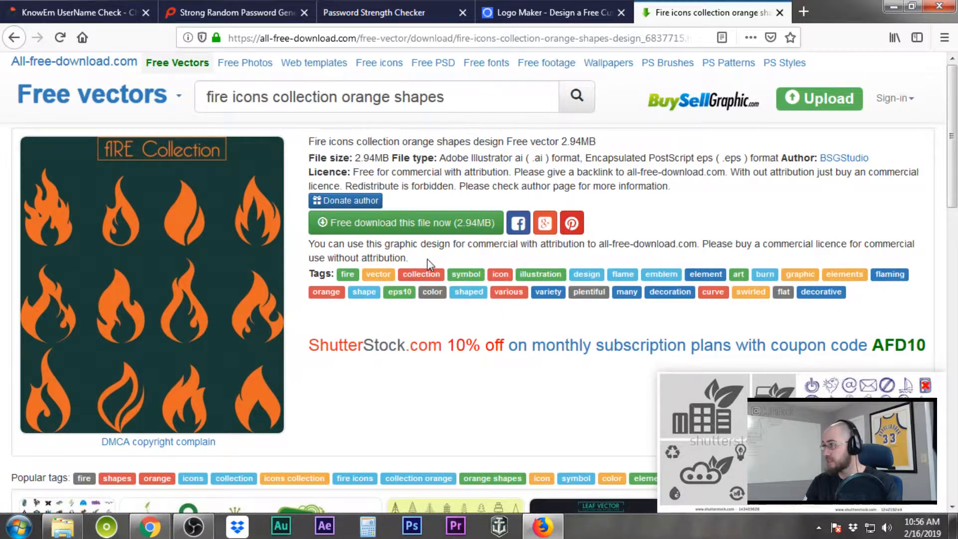
pyautogui.rightClick(855, 165)
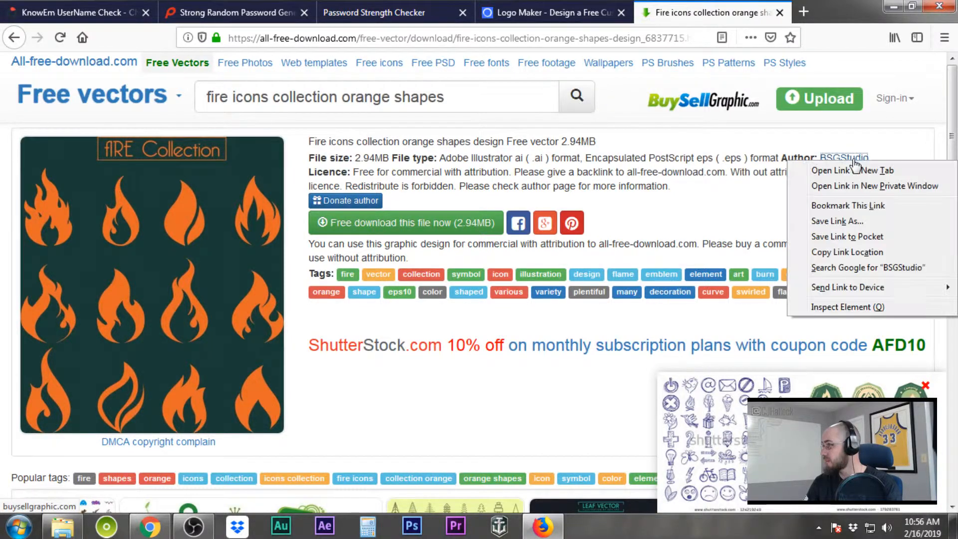
pyautogui.click(856, 170)
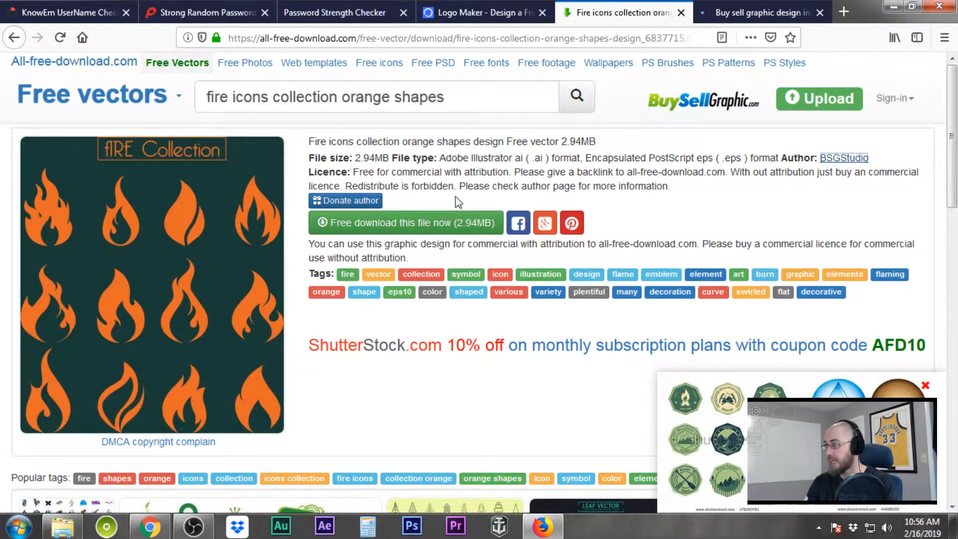
pyautogui.click(759, 13)
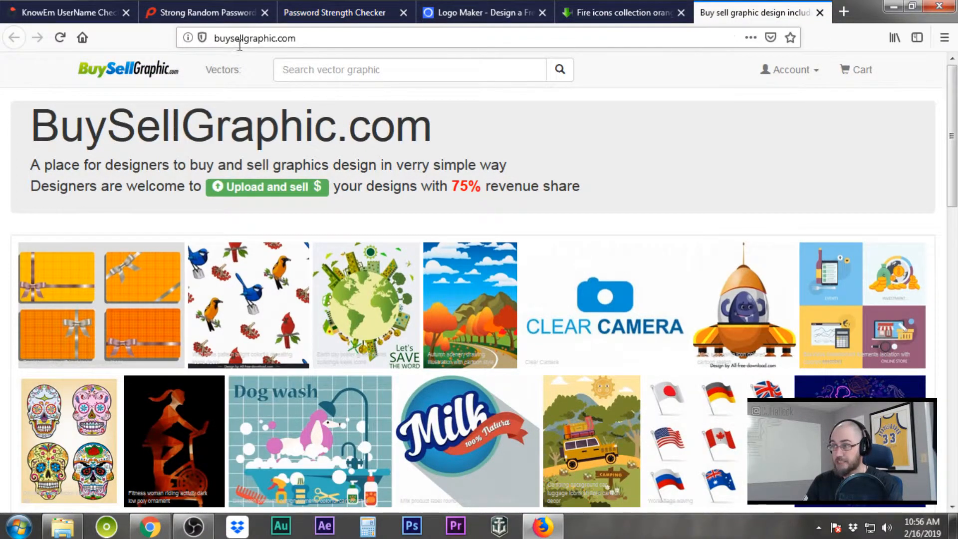
# Return to the fire icons collection page and start its free download
pyautogui.click(585, 17)
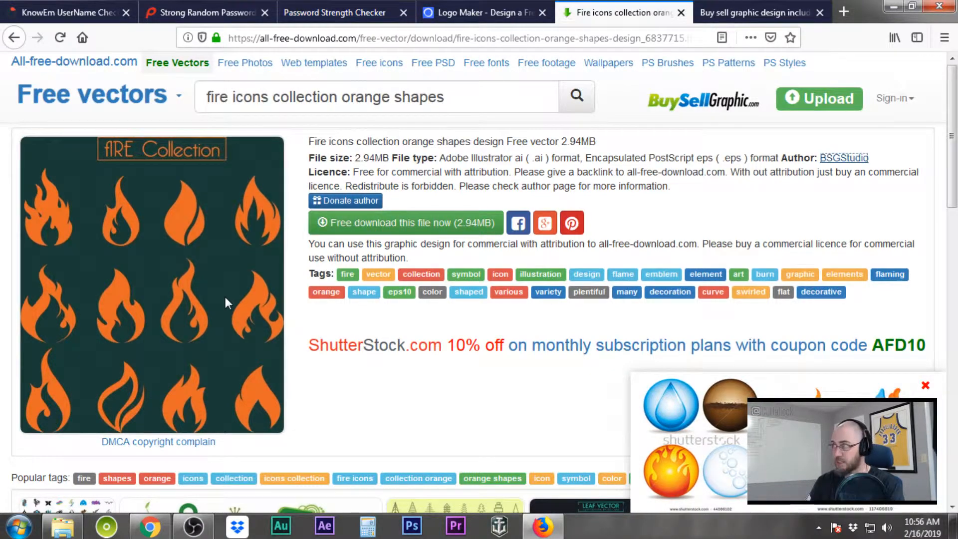
pyautogui.click(779, 14)
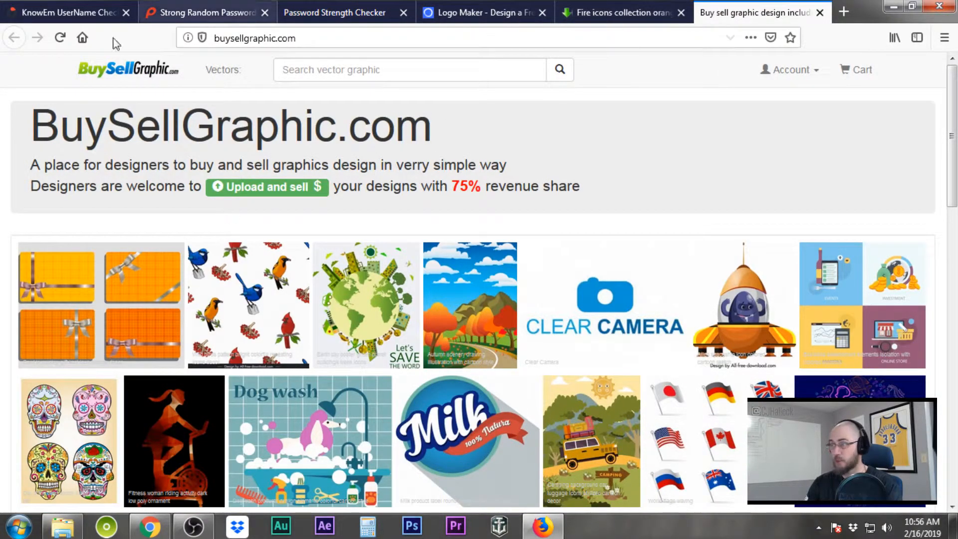
pyautogui.click(606, 7)
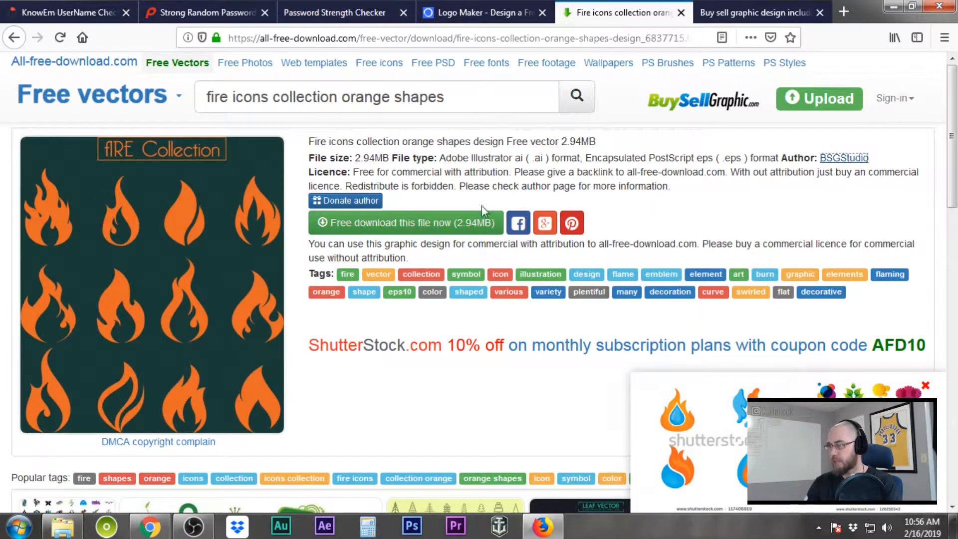
pyautogui.click(372, 225)
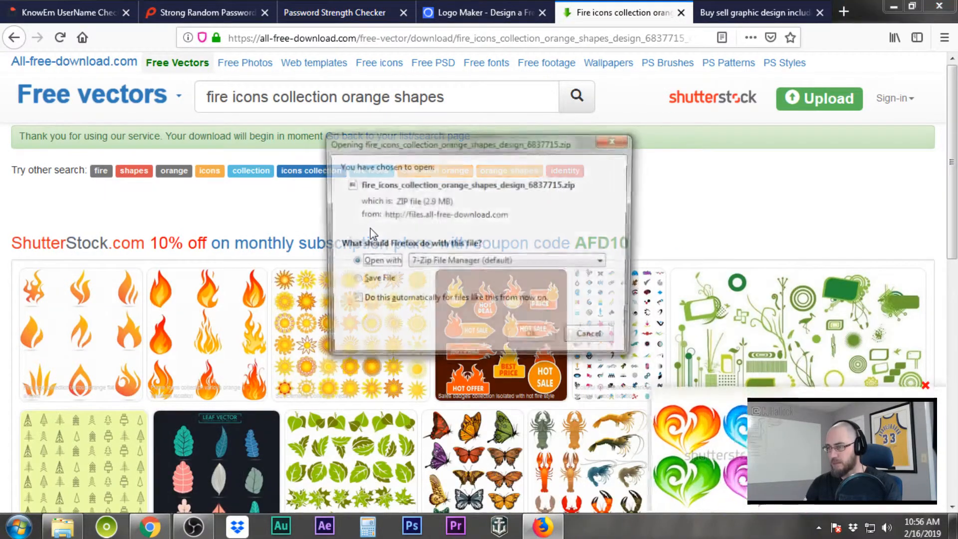
# Extract Fire 01.ai, .eps and .jpg from the zip to the Desktop with 7-Zip, then minimize 7-Zip and Firefox
pyautogui.click(533, 338)
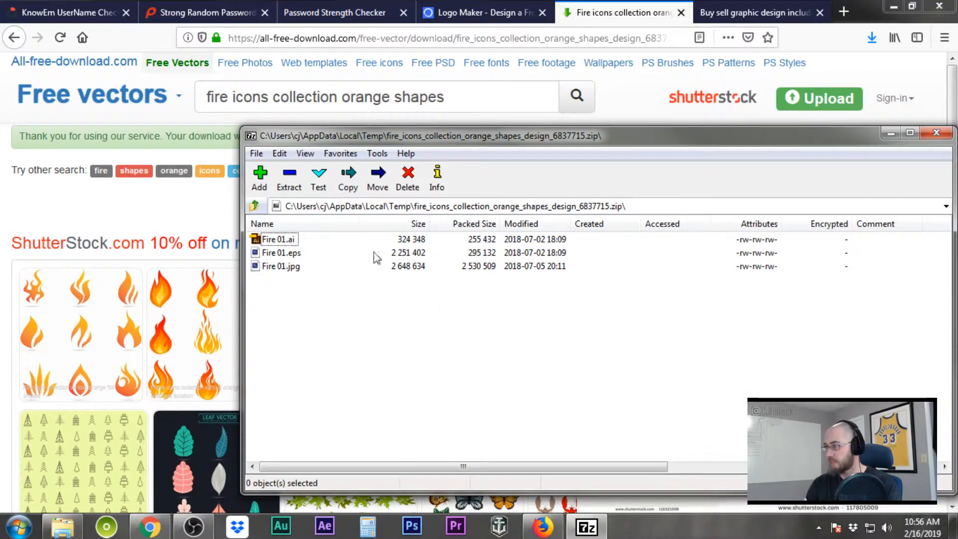
pyautogui.click(280, 180)
pyautogui.click(614, 202)
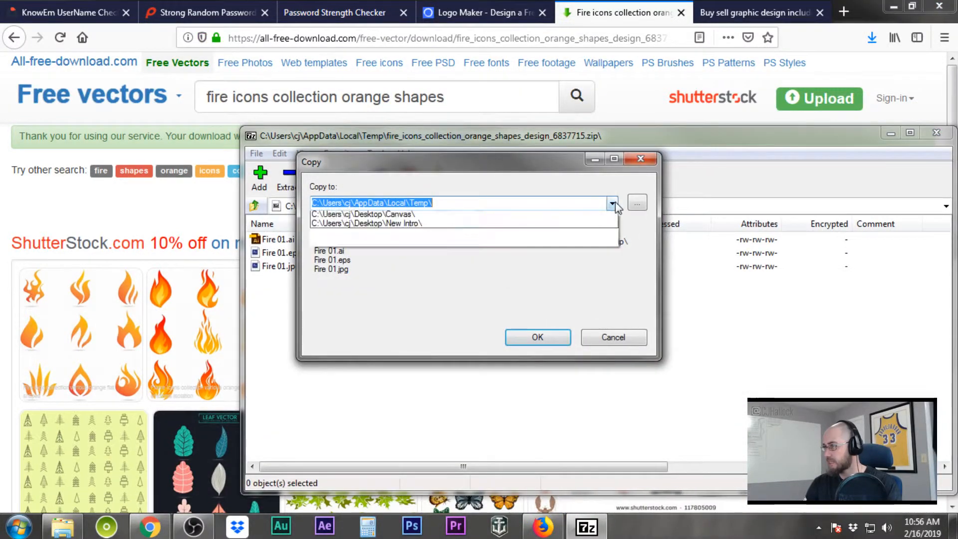
pyautogui.click(461, 217)
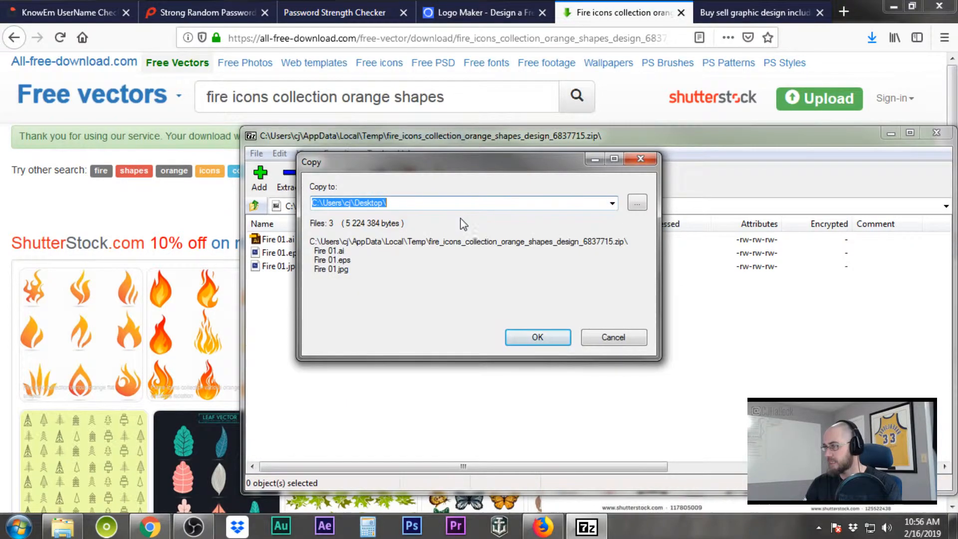
pyautogui.click(526, 335)
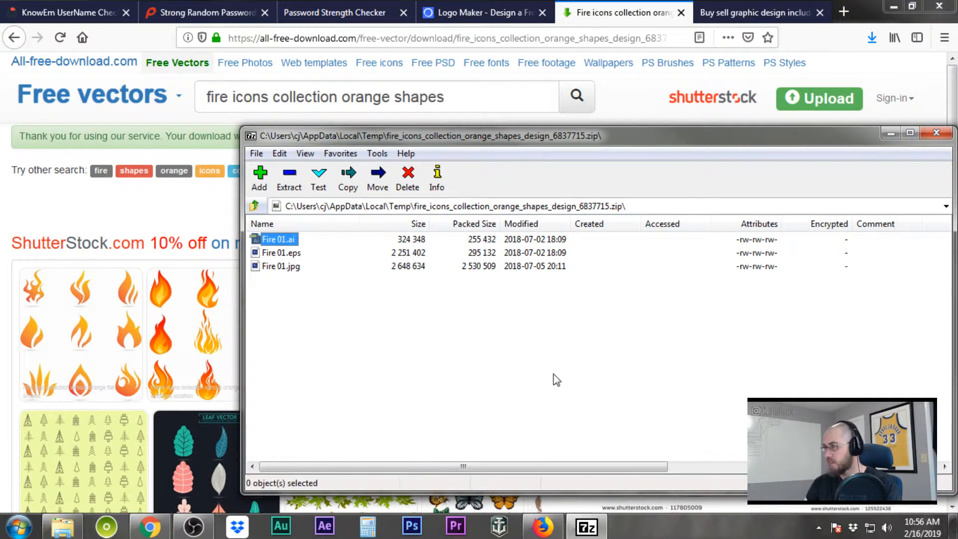
pyautogui.click(891, 132)
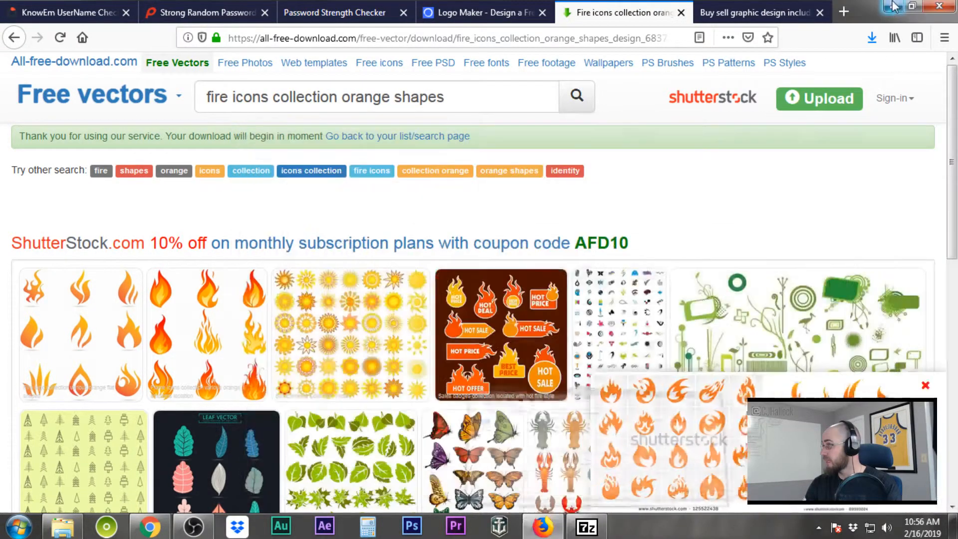
pyautogui.click(893, 6)
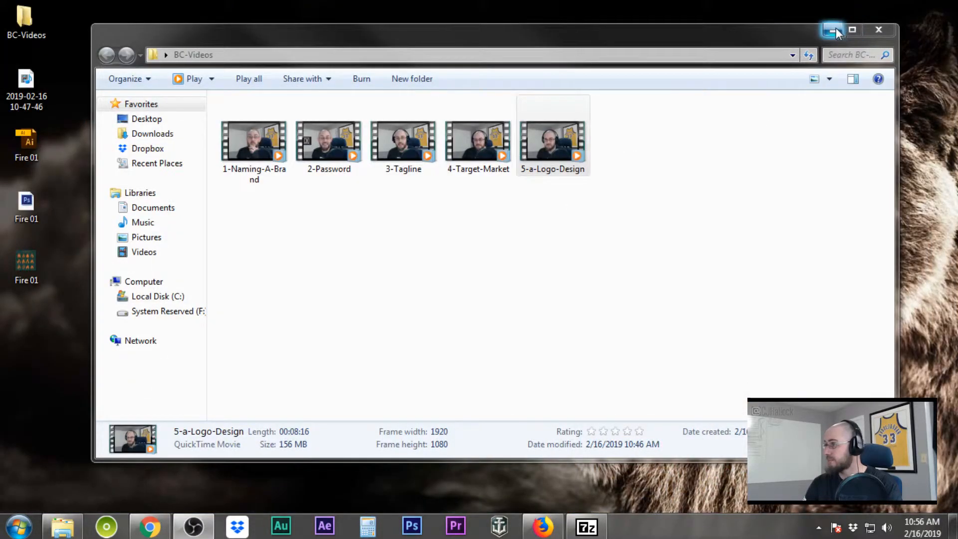
# Reveal the desktop and check the Fire 01 JPG file's properties
pyautogui.click(832, 30)
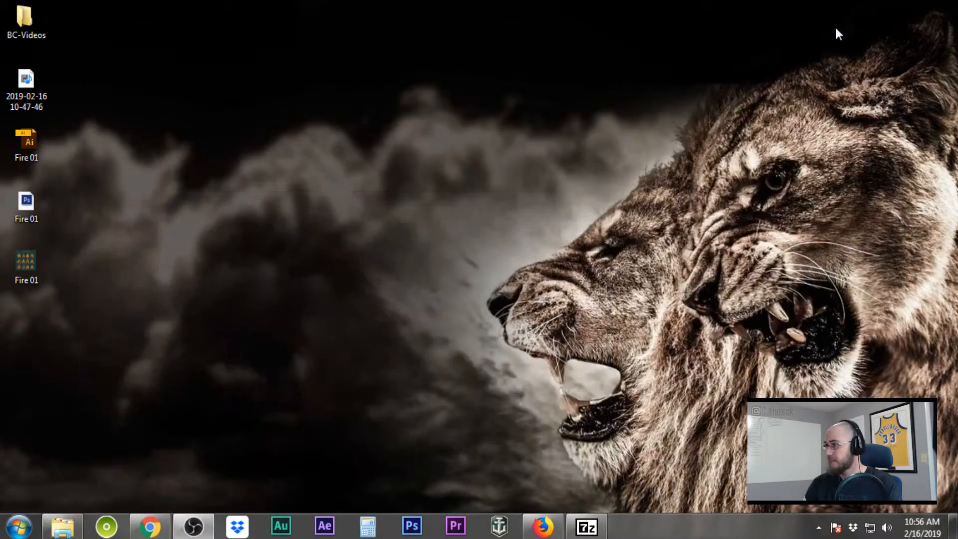
pyautogui.click(42, 266)
pyautogui.click(27, 212)
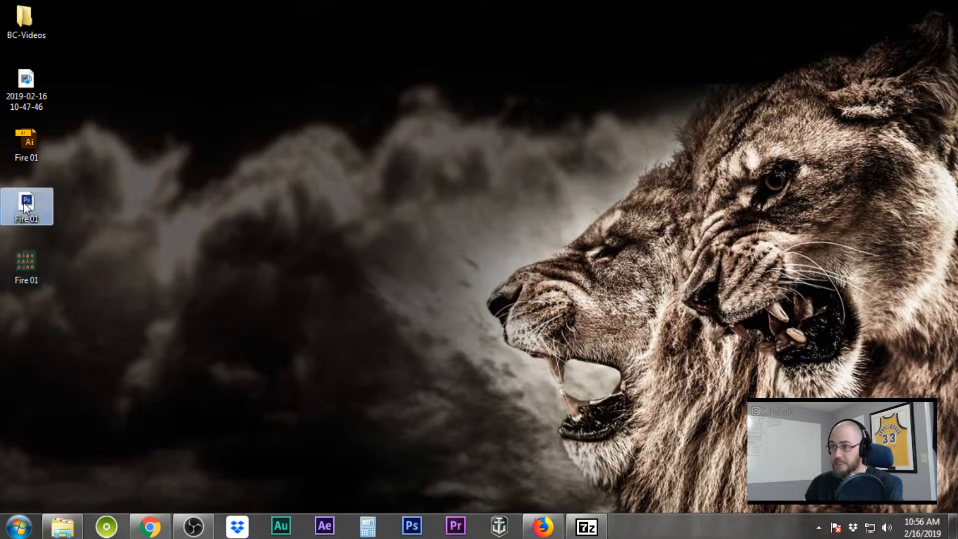
pyautogui.click(28, 260)
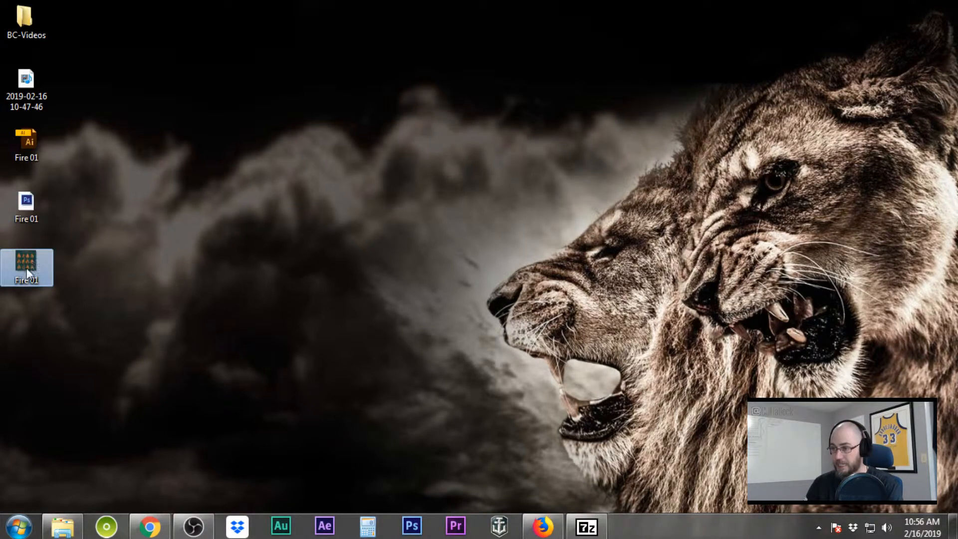
pyautogui.rightClick(26, 268)
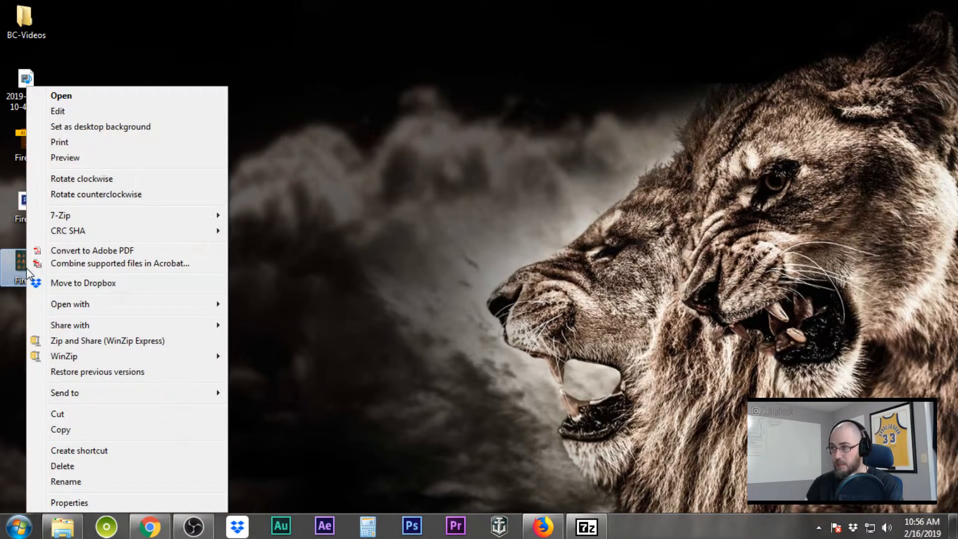
pyautogui.click(100, 503)
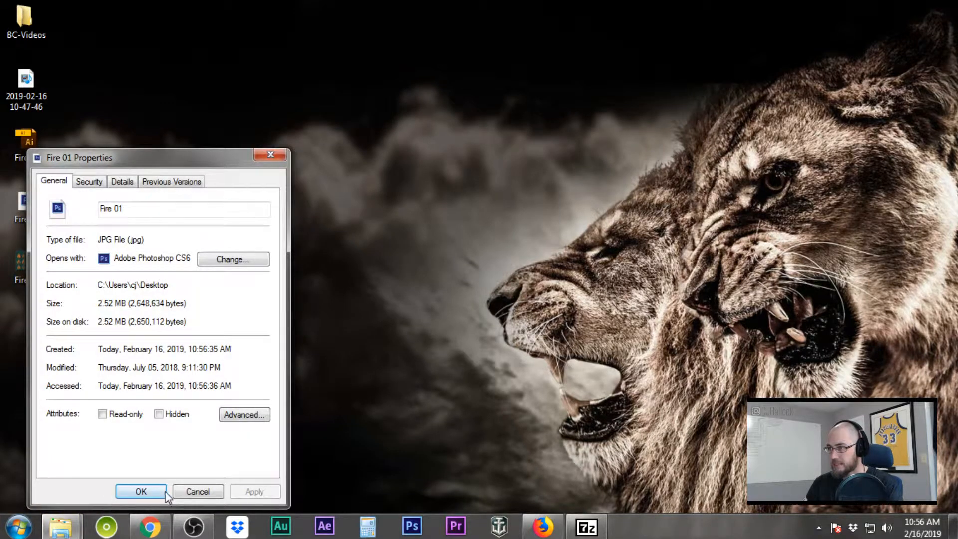
pyautogui.click(198, 491)
# Check the Fire 01 EPS file's properties, then select Fire 01.ai
pyautogui.rightClick(27, 200)
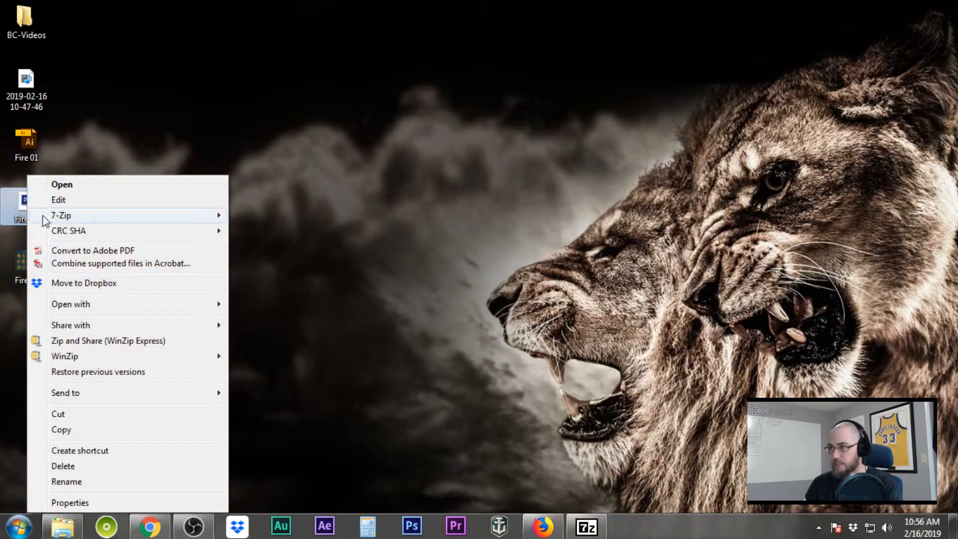
pyautogui.click(118, 501)
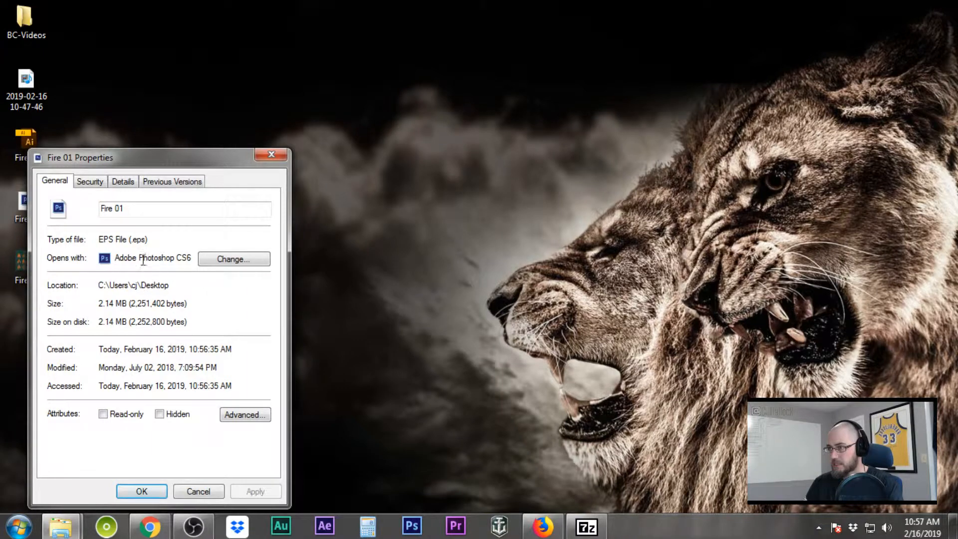
pyautogui.click(189, 489)
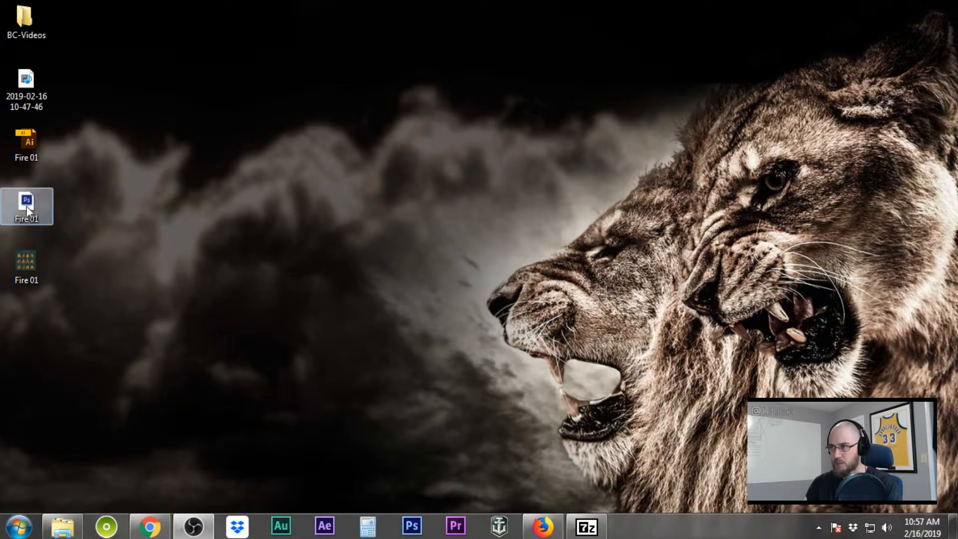
pyautogui.rightClick(27, 211)
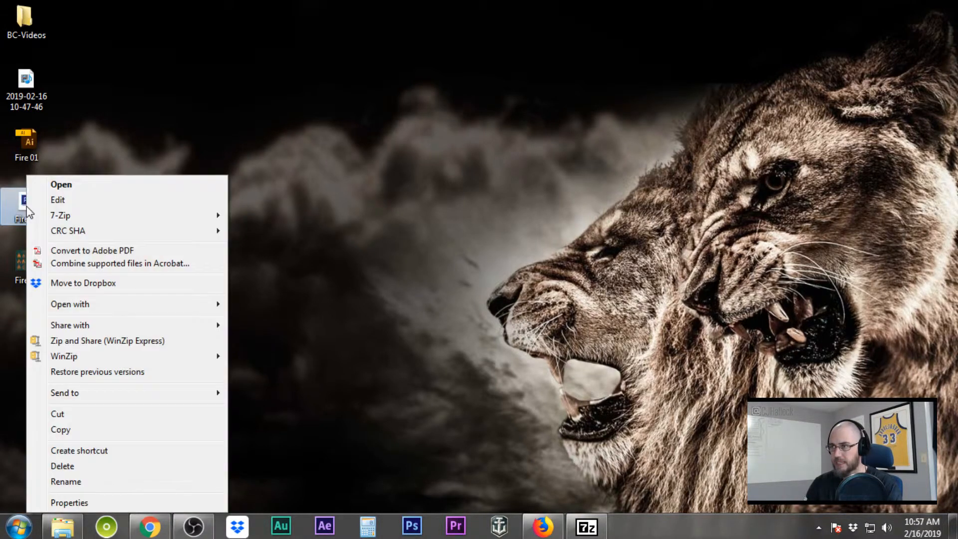
pyautogui.click(138, 120)
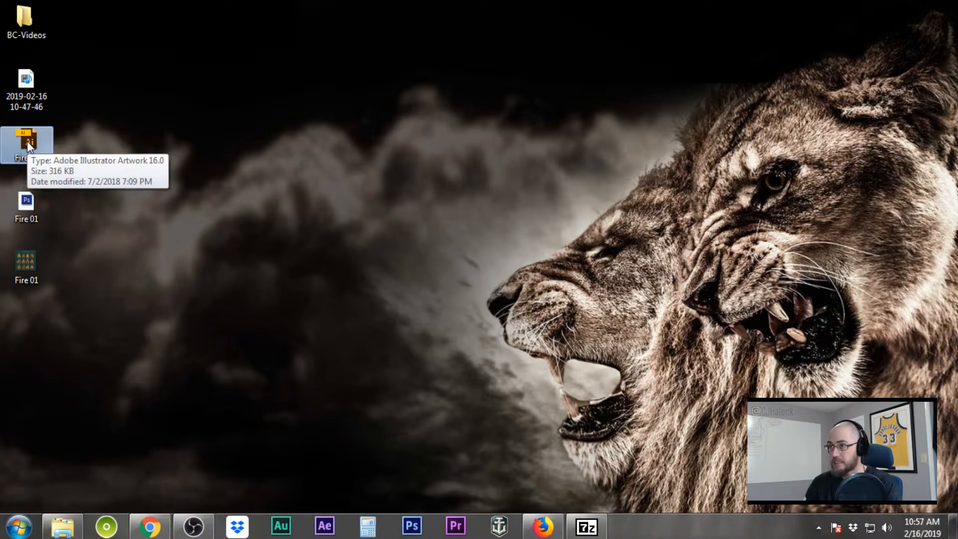
pyautogui.click(26, 141)
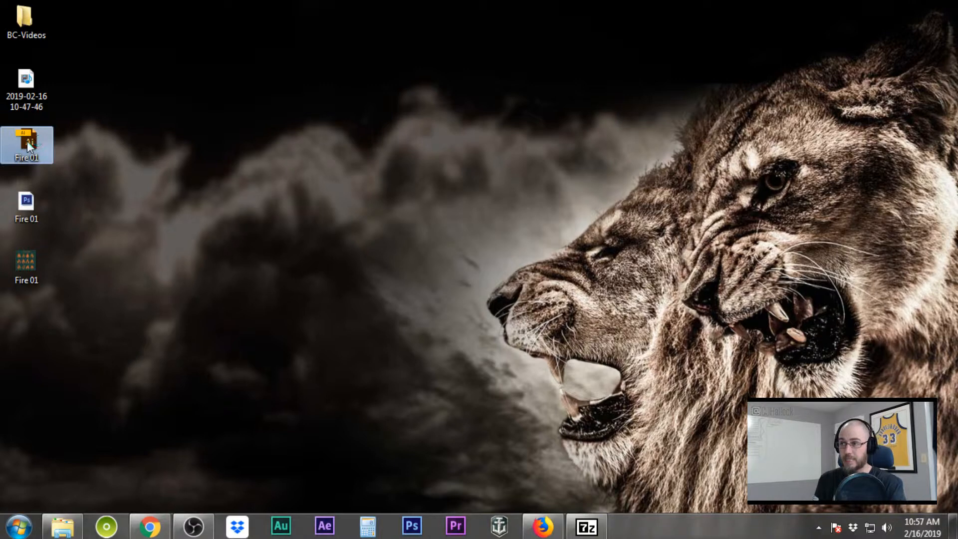
# Open Fire 01.ai in Illustrator and hide its dark teal background layer
pyautogui.doubleClick(27, 140)
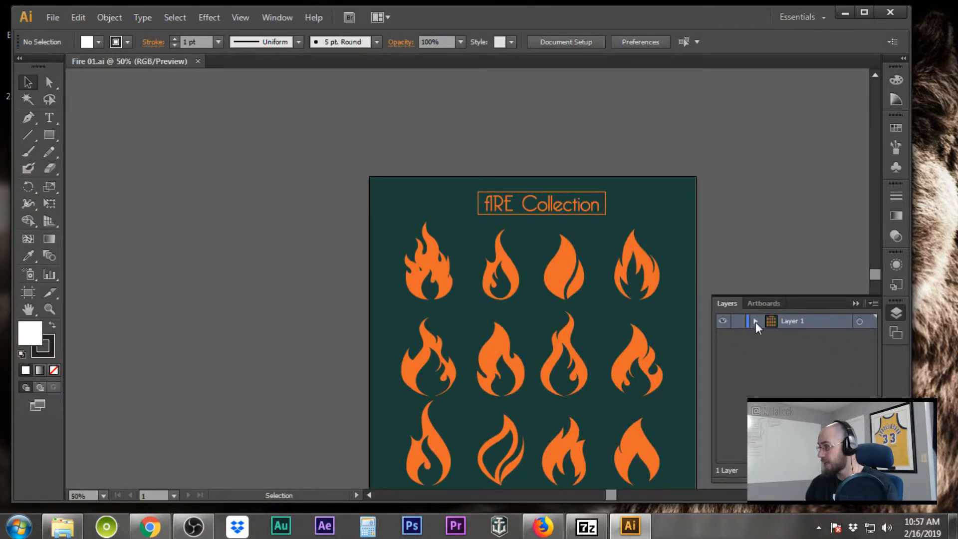
pyautogui.click(756, 322)
pyautogui.click(769, 336)
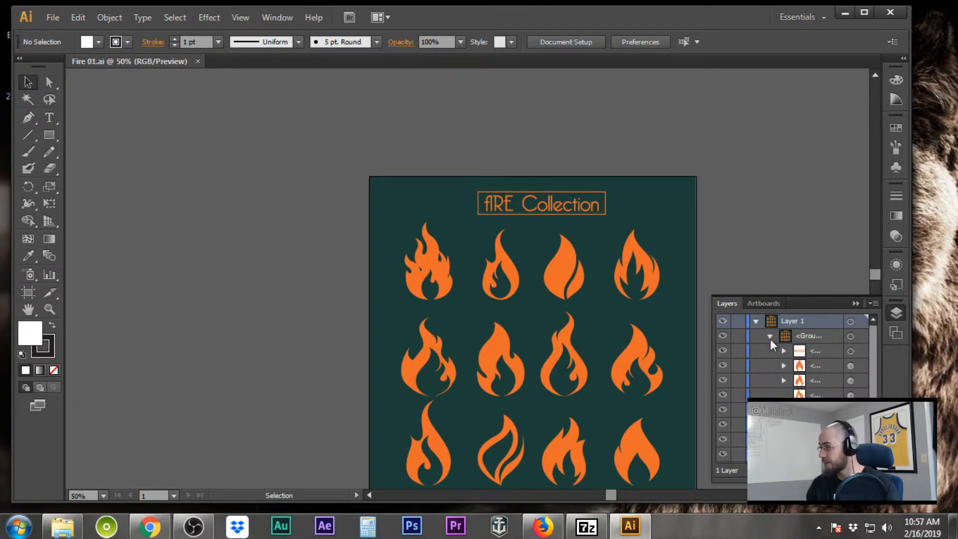
pyautogui.scroll(-3, 798, 359)
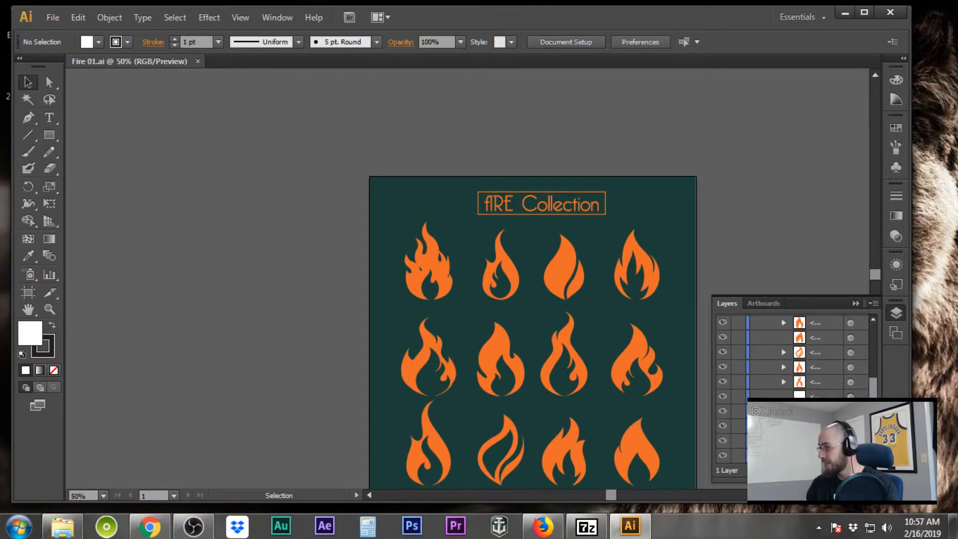
pyautogui.click(722, 455)
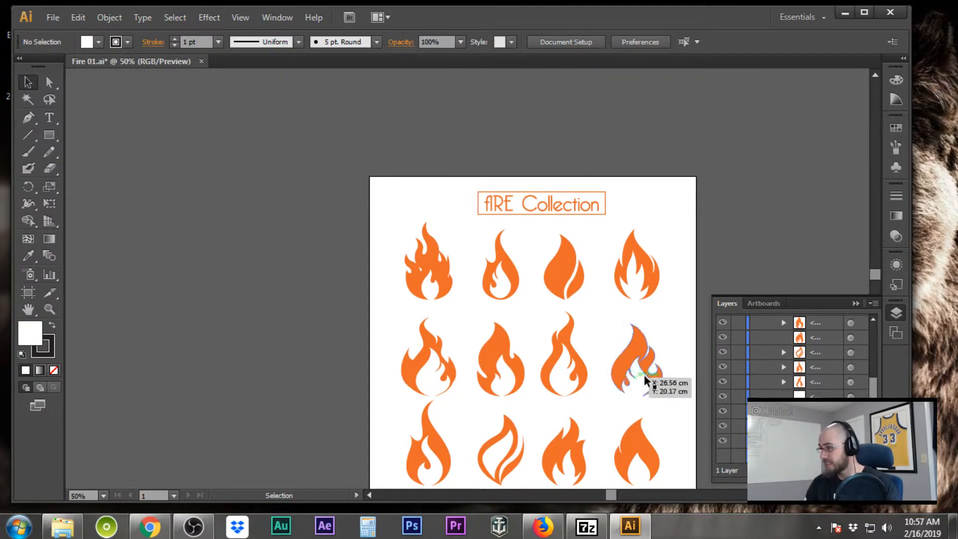
pyautogui.scroll(-2, 634, 377)
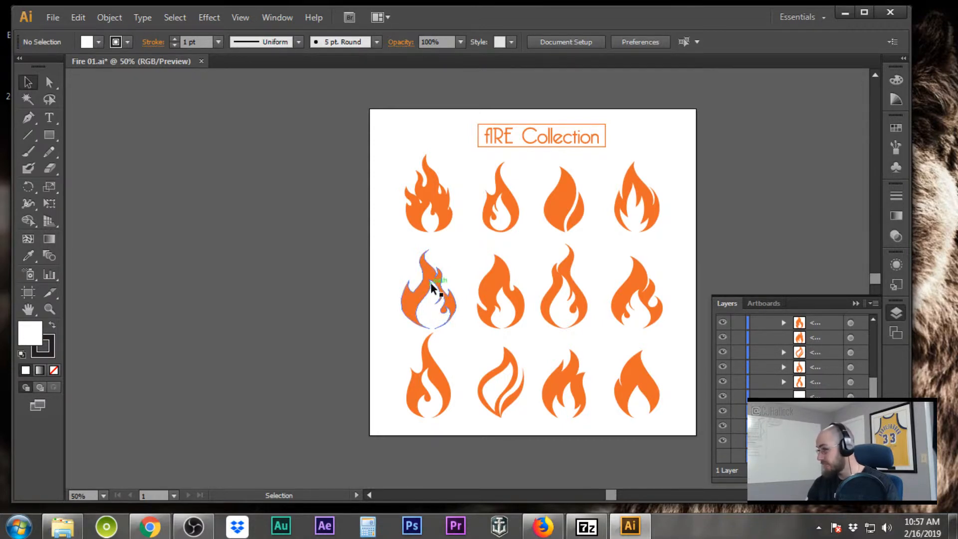
# Hide the top-row, third middle-row and lower flames, keeping the middle-left flame visible
pyautogui.click(723, 382)
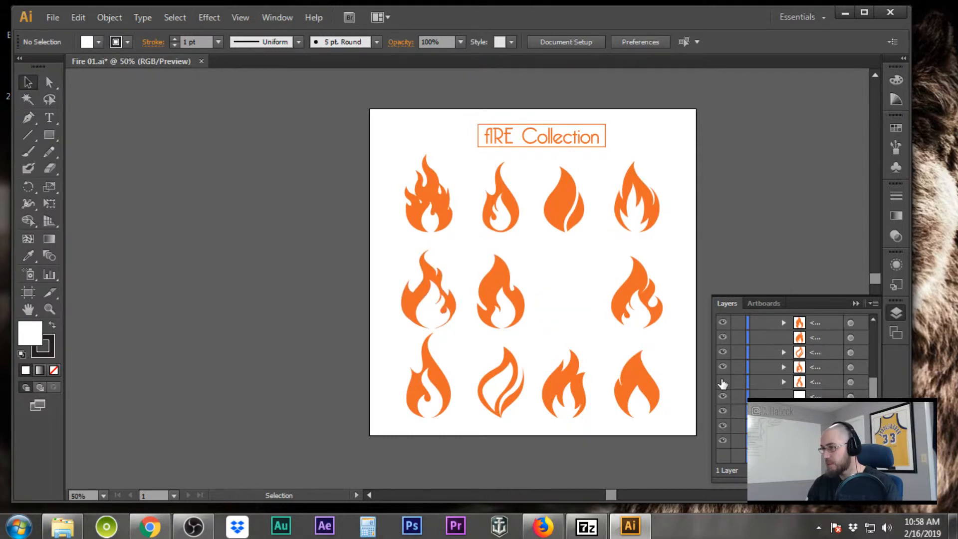
pyautogui.click(722, 382)
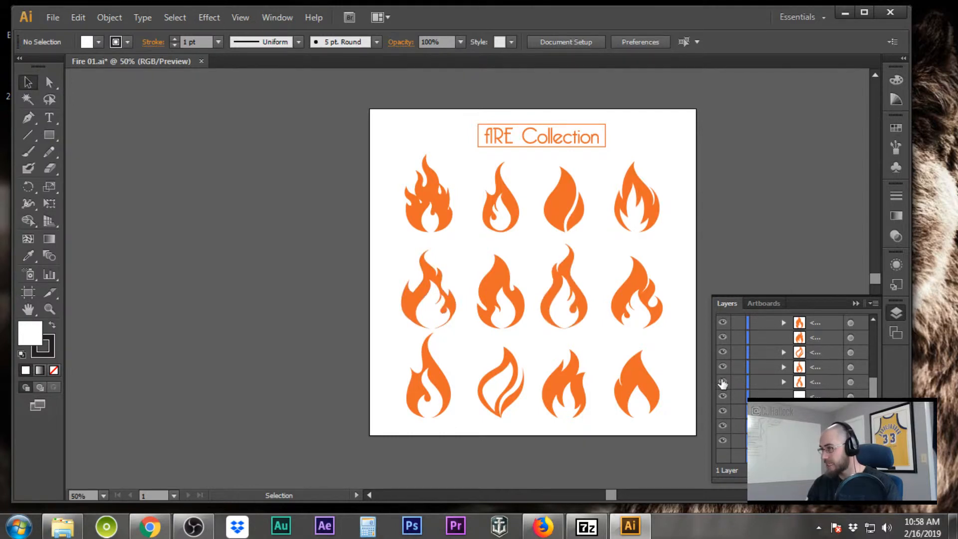
pyautogui.click(723, 411)
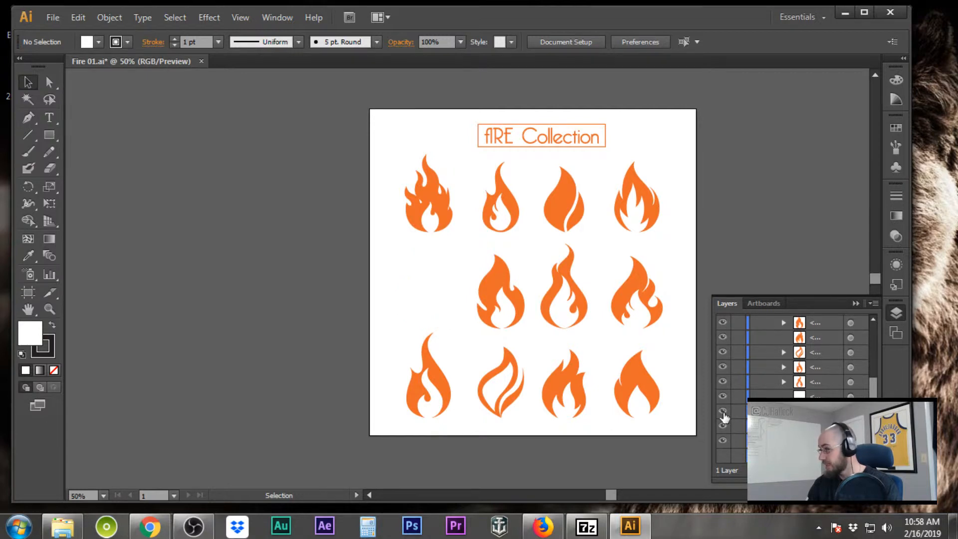
pyautogui.click(722, 412)
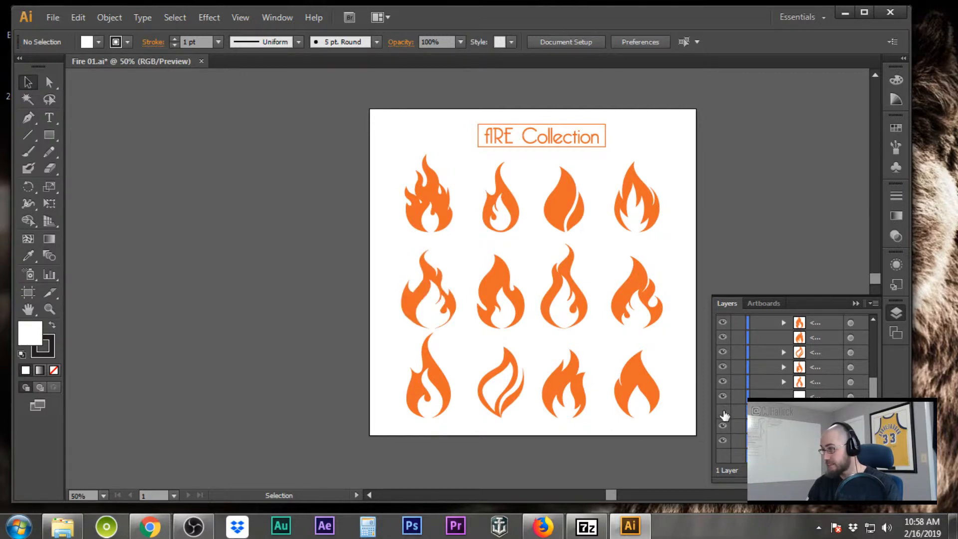
pyautogui.click(723, 411)
pyautogui.click(722, 411)
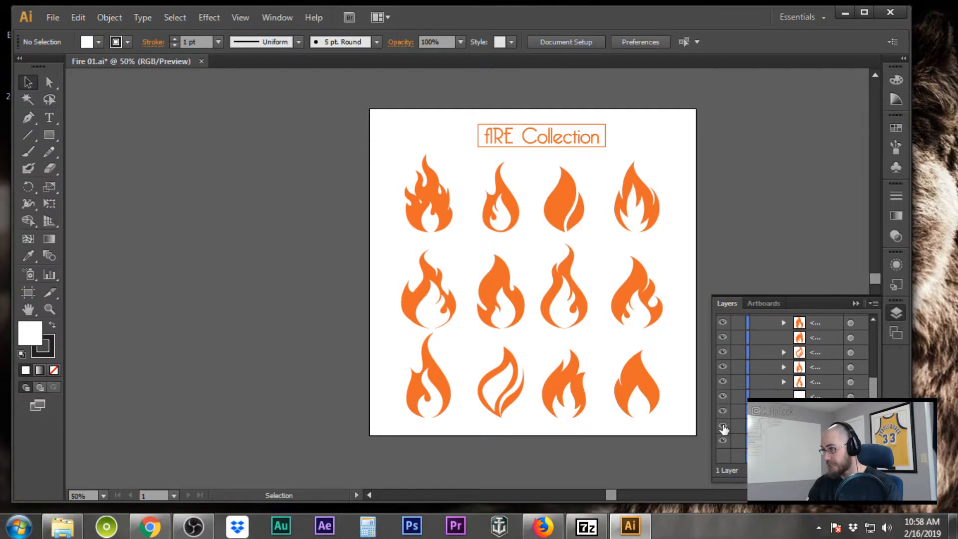
pyautogui.click(723, 425)
pyautogui.click(723, 440)
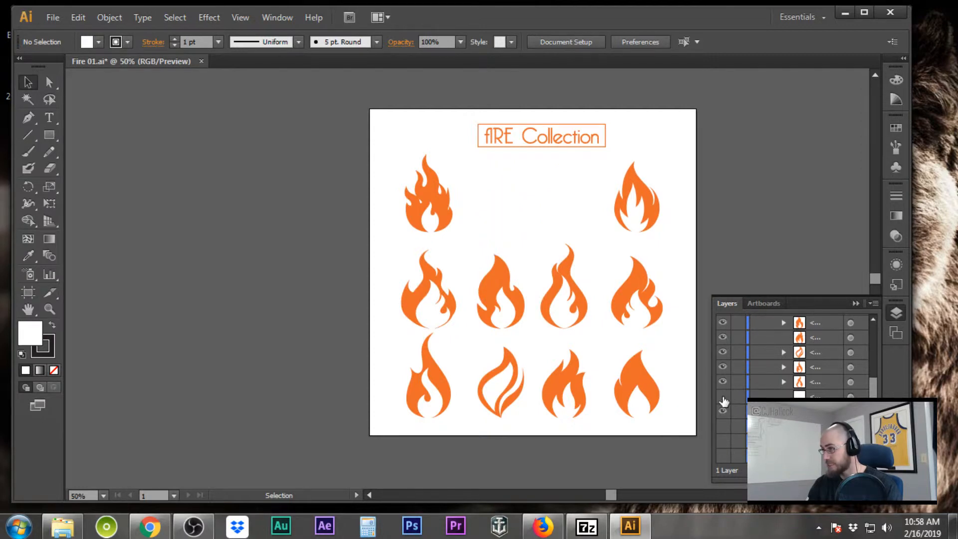
pyautogui.click(722, 382)
pyautogui.click(723, 367)
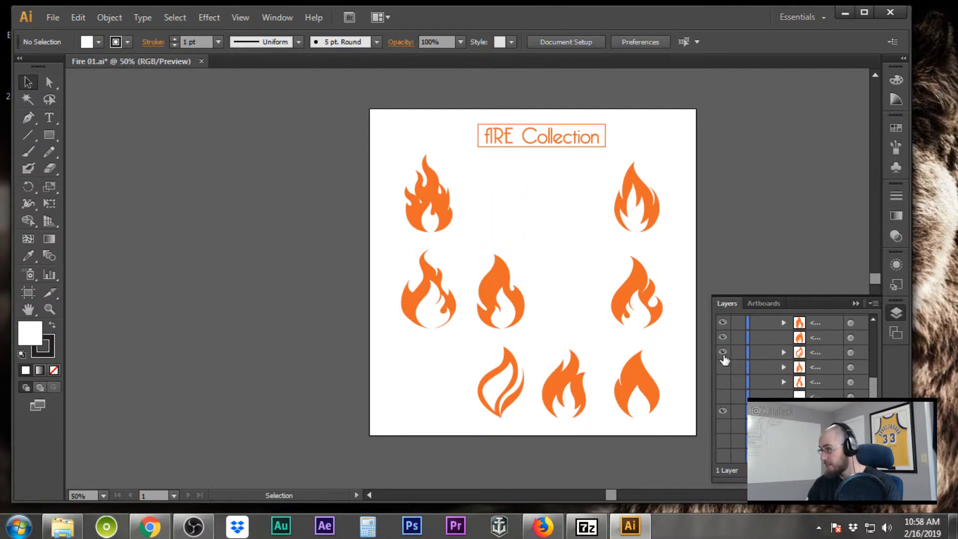
pyautogui.click(723, 352)
pyautogui.click(723, 337)
pyautogui.click(723, 322)
# Hide the remaining extra flames and the fIRE Collection title
pyautogui.scroll(3, 724, 359)
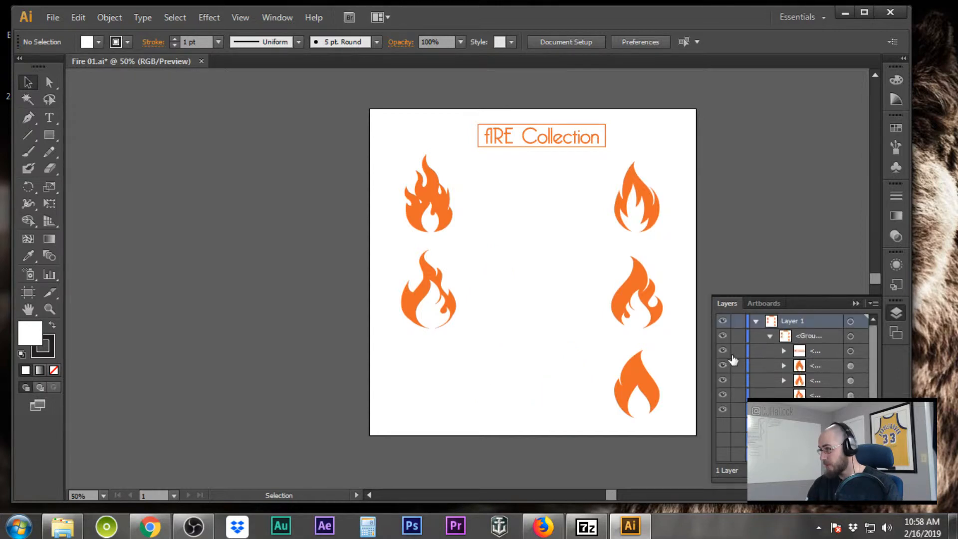
pyautogui.click(722, 410)
pyautogui.click(723, 396)
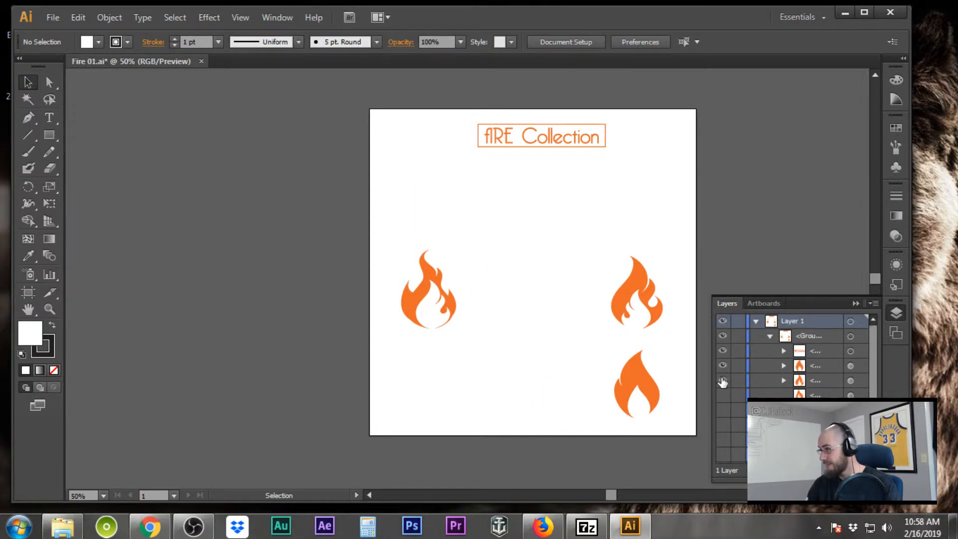
pyautogui.click(722, 381)
pyautogui.click(723, 365)
pyautogui.click(723, 351)
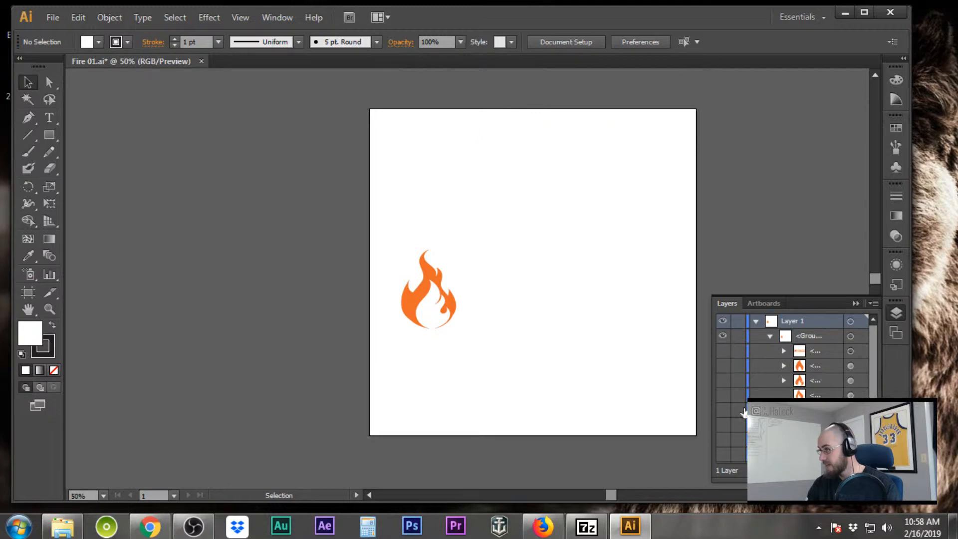
pyautogui.scroll(-3, 743, 412)
pyautogui.scroll(3, 793, 355)
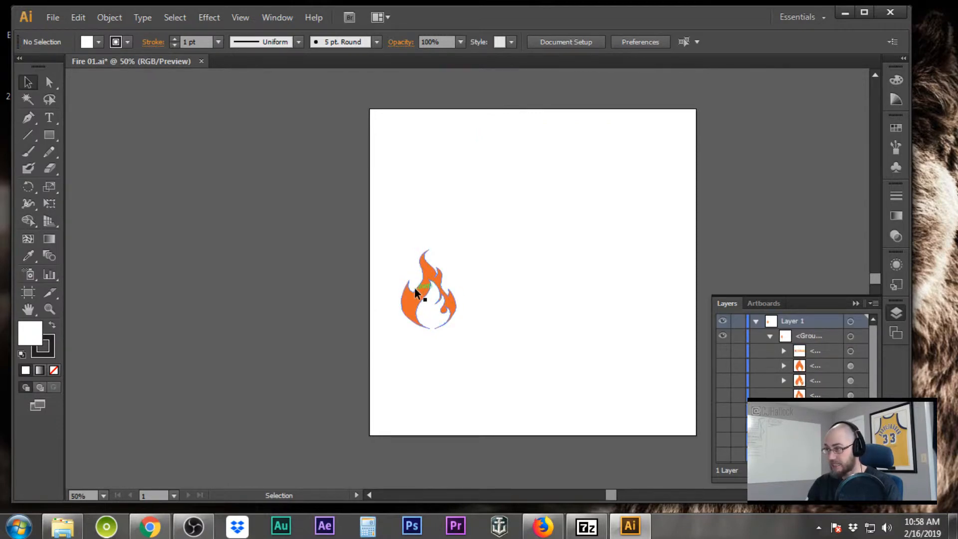
# Save the lone flame as Fire-Icon in Illustrator EPS format on the Desktop
pyautogui.click(59, 17)
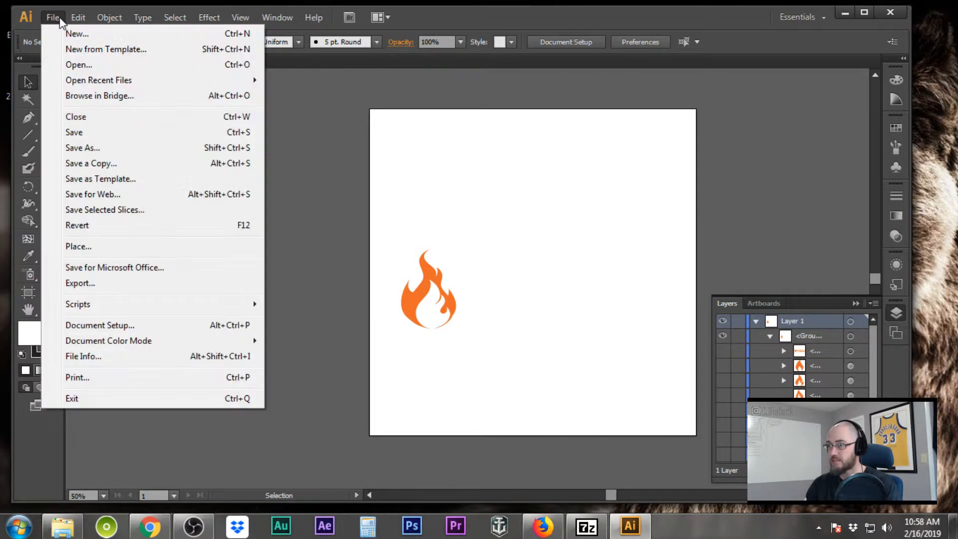
pyautogui.click(82, 148)
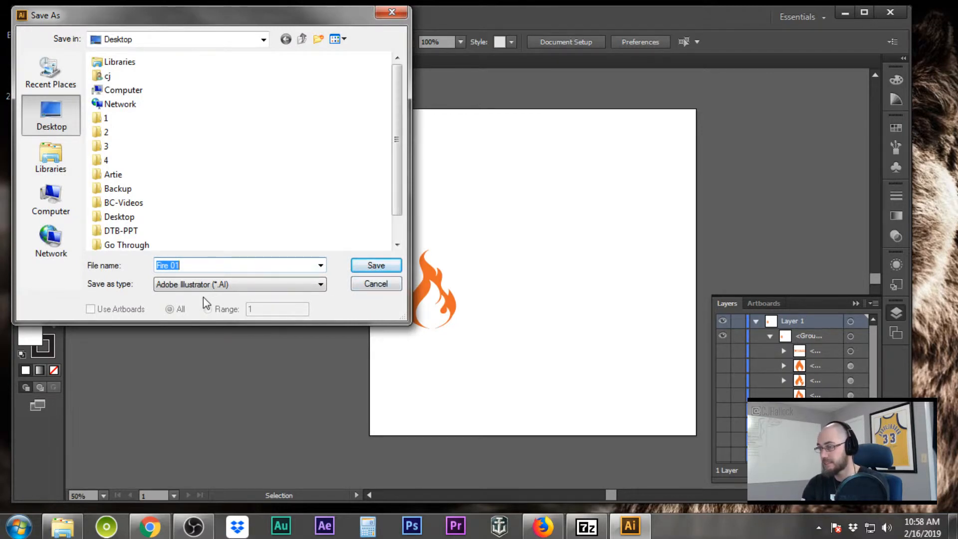
pyautogui.write('Fire')
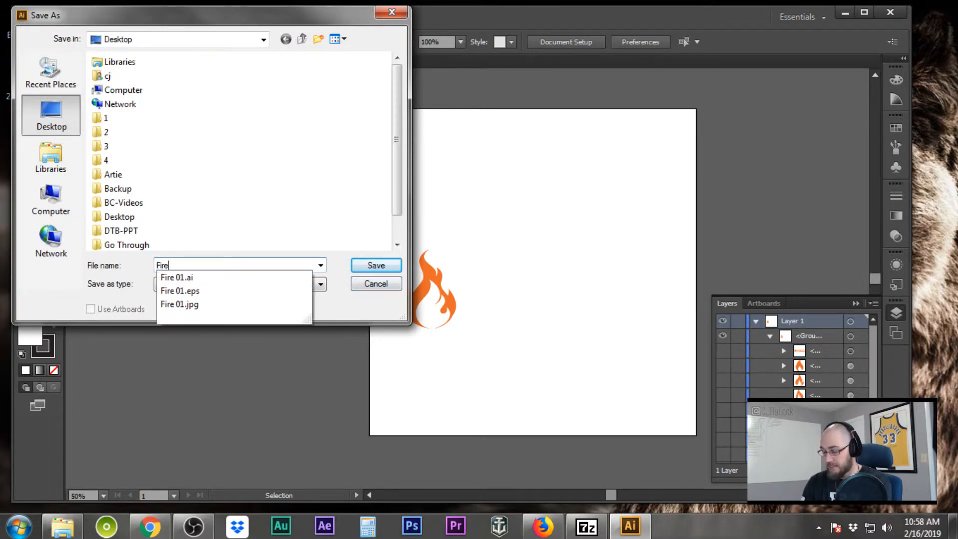
pyautogui.write('-Icon')
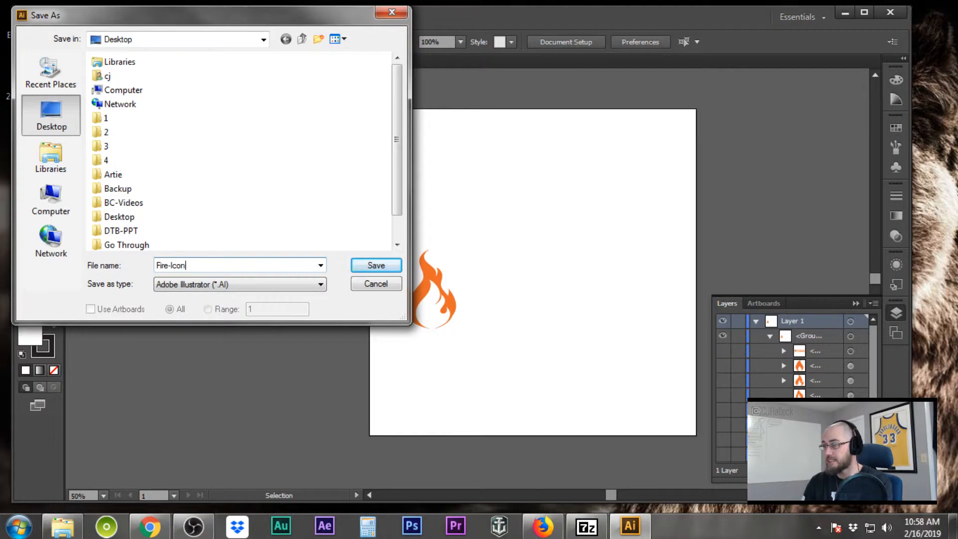
pyautogui.click(304, 284)
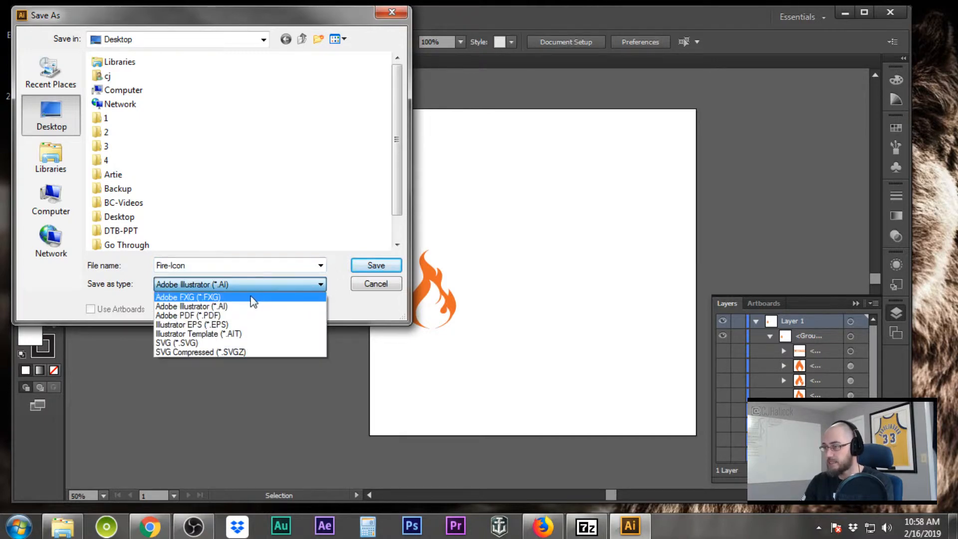
pyautogui.click(239, 325)
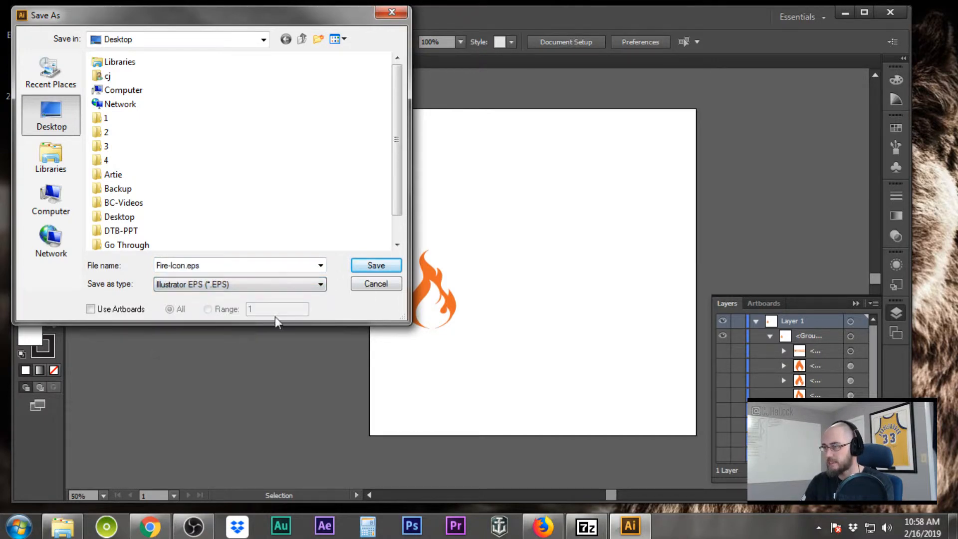
pyautogui.click(377, 266)
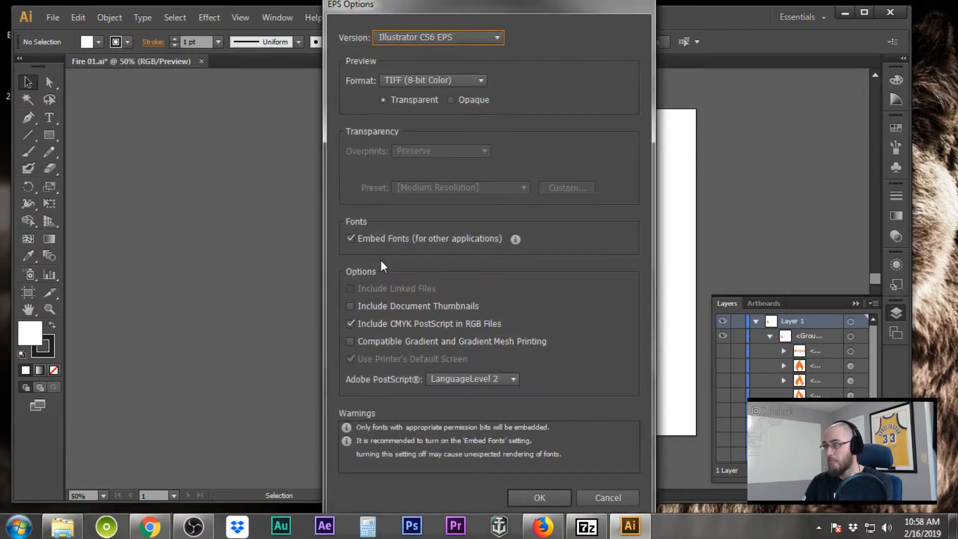
pyautogui.click(532, 497)
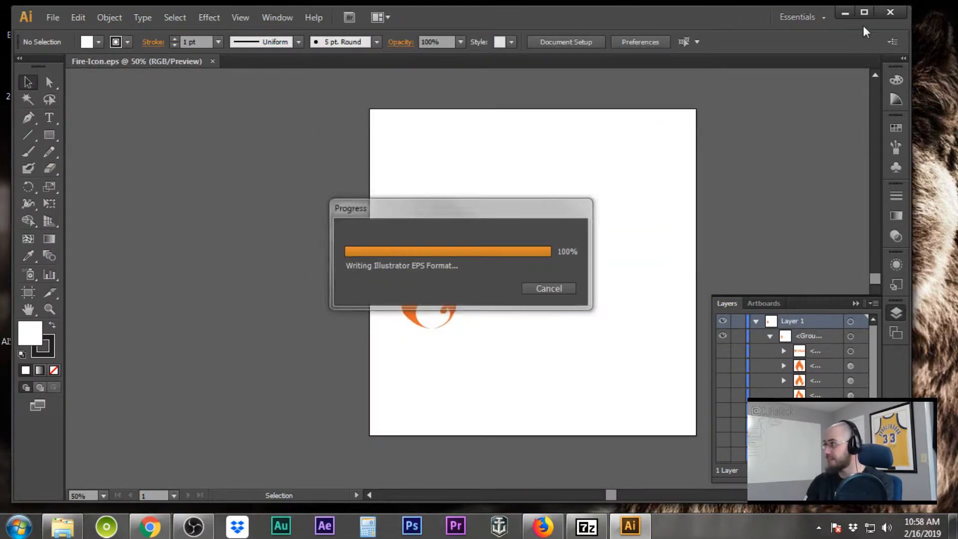
pyautogui.click(847, 16)
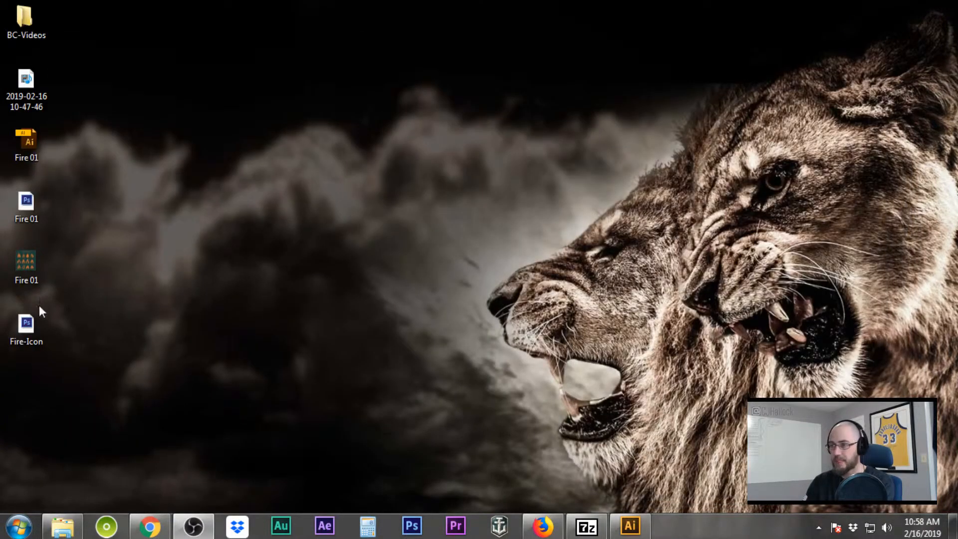
pyautogui.click(30, 327)
# Open Fire-Icon.eps in Photoshop, rasterized at 300 ppi, 30 inches wide, CMYK Color
pyautogui.doubleClick(30, 327)
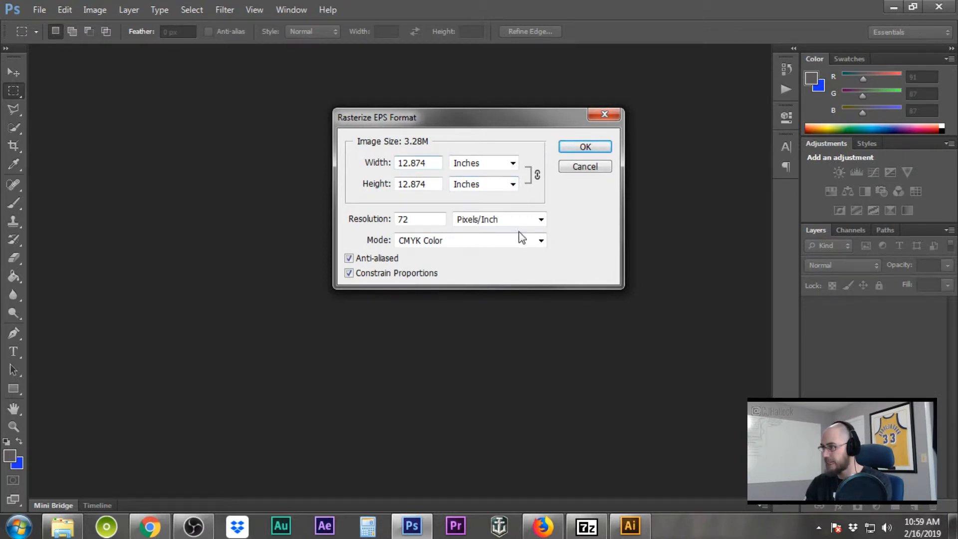
pyautogui.moveTo(436, 218); pyautogui.dragTo(383, 224)
pyautogui.write('300')
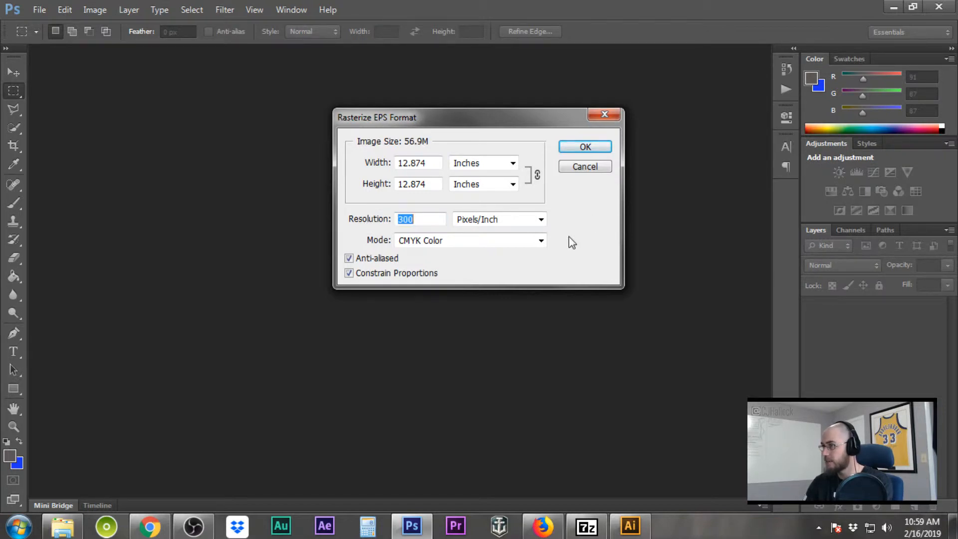
pyautogui.moveTo(424, 158); pyautogui.dragTo(381, 164)
pyautogui.write('30')
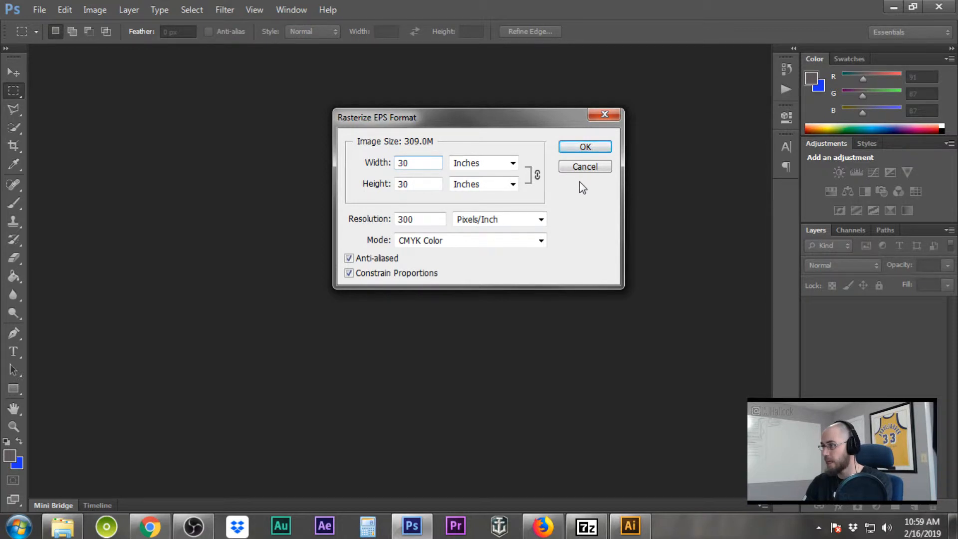
pyautogui.click(541, 240)
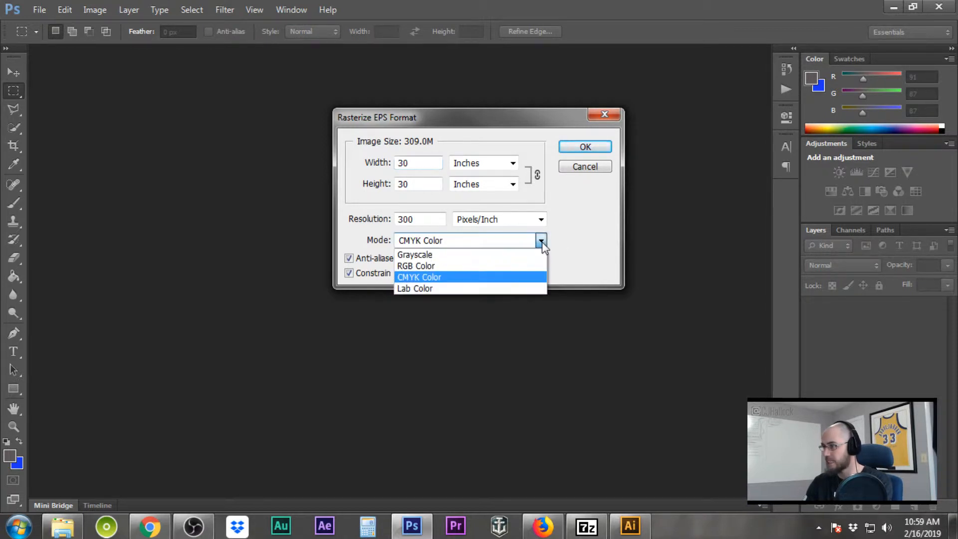
pyautogui.click(541, 241)
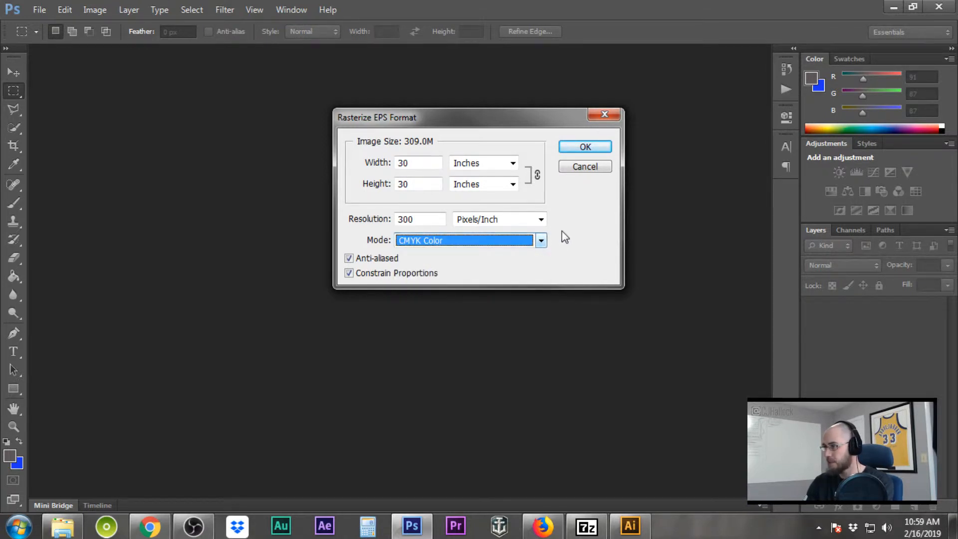
pyautogui.click(587, 147)
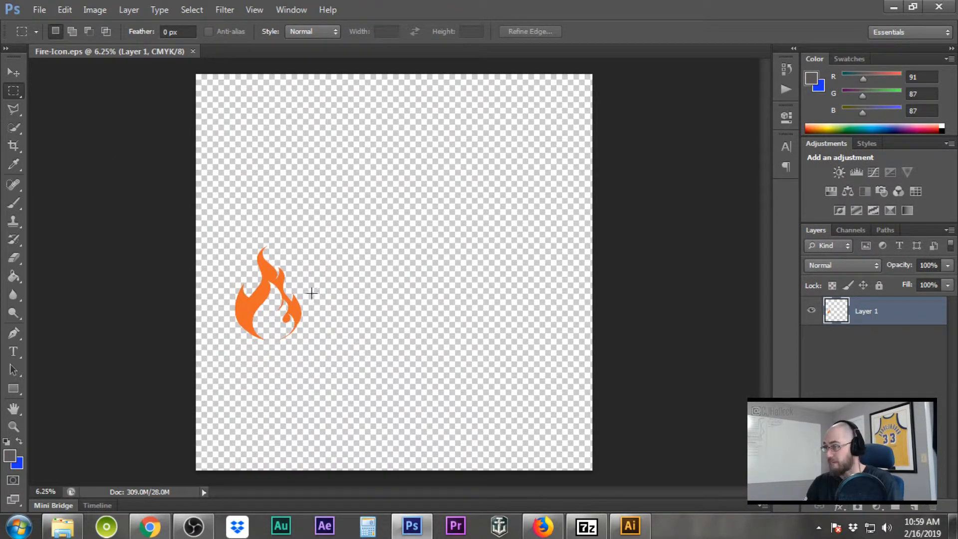
# Add a black Color Overlay layer style to Layer 1
pyautogui.doubleClick(925, 321)
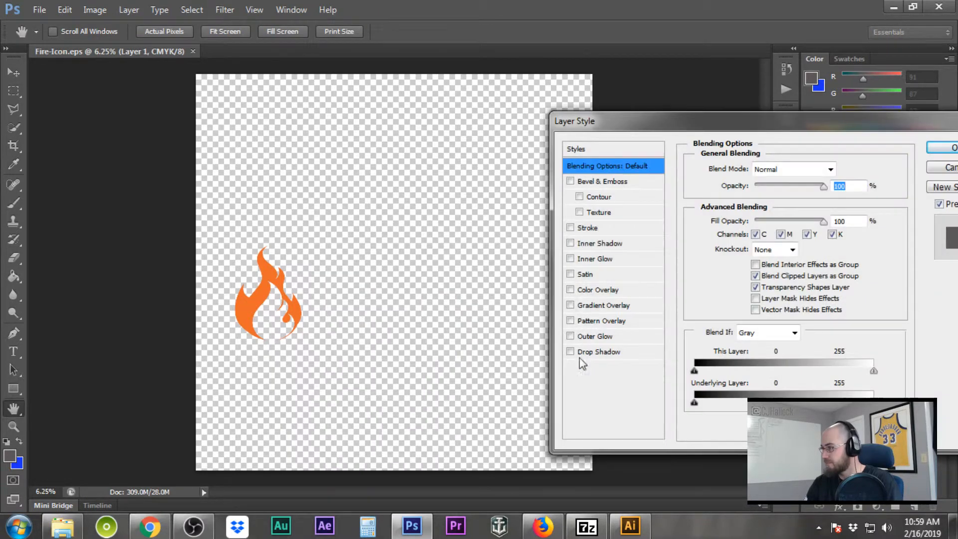
pyautogui.click(611, 290)
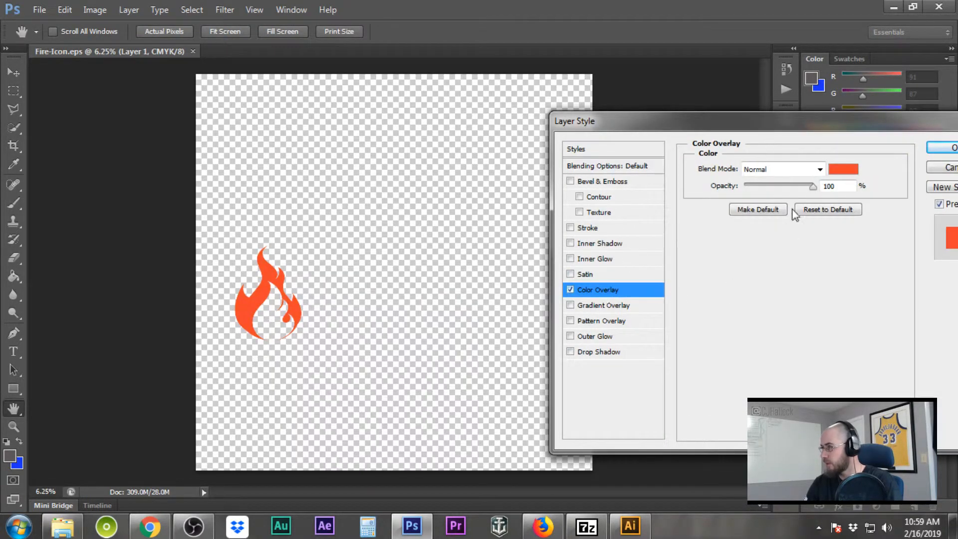
pyautogui.click(843, 168)
pyautogui.moveTo(645, 294); pyautogui.dragTo(495, 499)
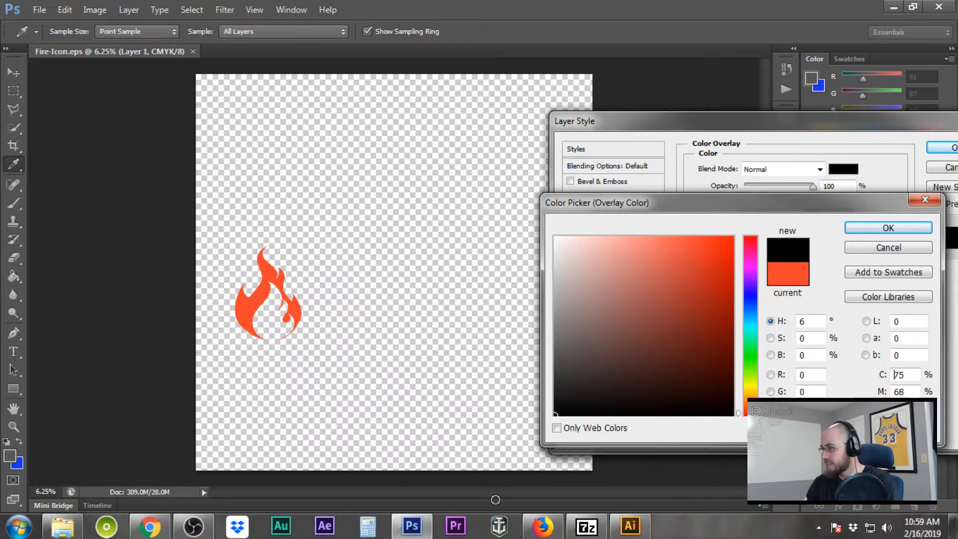
pyautogui.click(889, 228)
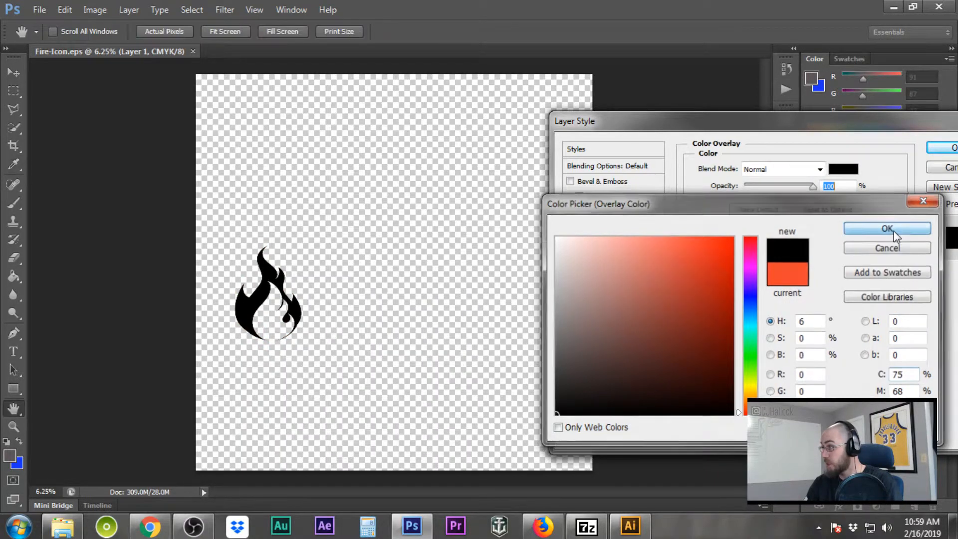
pyautogui.click(940, 148)
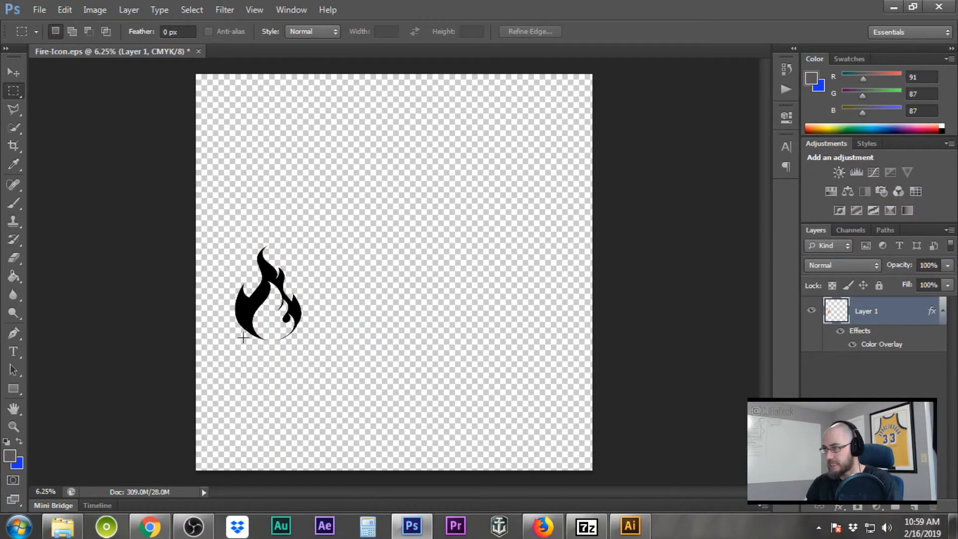
# Restore the Photoshop window and look for the browser with the logo design
pyautogui.scroll(10, 243, 339)
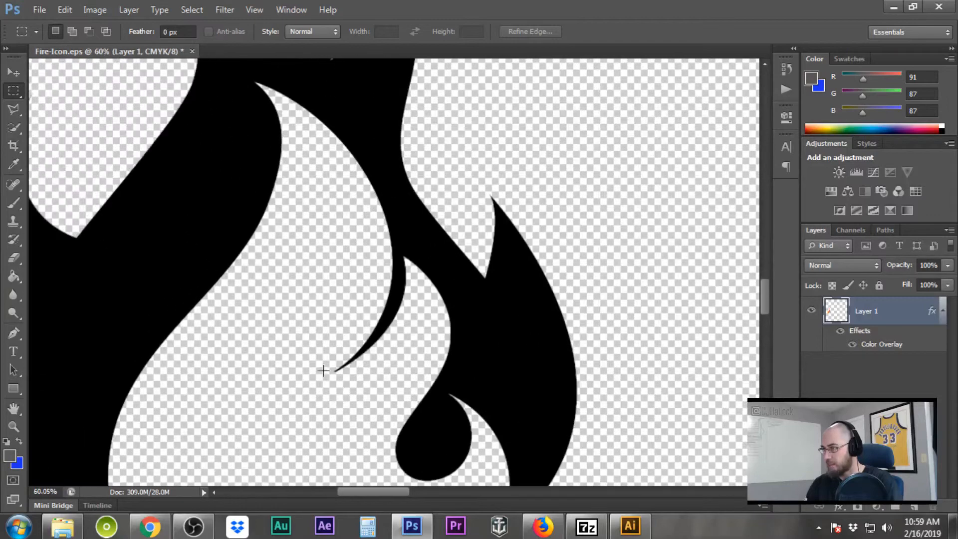
pyautogui.scroll(3, 398, 265)
pyautogui.scroll(1, 510, 254)
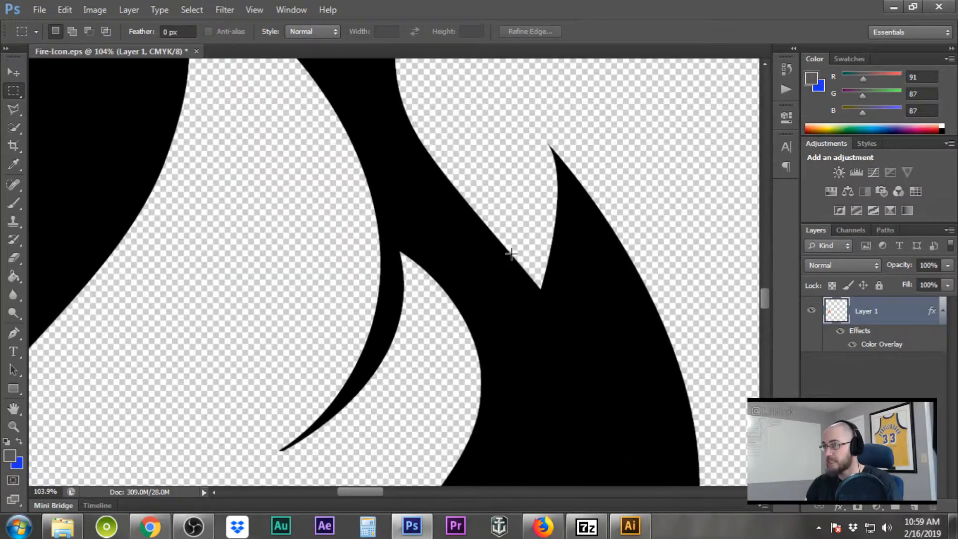
pyautogui.scroll(-10, 386, 389)
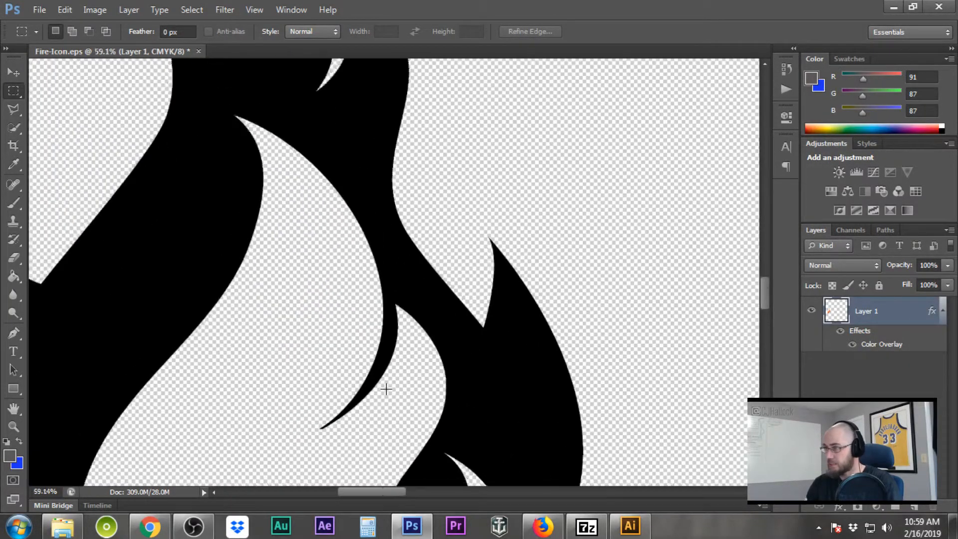
pyautogui.scroll(-2, 386, 390)
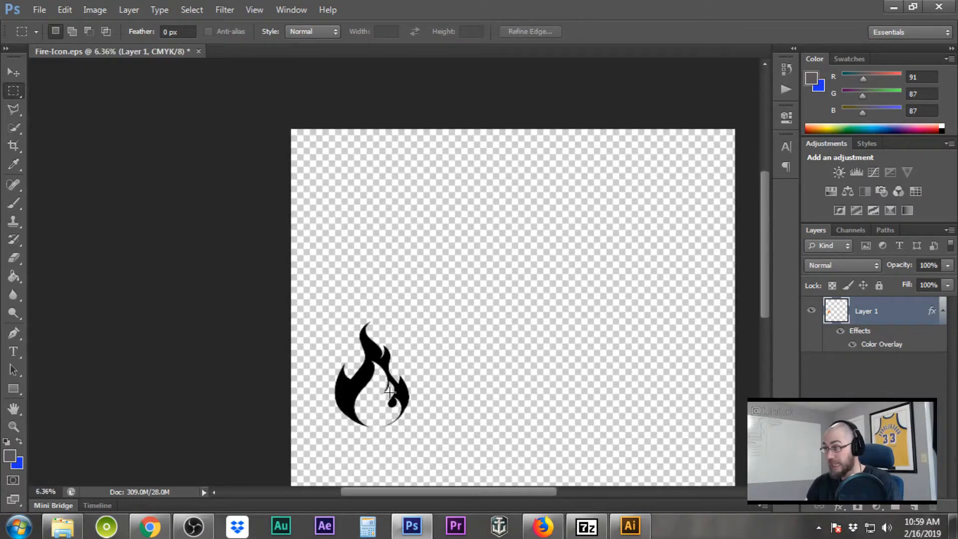
pyautogui.moveTo(577, 5); pyautogui.dragTo(562, 46)
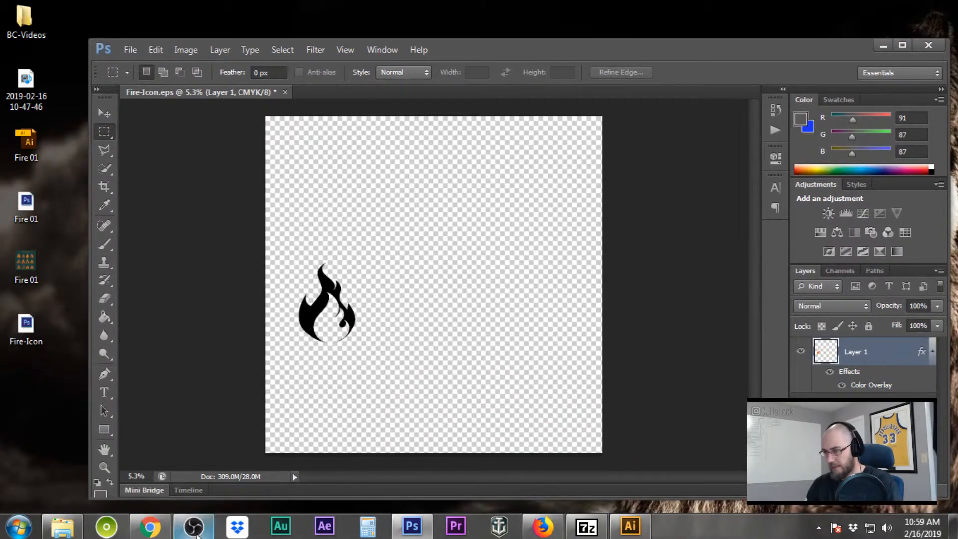
pyautogui.click(160, 532)
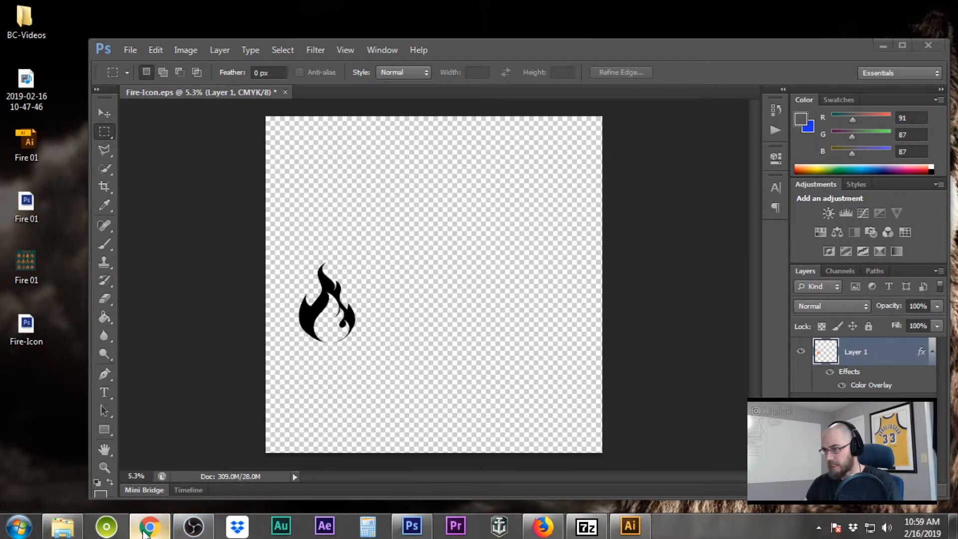
pyautogui.moveTo(148, 532)
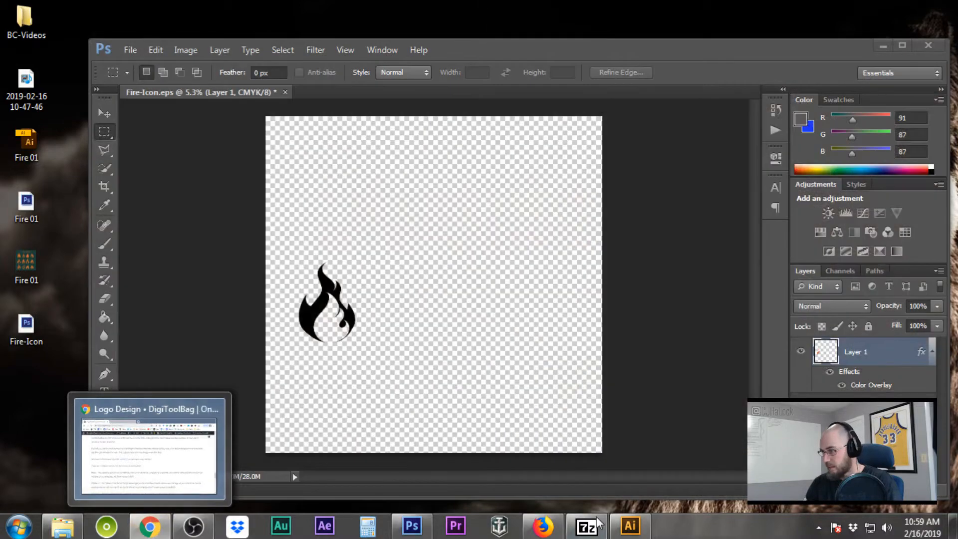
pyautogui.click(542, 528)
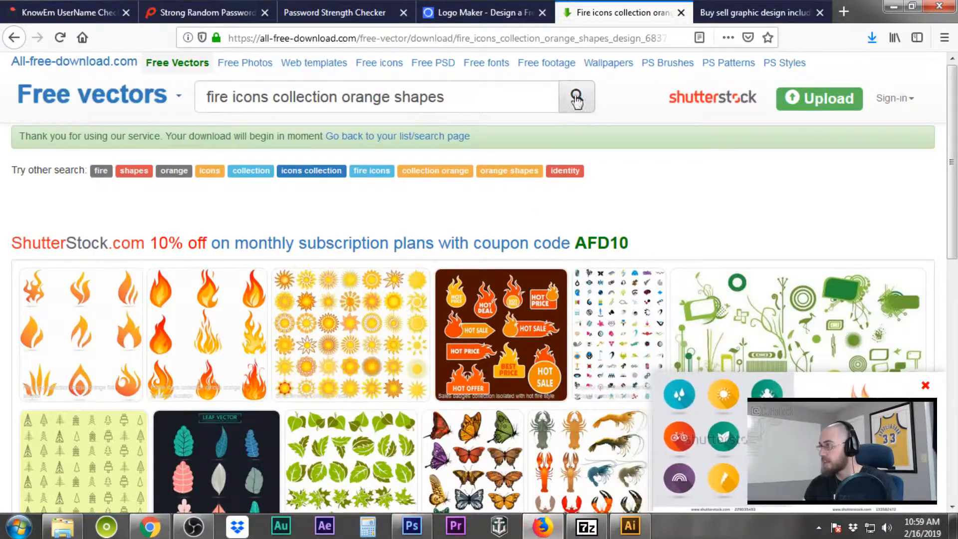
pyautogui.click(482, 10)
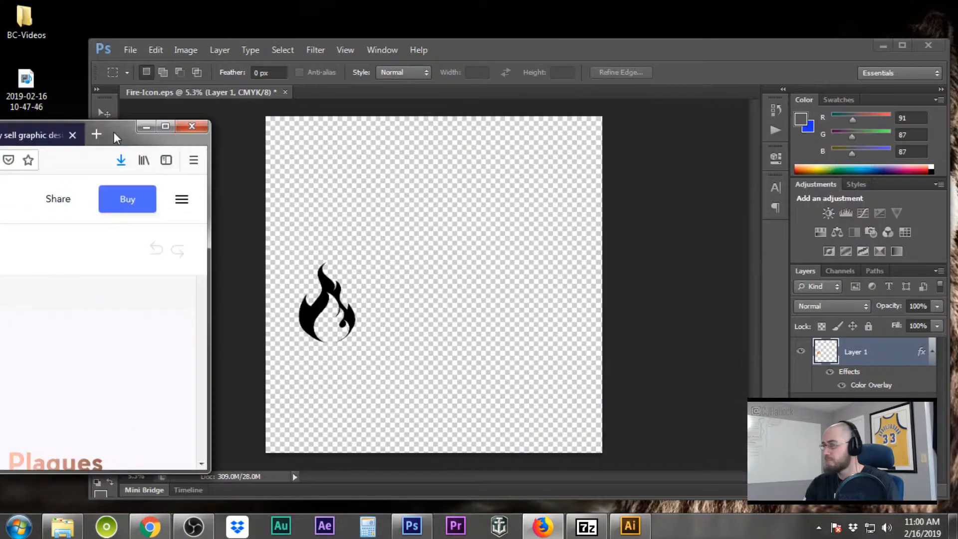
pyautogui.click(893, 6)
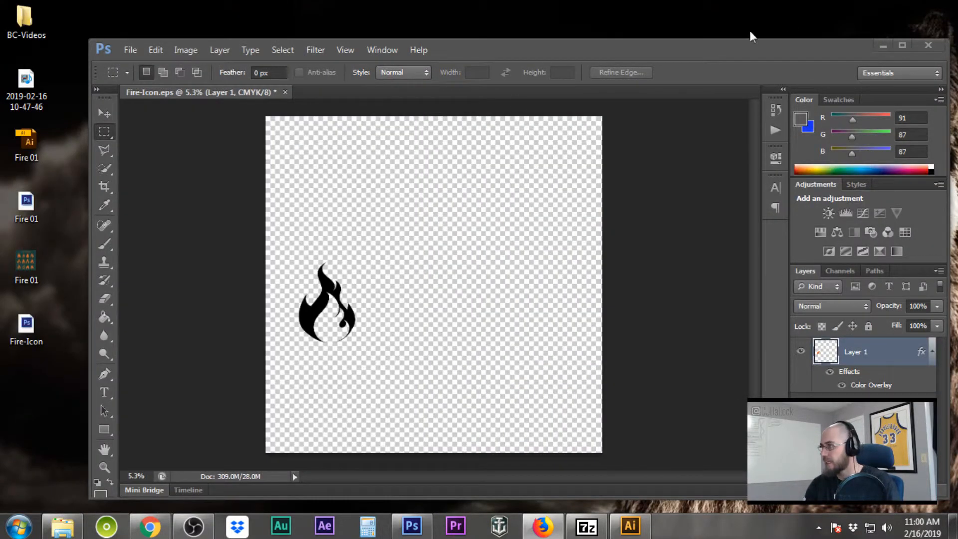
pyautogui.doubleClick(754, 50)
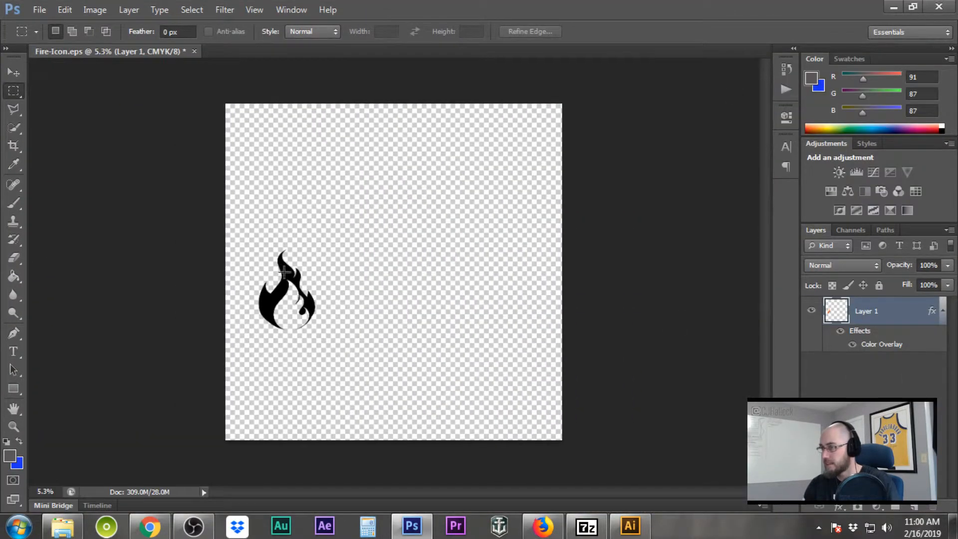
# Crop the top and bottom of the canvas to a wide banner strip around the flame
pyautogui.click(14, 145)
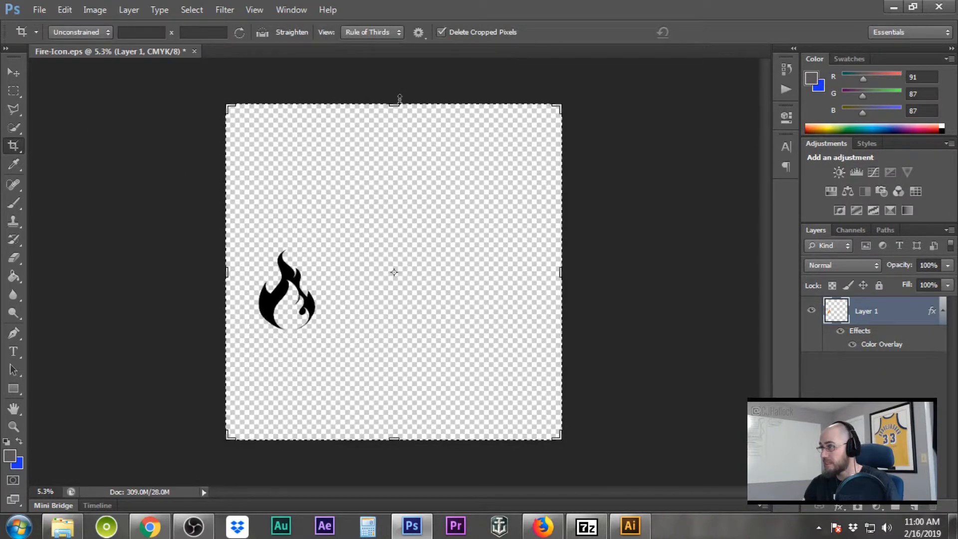
pyautogui.moveTo(399, 99); pyautogui.dragTo(395, 174)
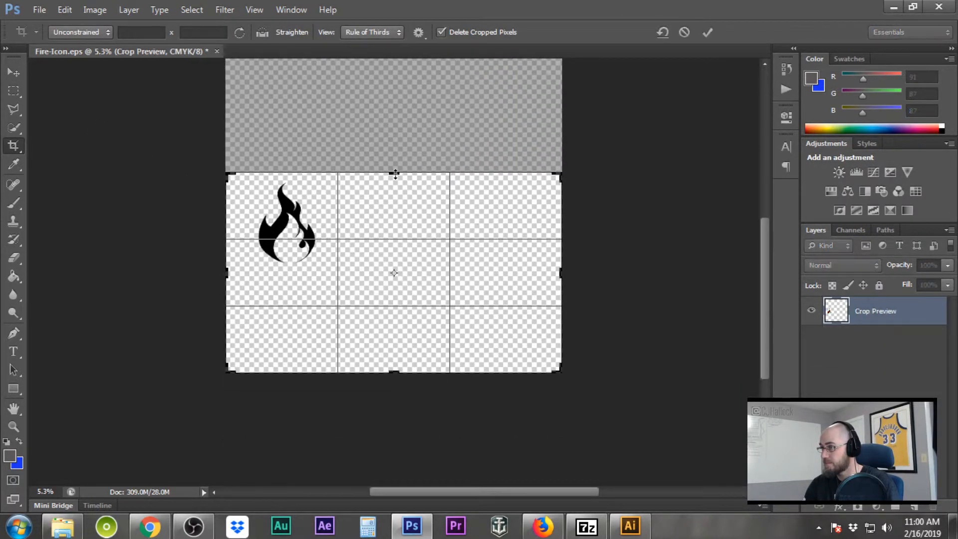
pyautogui.moveTo(393, 372); pyautogui.dragTo(389, 318)
pyautogui.rightClick(425, 268)
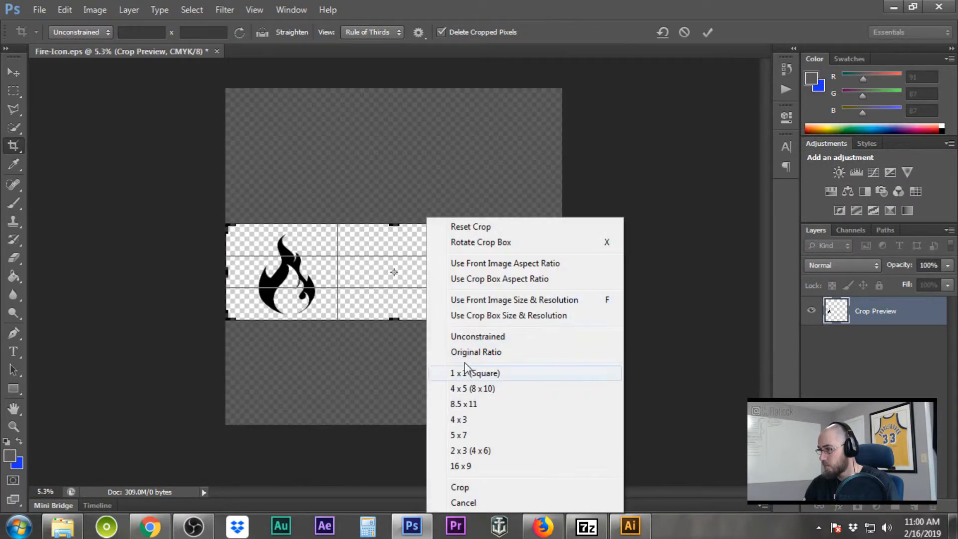
pyautogui.click(480, 488)
# Add a vertical guide and a horizontal guide, both at 50%
pyautogui.click(254, 9)
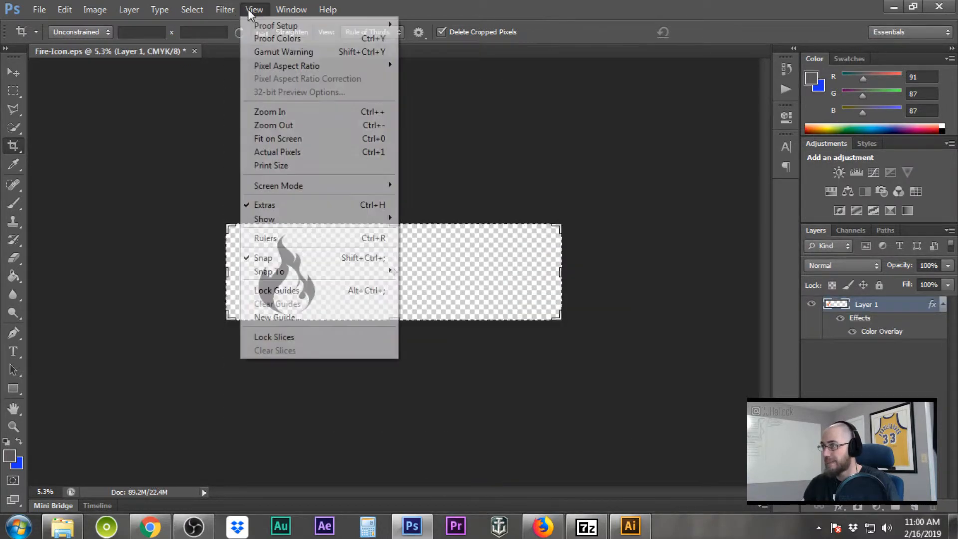
pyautogui.click(321, 320)
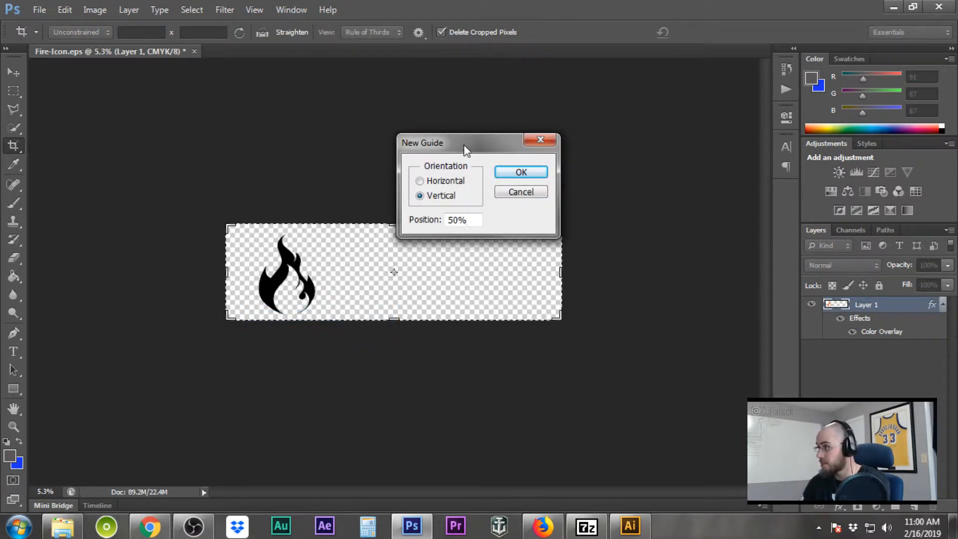
pyautogui.click(529, 173)
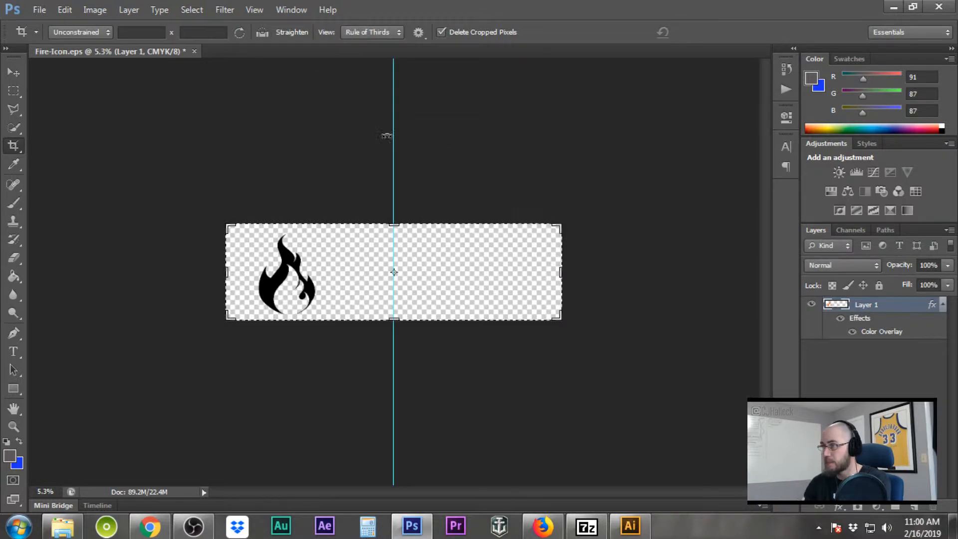
pyautogui.click(254, 9)
pyautogui.click(280, 317)
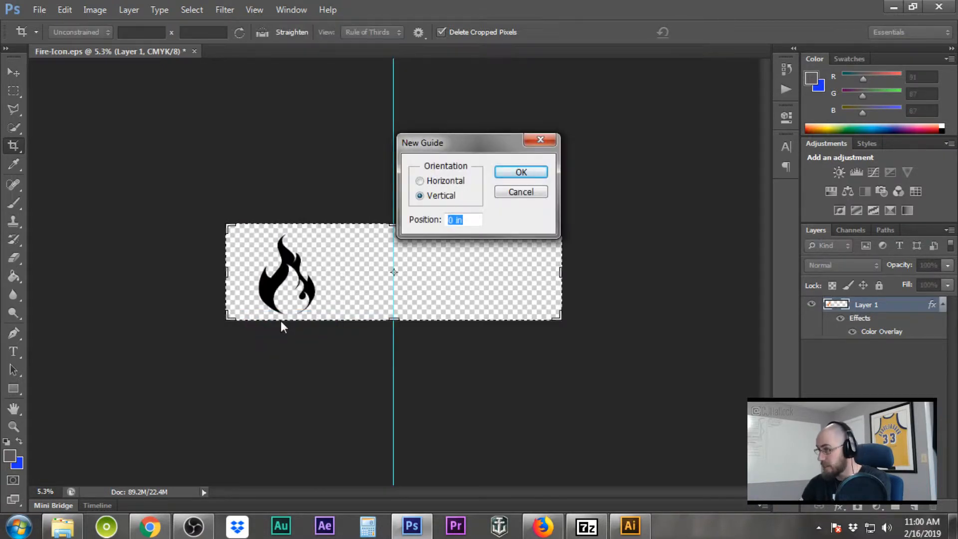
pyautogui.write('5')
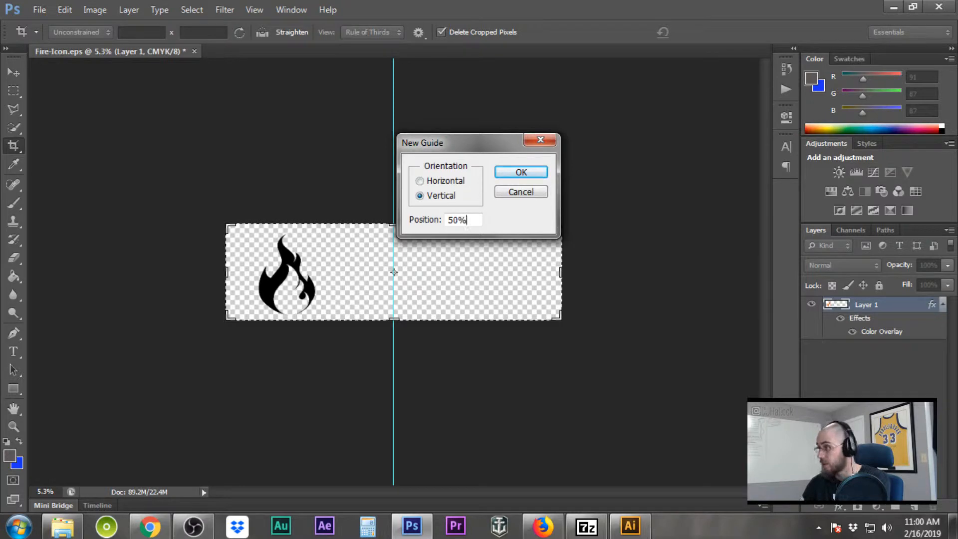
pyautogui.write('0%')
pyautogui.click(420, 181)
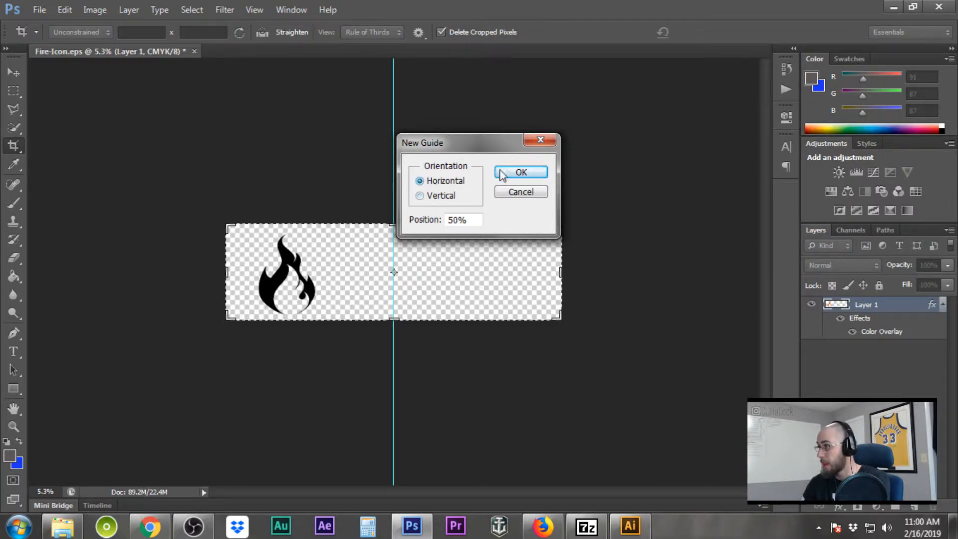
pyautogui.click(506, 172)
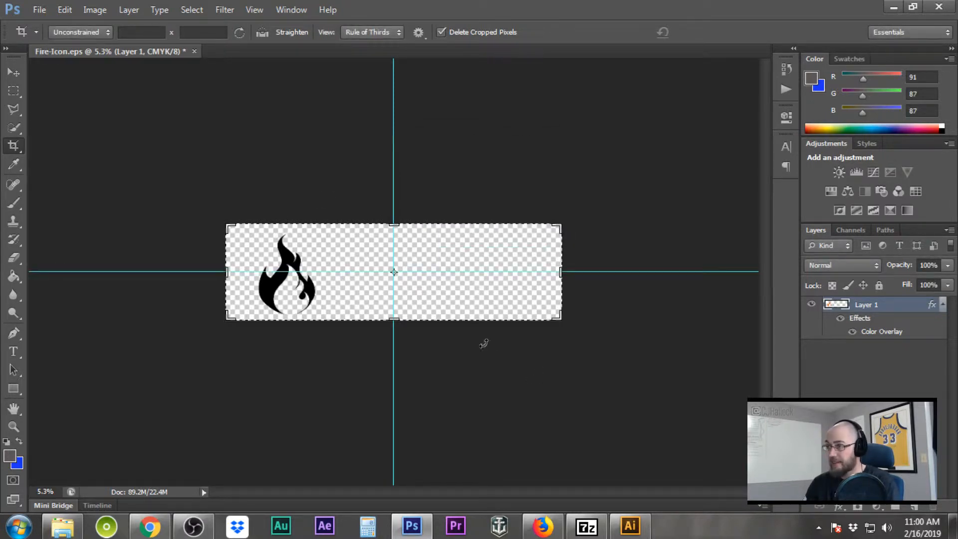
pyautogui.click(14, 73)
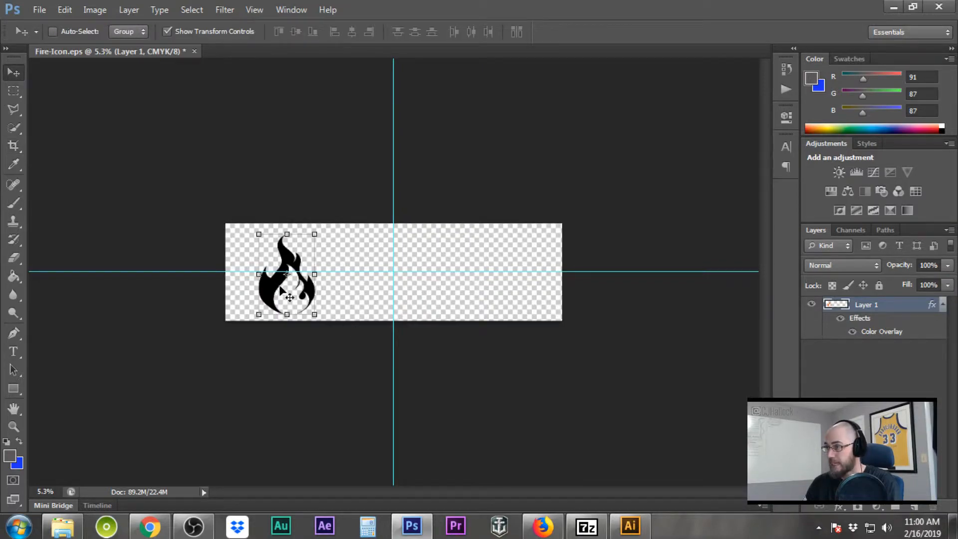
# Drag the flame onto the horizontal 50% guide, zooming in to check its edge
pyautogui.moveTo(293, 288); pyautogui.dragTo(285, 285)
pyautogui.scroll(5, 285, 282)
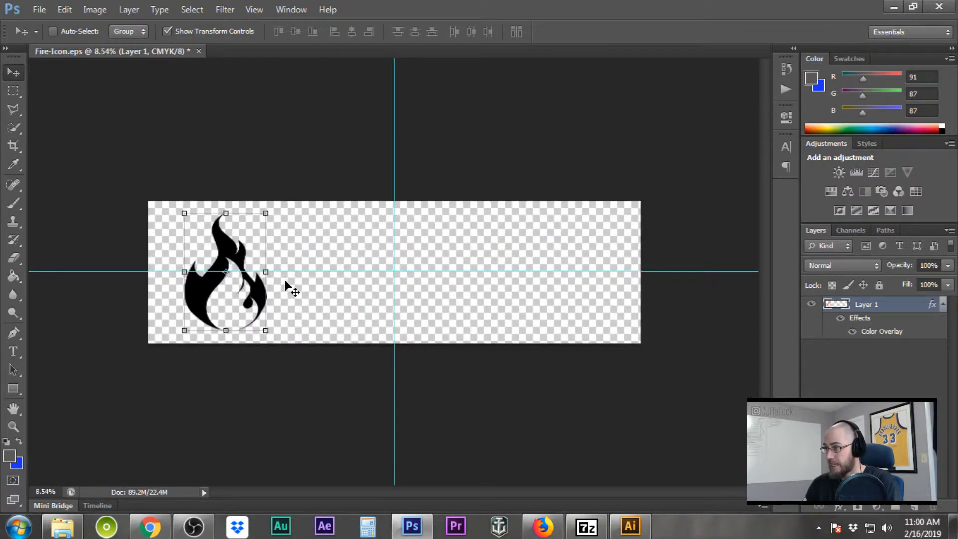
pyautogui.scroll(10, 286, 282)
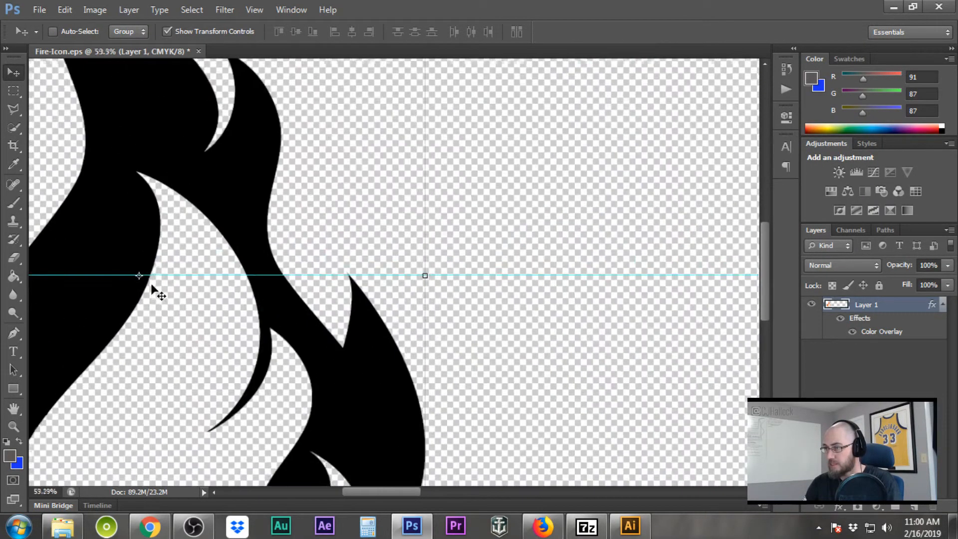
pyautogui.scroll(15, 152, 285)
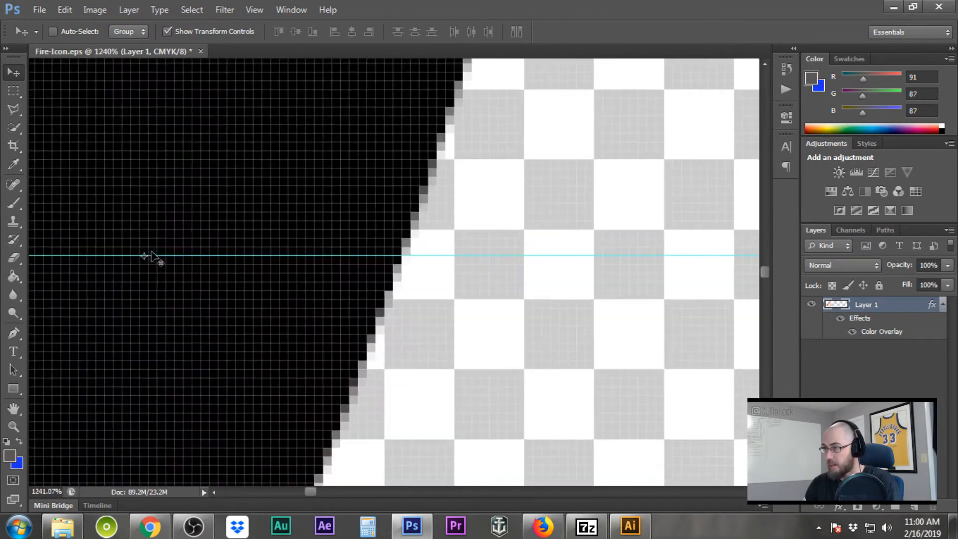
pyautogui.scroll(5, 149, 257)
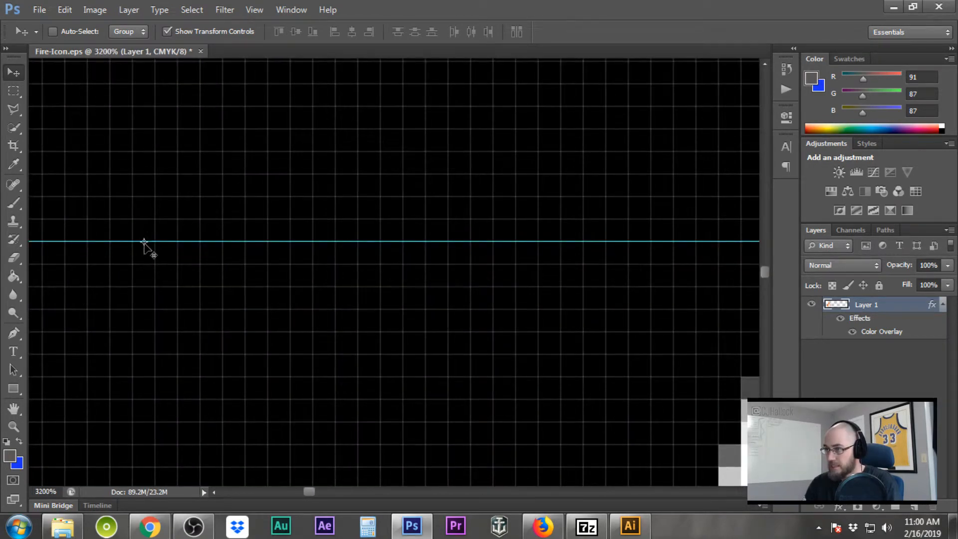
pyautogui.scroll(-12, 144, 244)
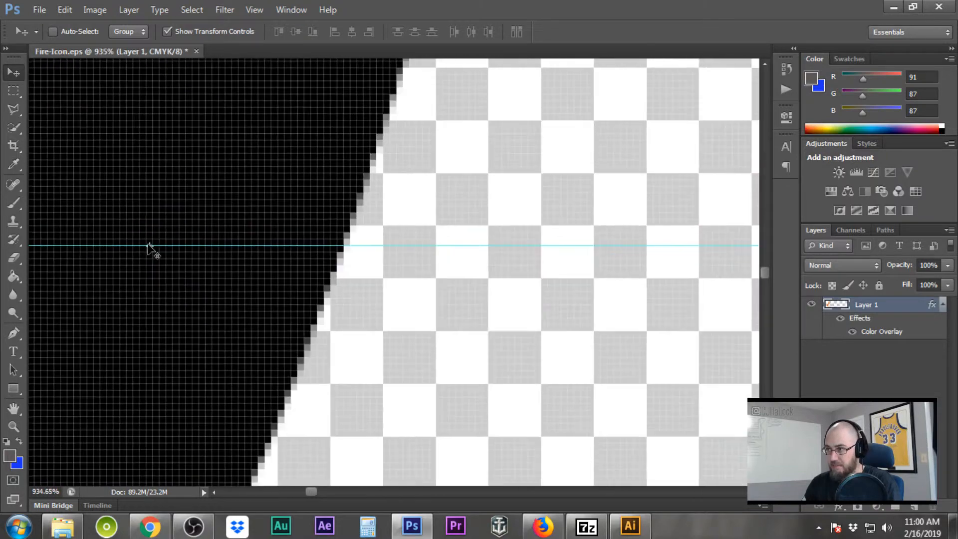
pyautogui.scroll(-12, 149, 248)
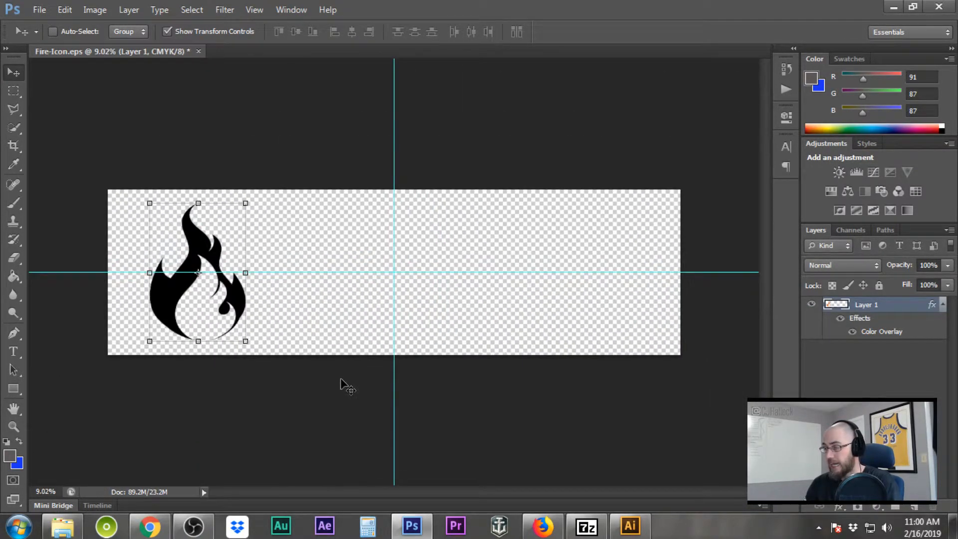
pyautogui.click(14, 351)
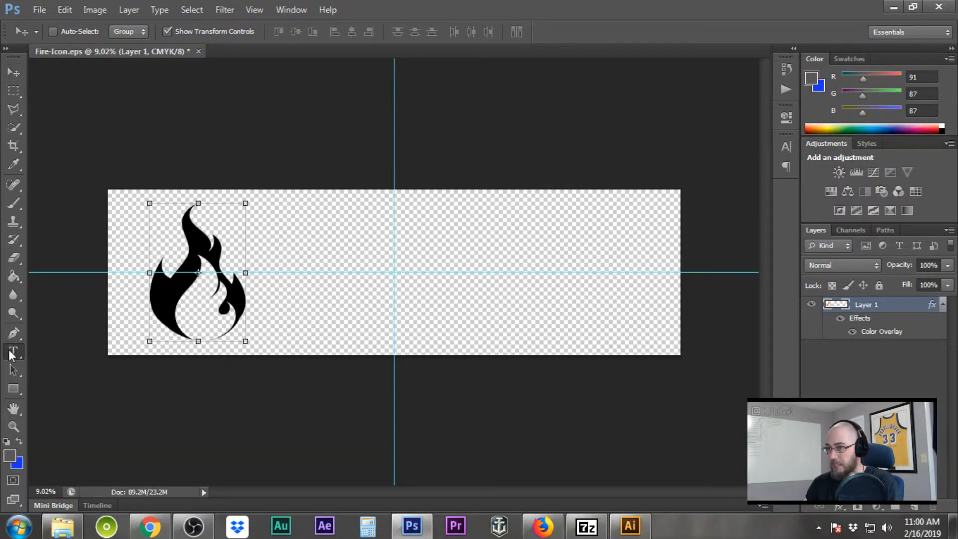
# Create a 'Pyro Plaques' text layer, left-aligned at 60 pt
pyautogui.click(316, 248)
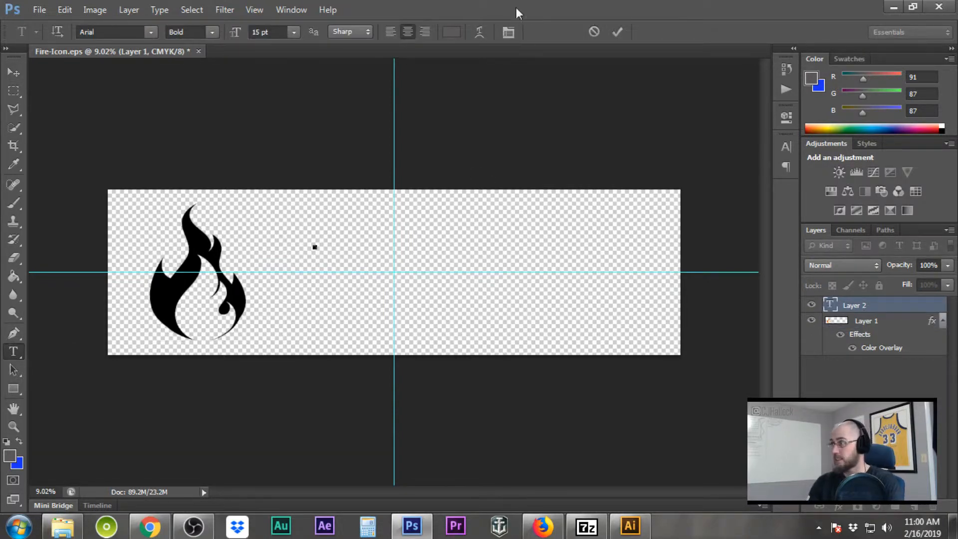
pyautogui.moveTo(515, 9)
pyautogui.mouseDown()
pyautogui.moveTo(433, 285)
pyautogui.moveTo(516, 1)
pyautogui.mouseUp()
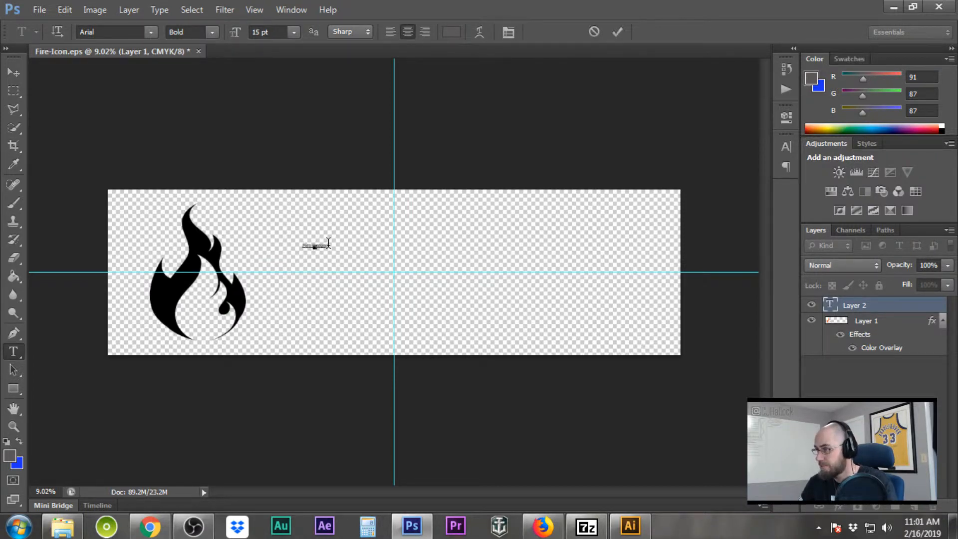
pyautogui.moveTo(327, 244); pyautogui.dragTo(249, 241)
pyautogui.click(390, 32)
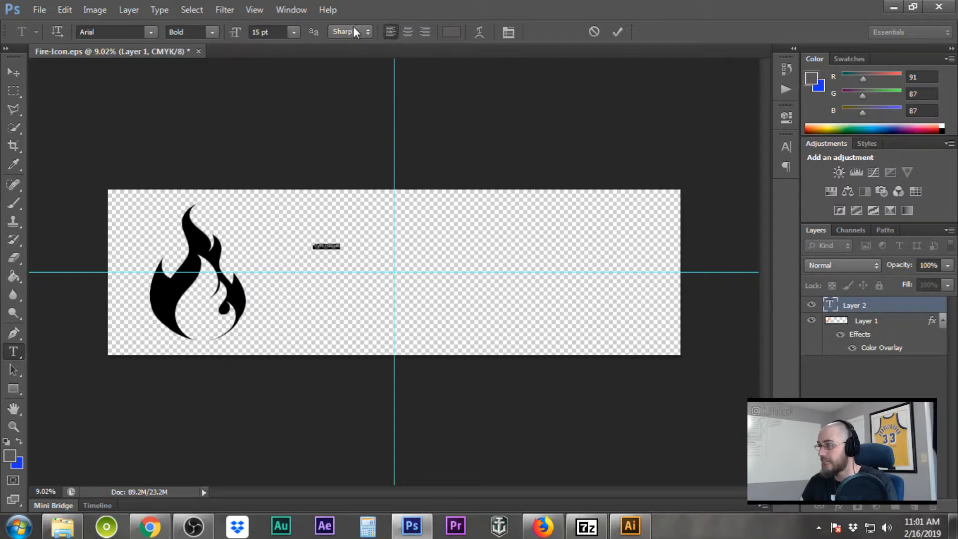
pyautogui.click(293, 32)
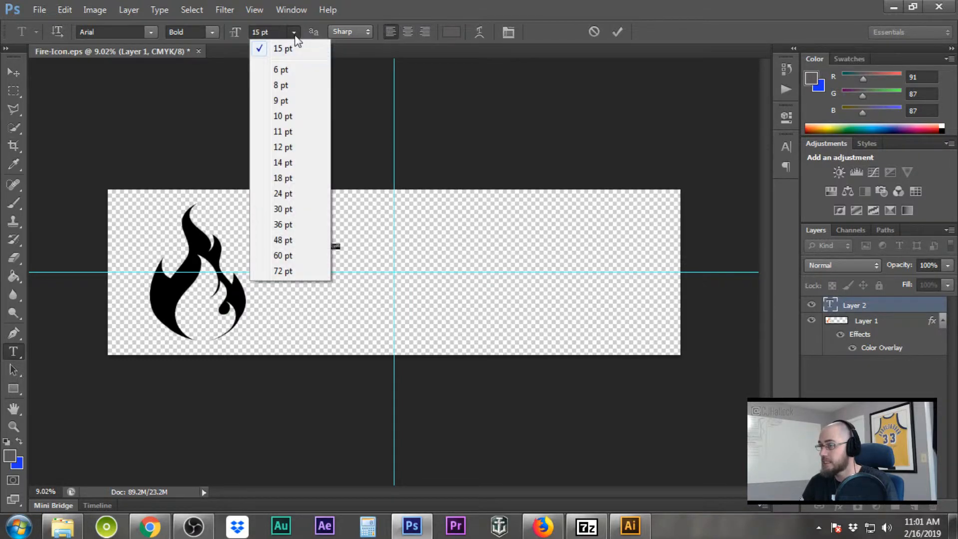
pyautogui.click(280, 254)
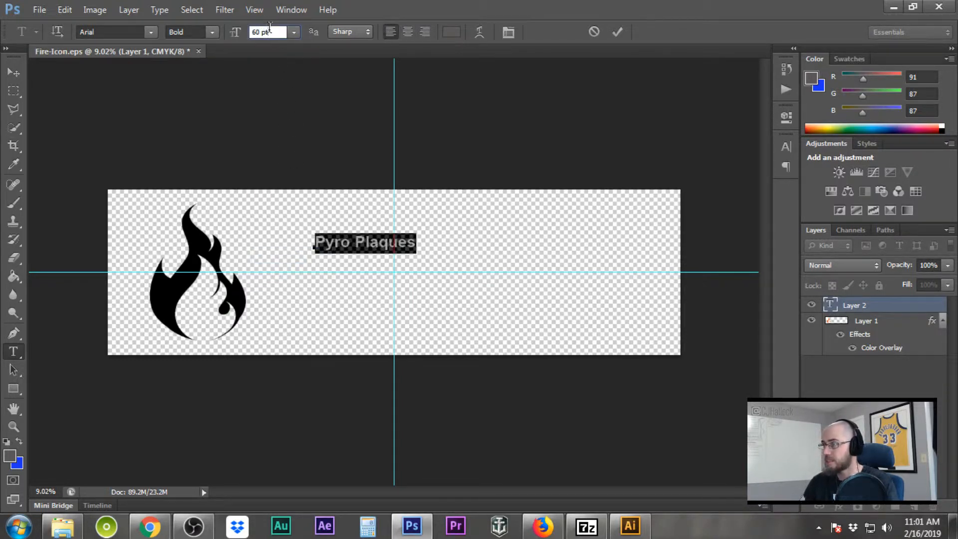
# Move the 'Pyro Plaques' title down and left beside the flame
pyautogui.scroll(20, 269, 27)
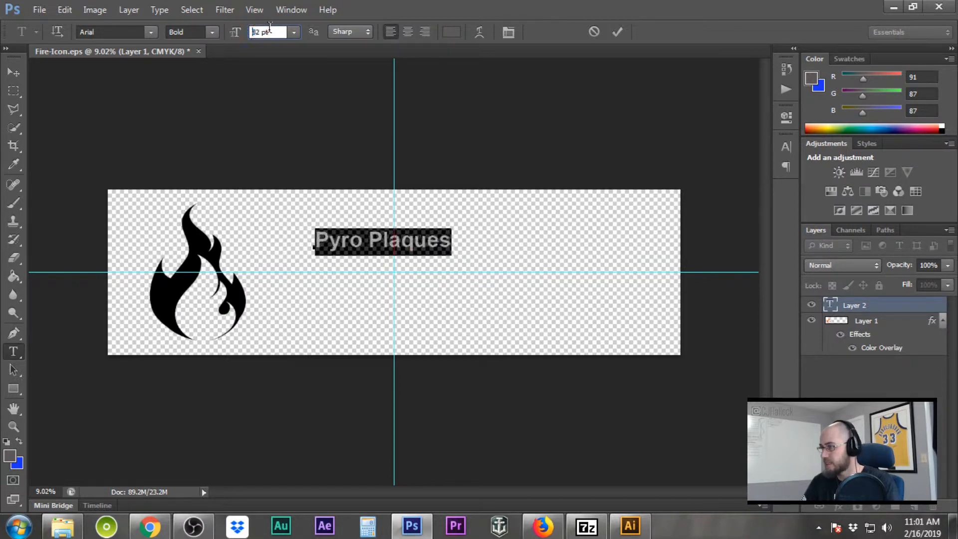
pyautogui.scroll(20, 270, 28)
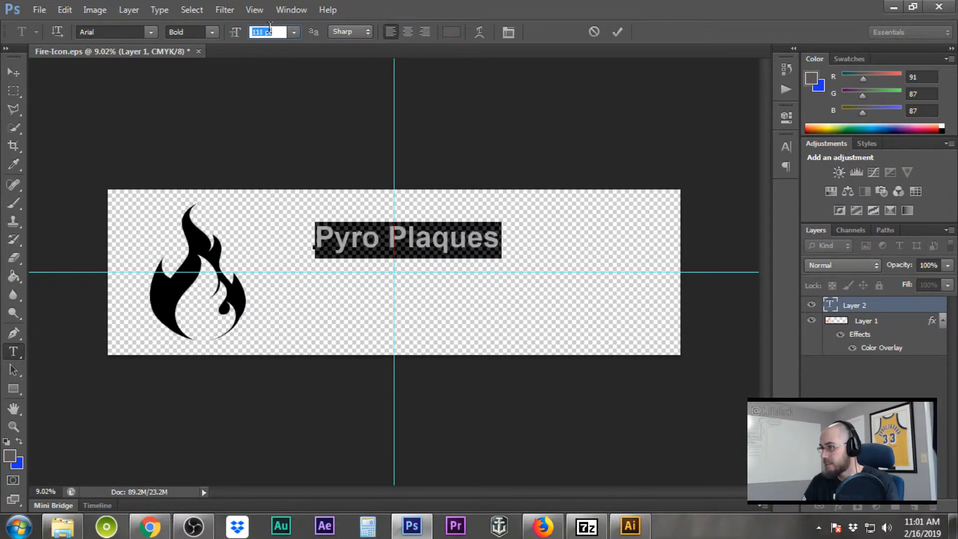
pyautogui.scroll(20, 270, 27)
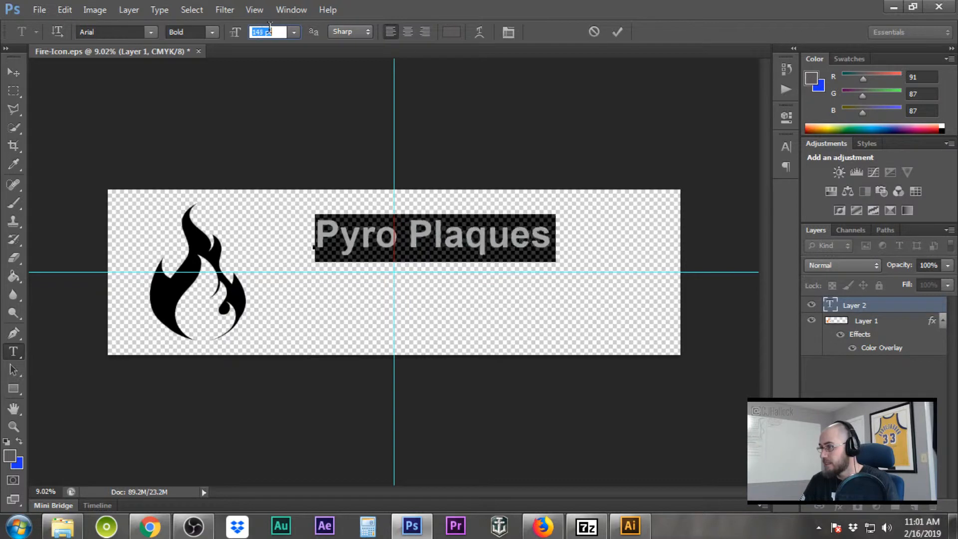
pyautogui.scroll(20, 269, 26)
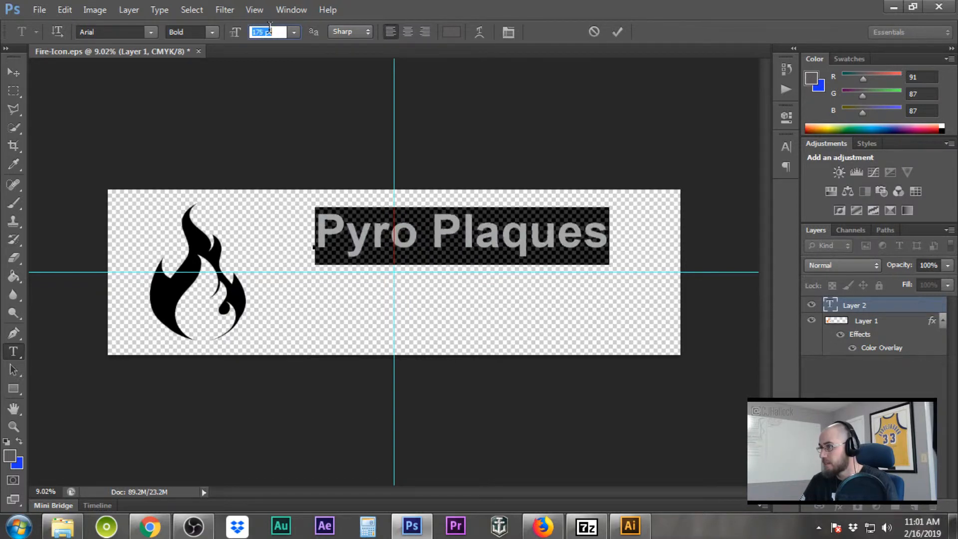
pyautogui.click(529, 230)
pyautogui.moveTo(554, 321); pyautogui.dragTo(500, 359)
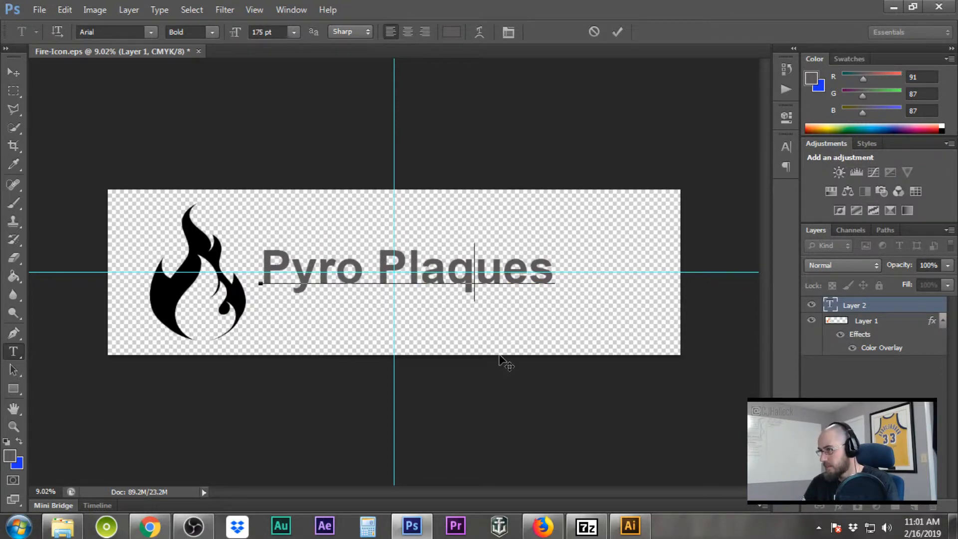
# Enlarge the title to 275 pt and reposition it beside the flame
pyautogui.moveTo(554, 269); pyautogui.dragTo(242, 275)
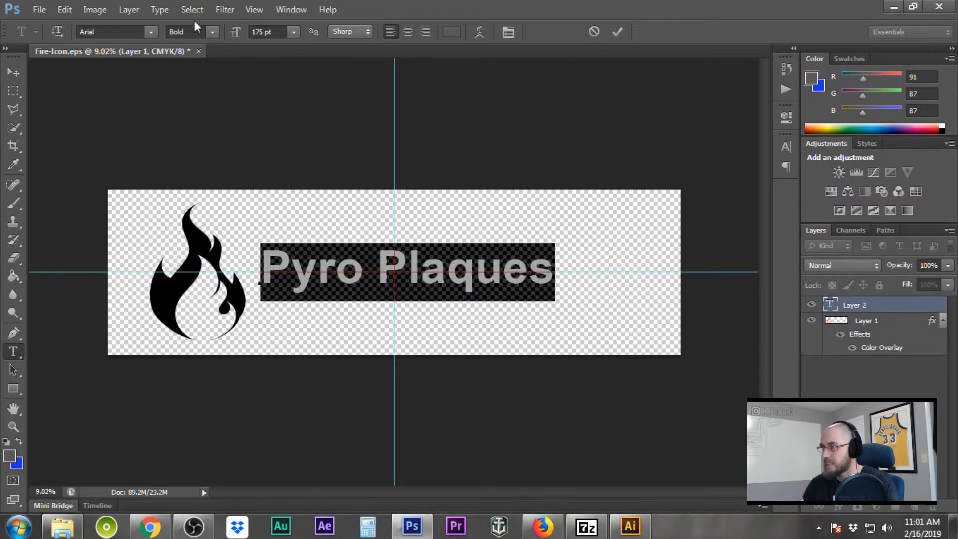
pyautogui.click(256, 31)
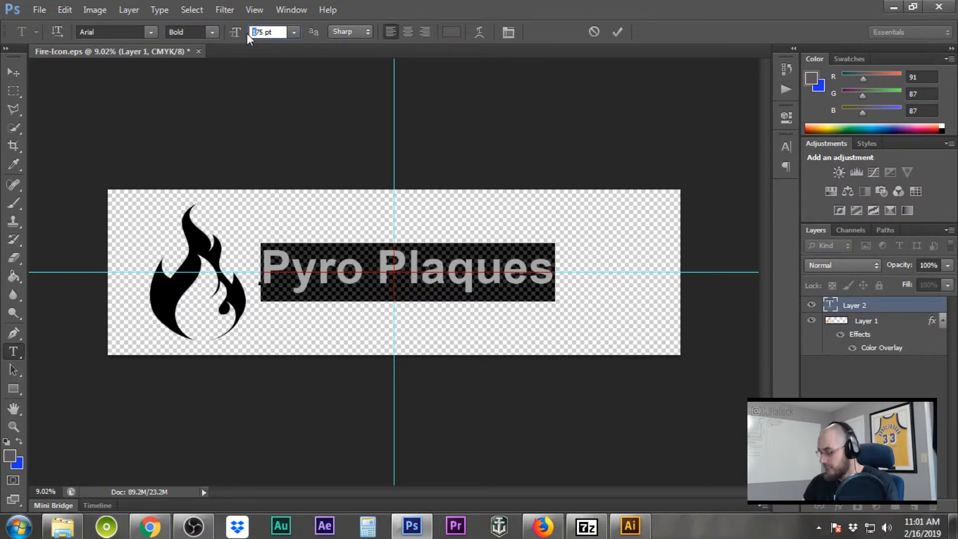
pyautogui.write('2')
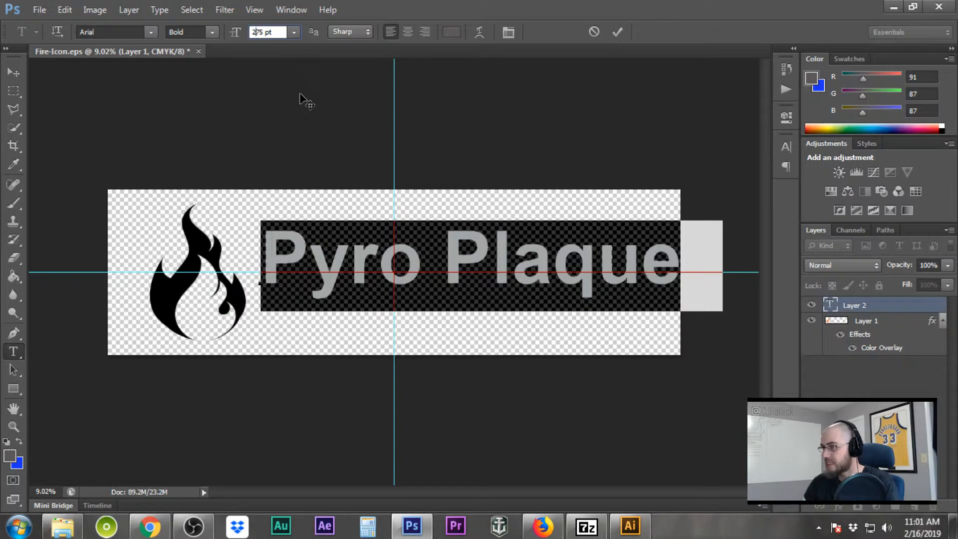
pyautogui.click(421, 239)
pyautogui.moveTo(471, 338); pyautogui.dragTo(444, 337)
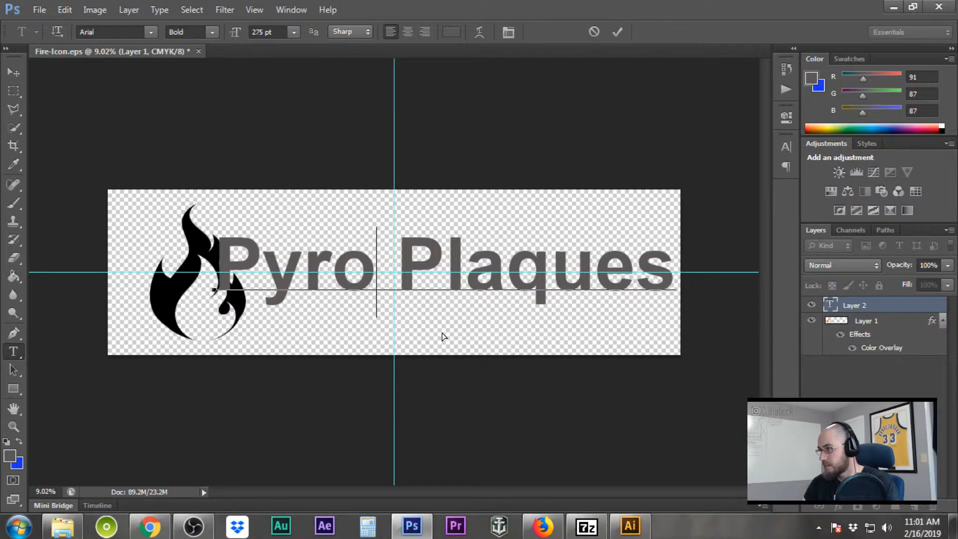
# Move the flame layer further left, clear of the title
pyautogui.click(14, 73)
pyautogui.click(863, 321)
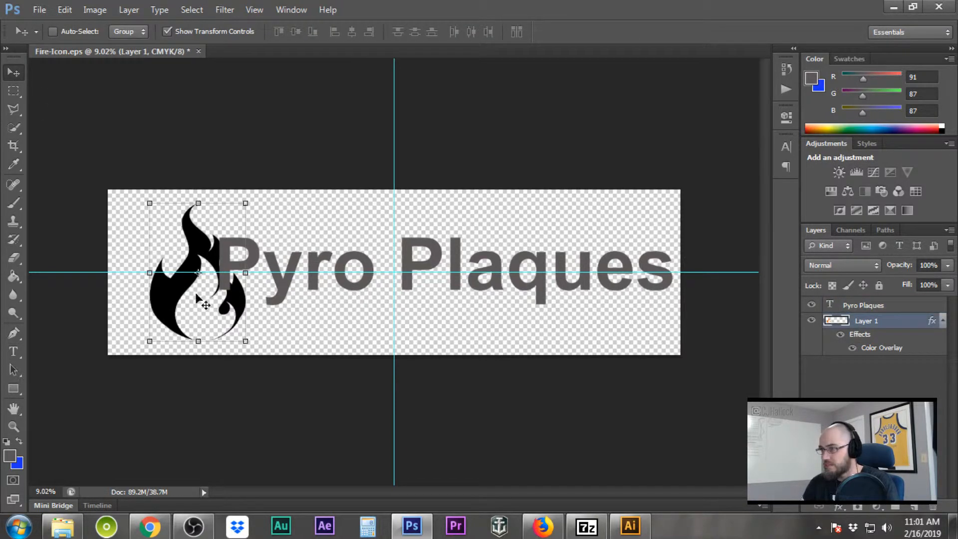
pyautogui.moveTo(198, 298); pyautogui.dragTo(173, 298)
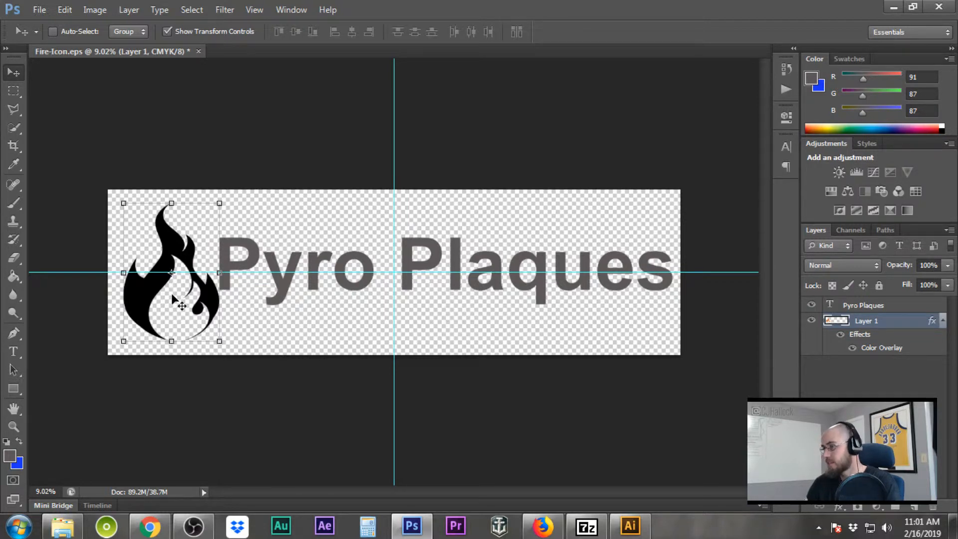
# Nudge the flame right so it sits snug against the 'P' of Pyro Plaques
pyautogui.moveTo(172, 295)
pyautogui.mouseDown()
pyautogui.moveTo(195, 298)
pyautogui.moveTo(185, 298)
pyautogui.mouseUp()
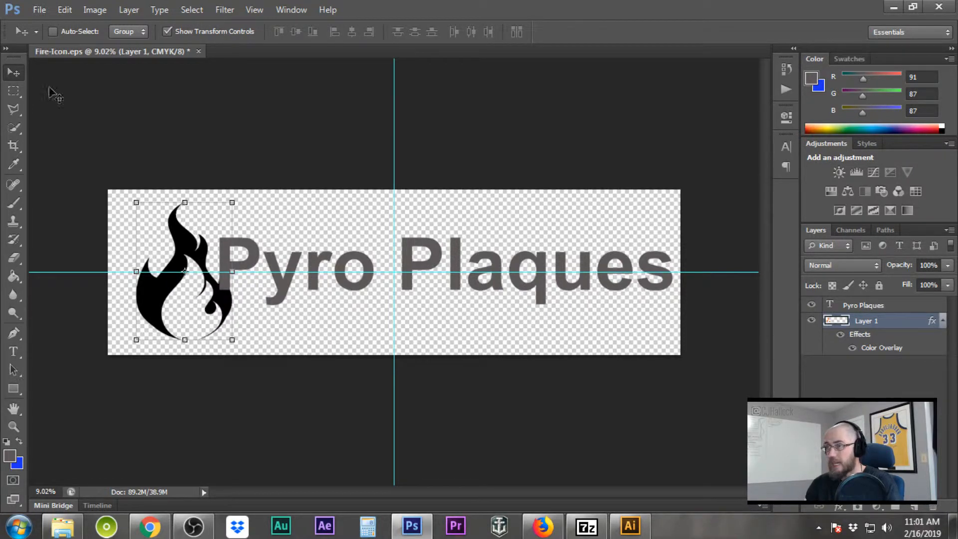
pyautogui.click(13, 91)
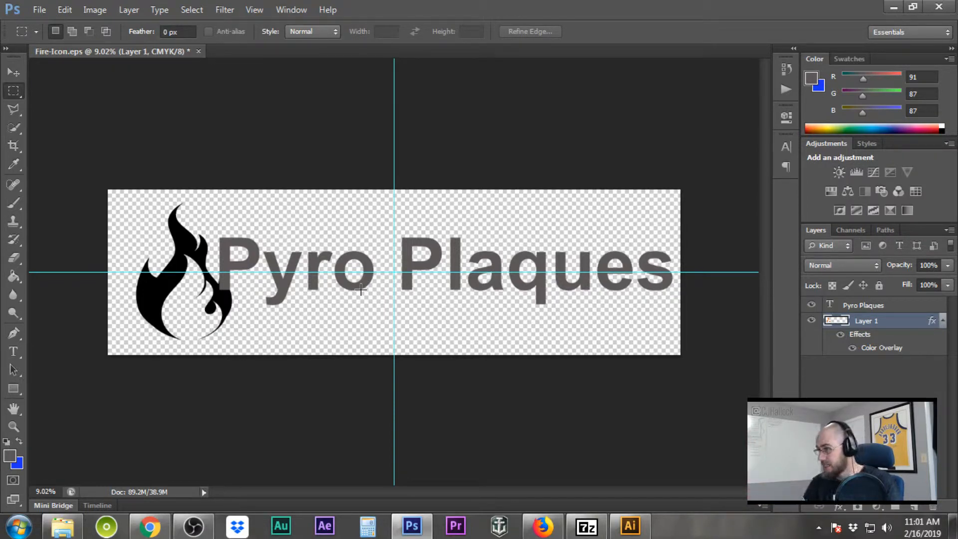
# Add a second text layer at 72 pt reading 'Art By Hand With Fire'
pyautogui.click(14, 352)
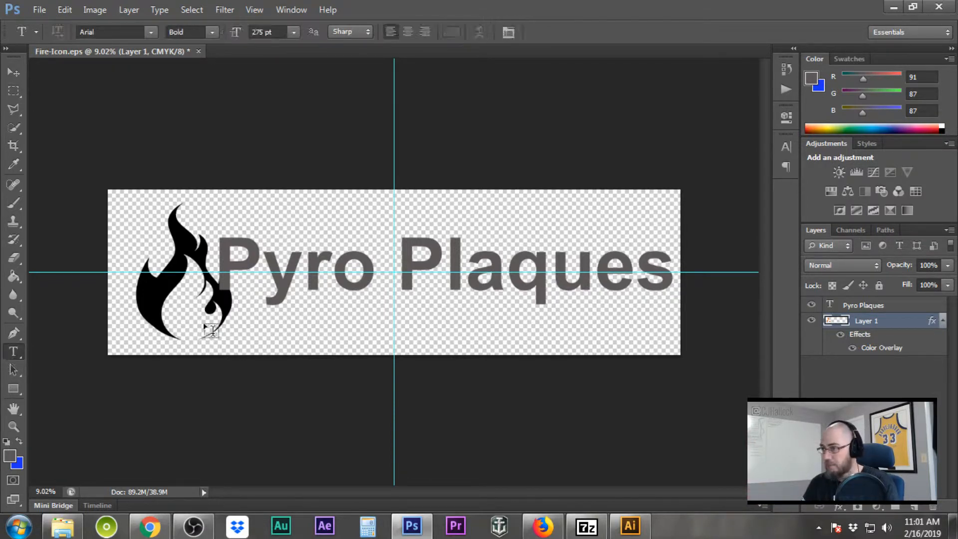
pyautogui.click(238, 322)
pyautogui.click(293, 32)
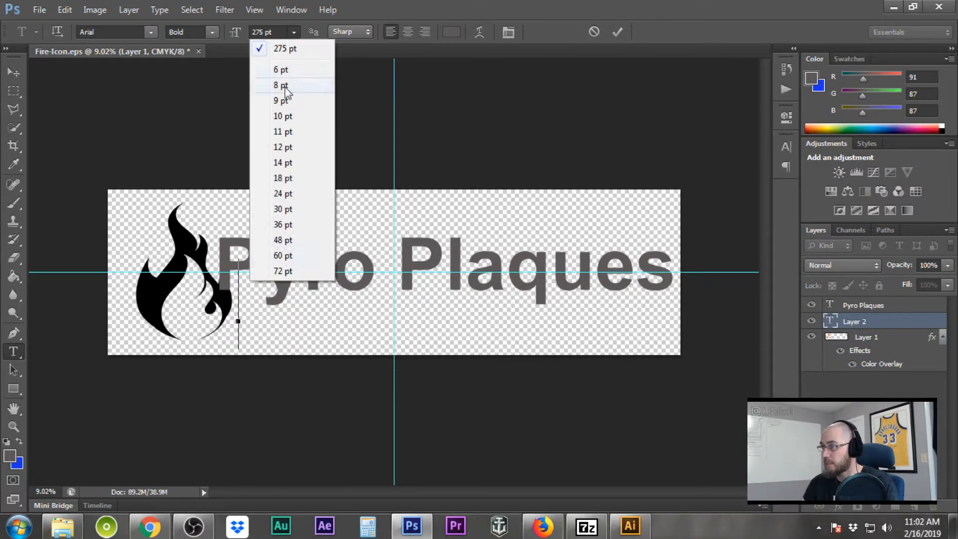
pyautogui.click(278, 267)
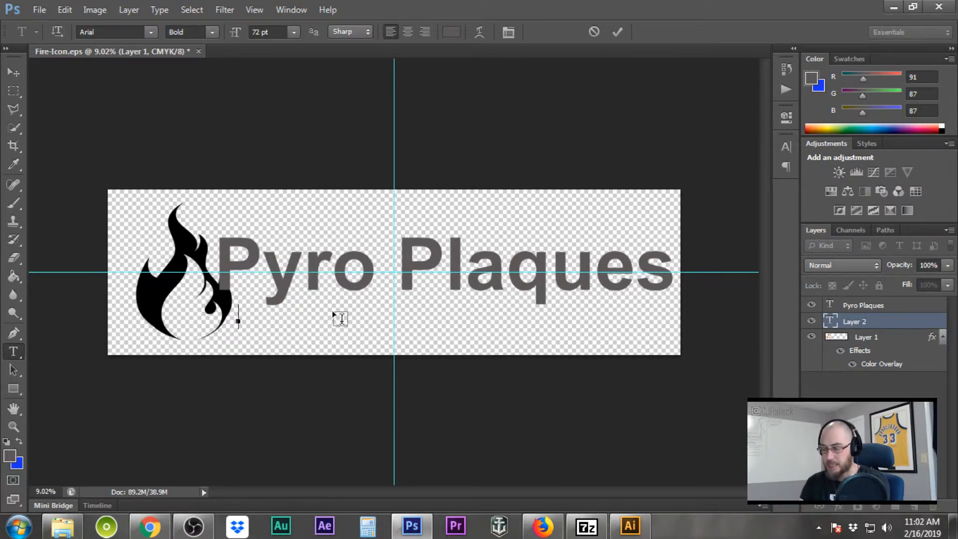
pyautogui.write('Art ')
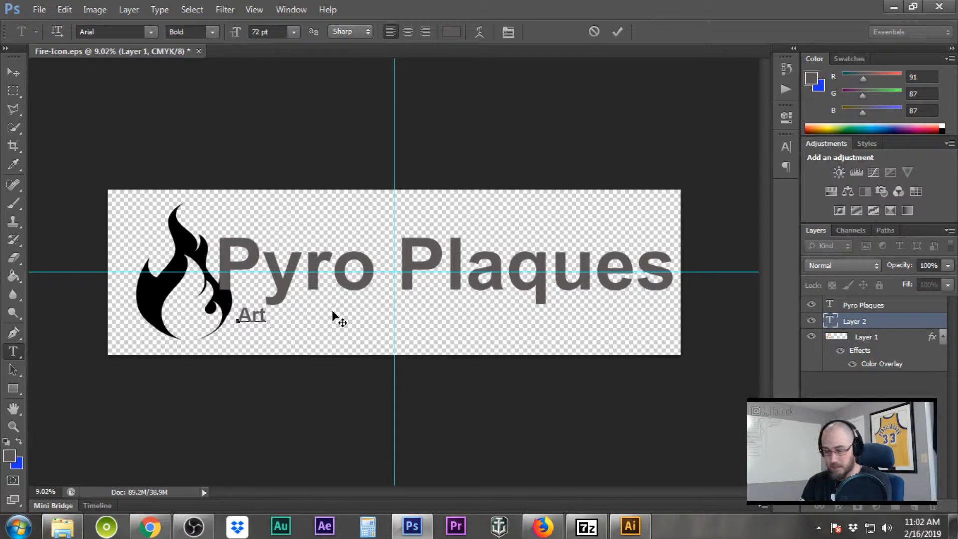
pyautogui.write('By Ha')
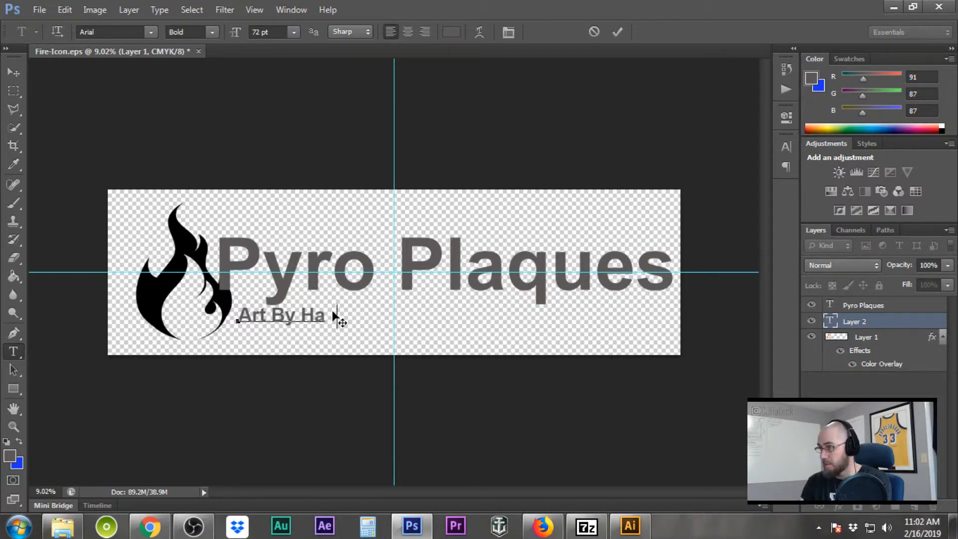
pyautogui.write('nd With Fire')
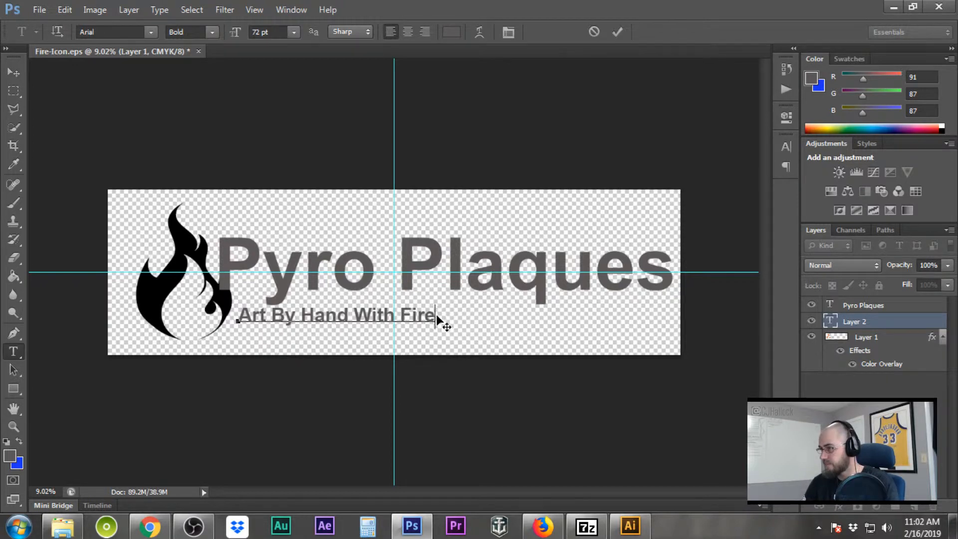
# Raise the tagline's font size to 107 pt and shift it down and left
pyautogui.moveTo(439, 320); pyautogui.dragTo(220, 321)
pyautogui.click(260, 31)
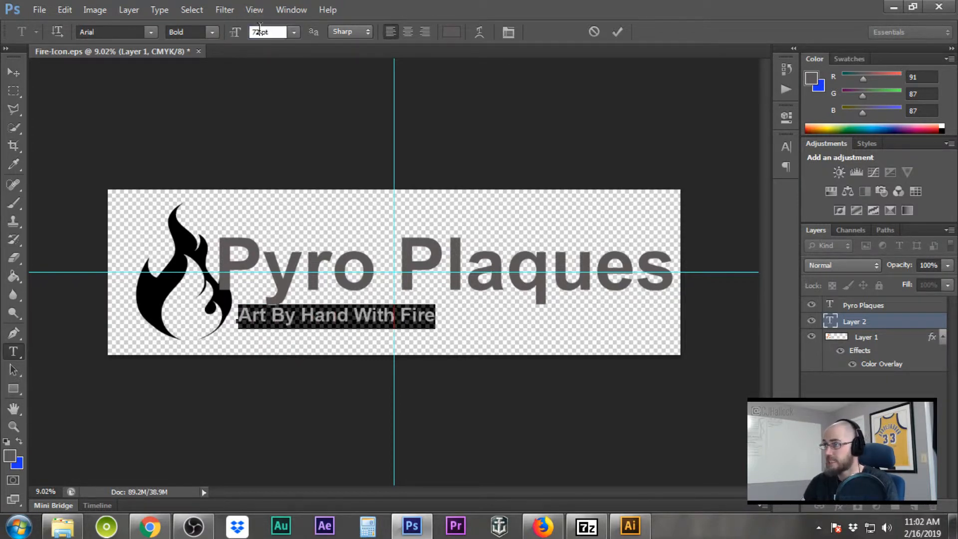
pyautogui.scroll(11, 260, 31)
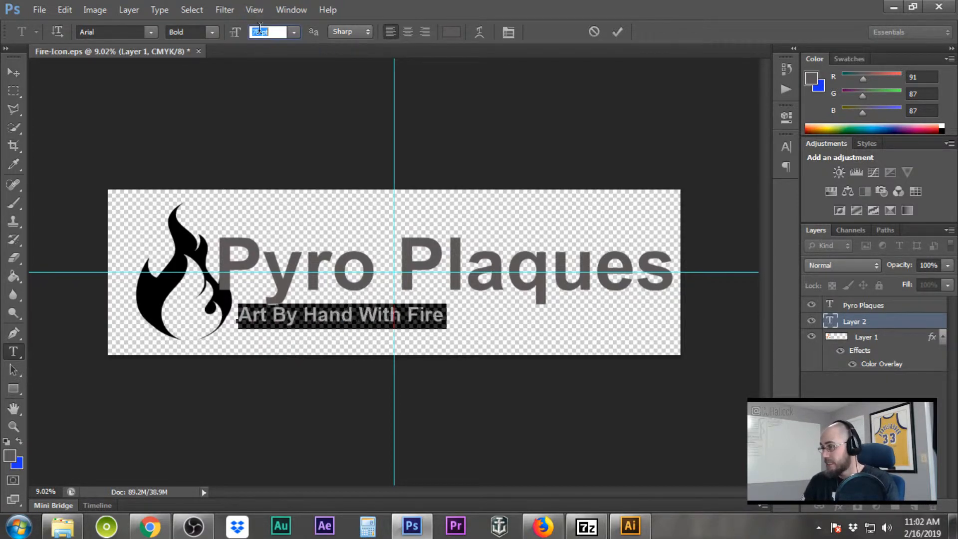
pyautogui.scroll(20, 260, 31)
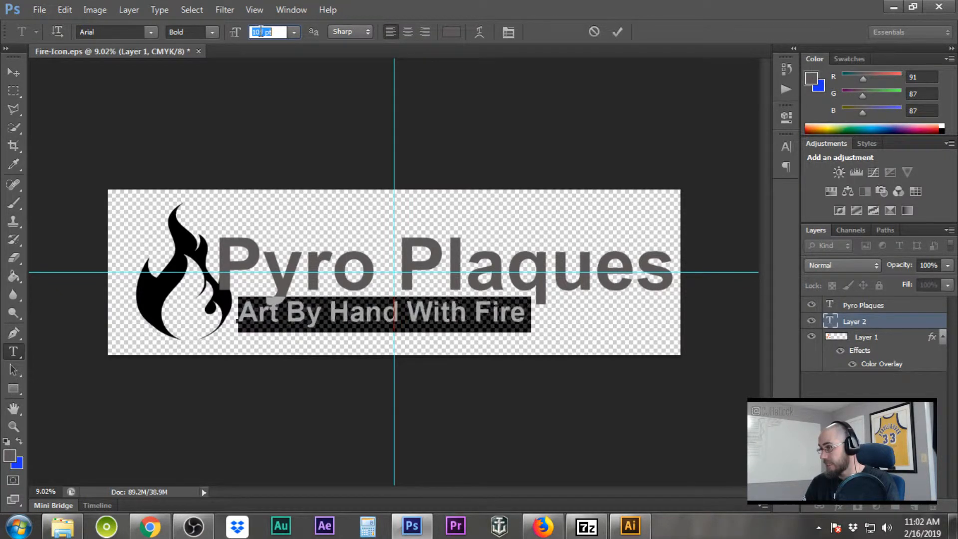
pyautogui.click(324, 319)
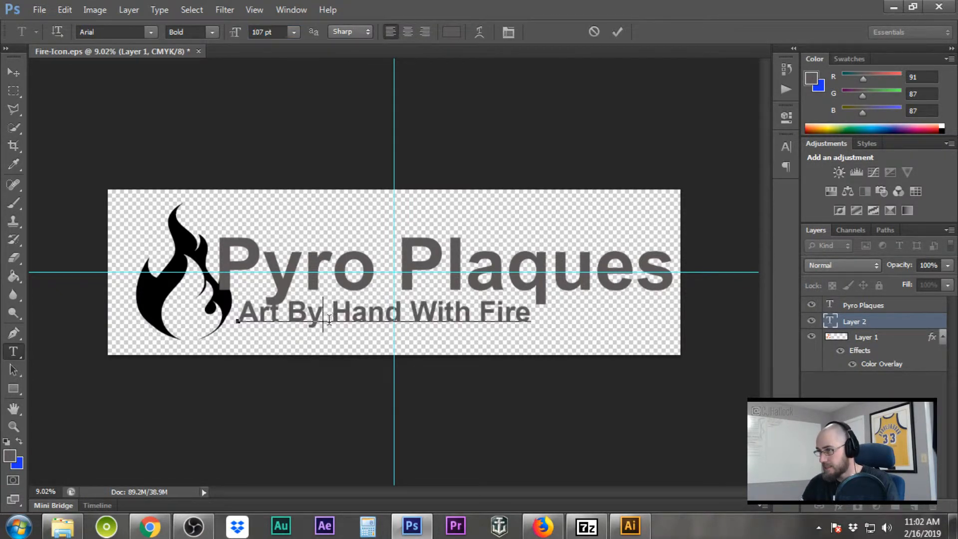
pyautogui.moveTo(328, 343); pyautogui.dragTo(323, 350)
pyautogui.moveTo(316, 349); pyautogui.dragTo(313, 349)
# Move the tagline up beneath the title and select all its text
pyautogui.click(12, 72)
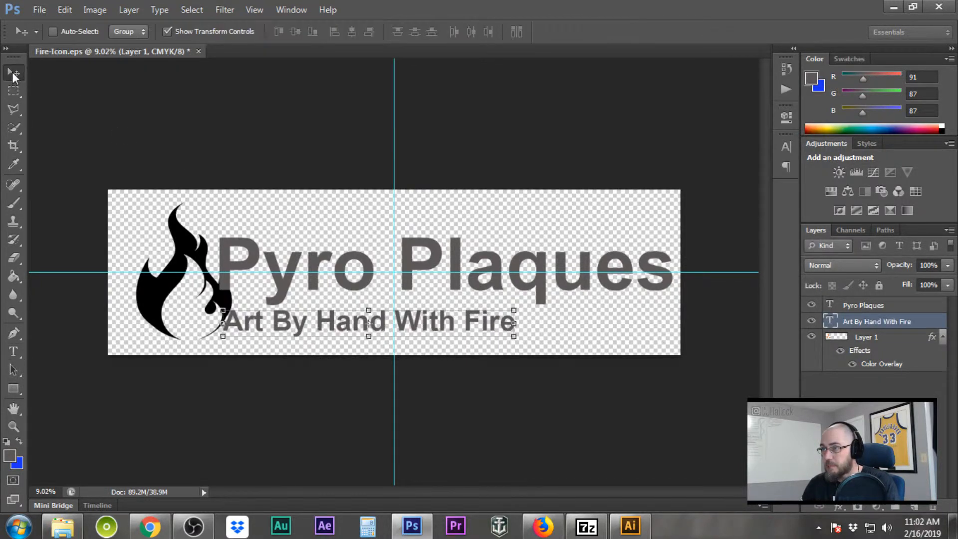
pyautogui.moveTo(341, 339); pyautogui.dragTo(336, 338)
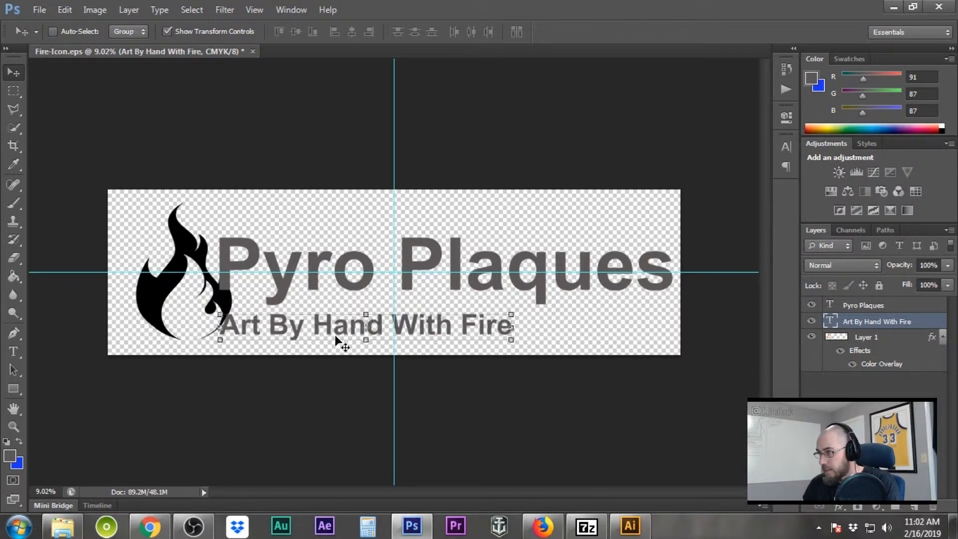
pyautogui.click(15, 352)
pyautogui.click(442, 339)
pyautogui.moveTo(512, 327); pyautogui.dragTo(219, 327)
# Set the tagline's tracking to 220 in the Character panel and commit the text
pyautogui.click(786, 148)
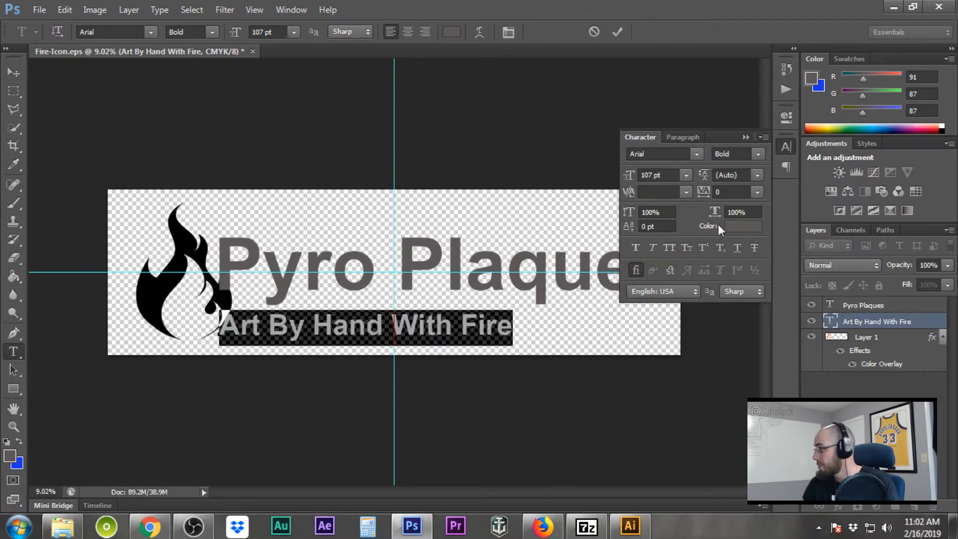
pyautogui.click(738, 193)
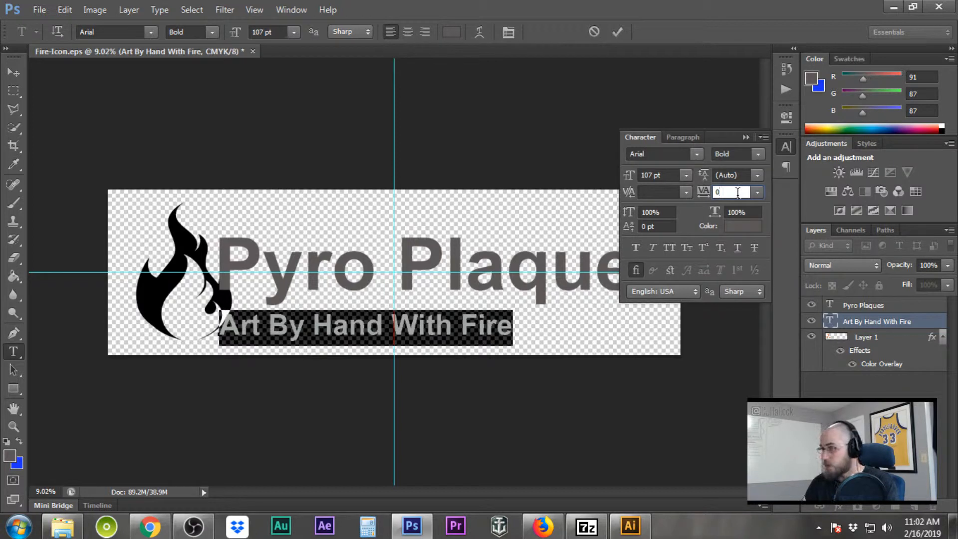
pyautogui.press('Up')
pyautogui.press('Up')
pyautogui.press('Up')
pyautogui.press('Up')
pyautogui.press('Up')
pyautogui.press('Up')
pyautogui.press('Up')
pyautogui.press('Up')
pyautogui.press('Up')
pyautogui.press('Up')
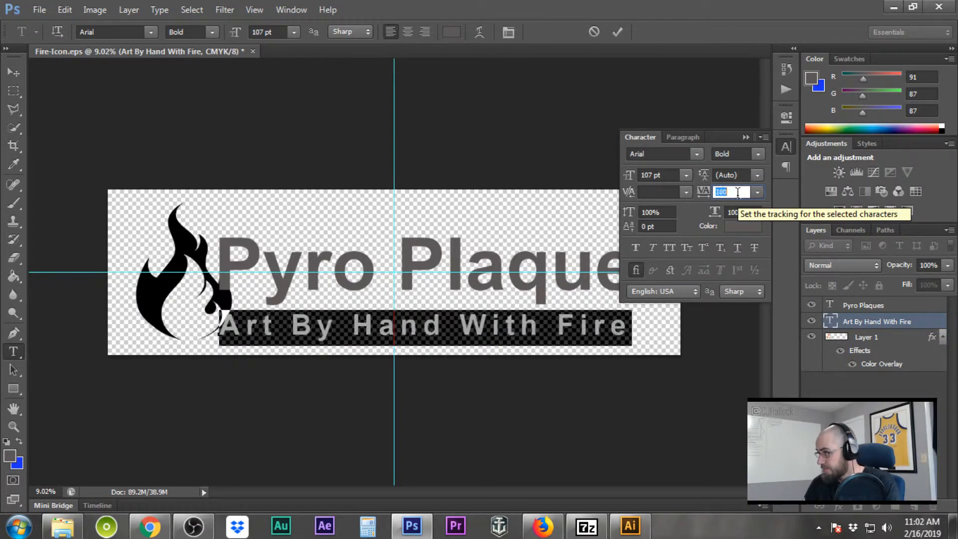
pyautogui.press('Up')
pyautogui.press('Up')
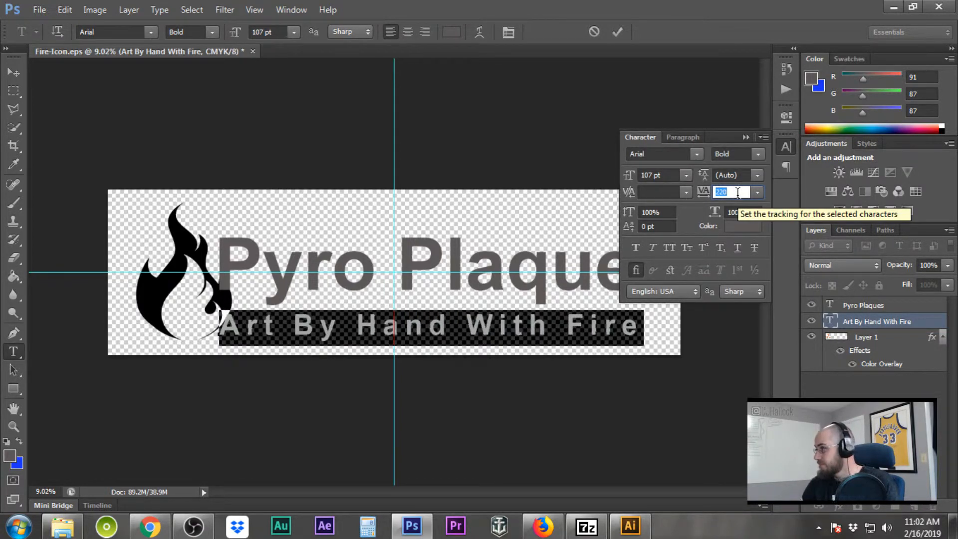
pyautogui.press('Return')
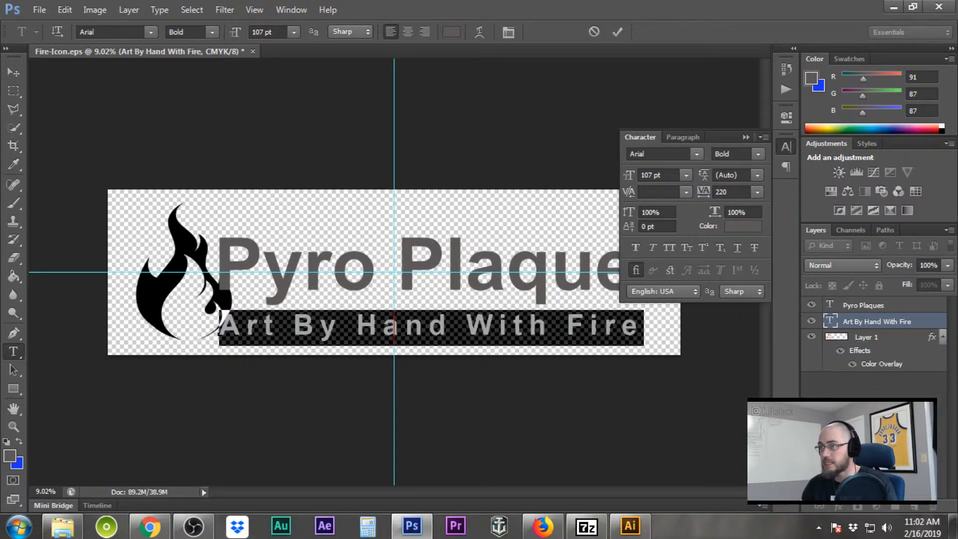
pyautogui.click(746, 136)
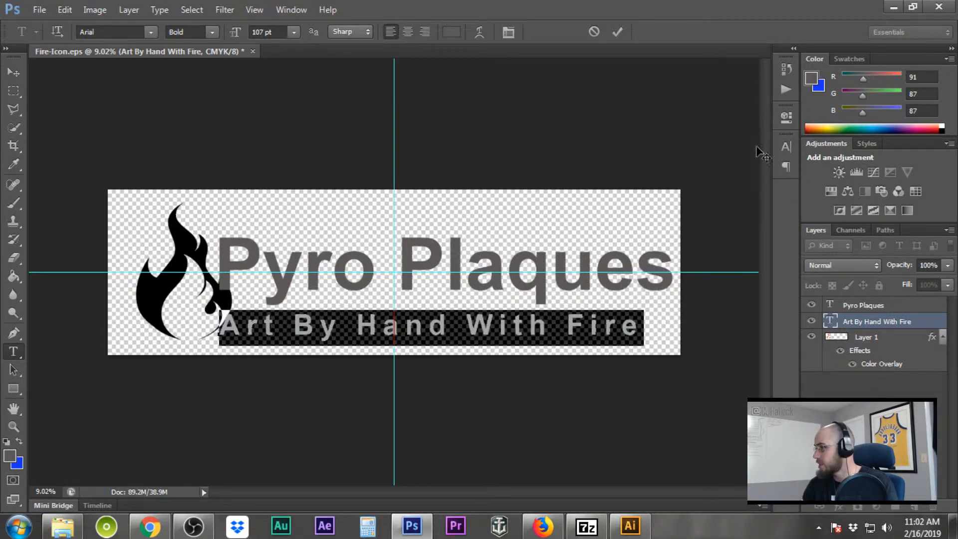
pyautogui.click(20, 93)
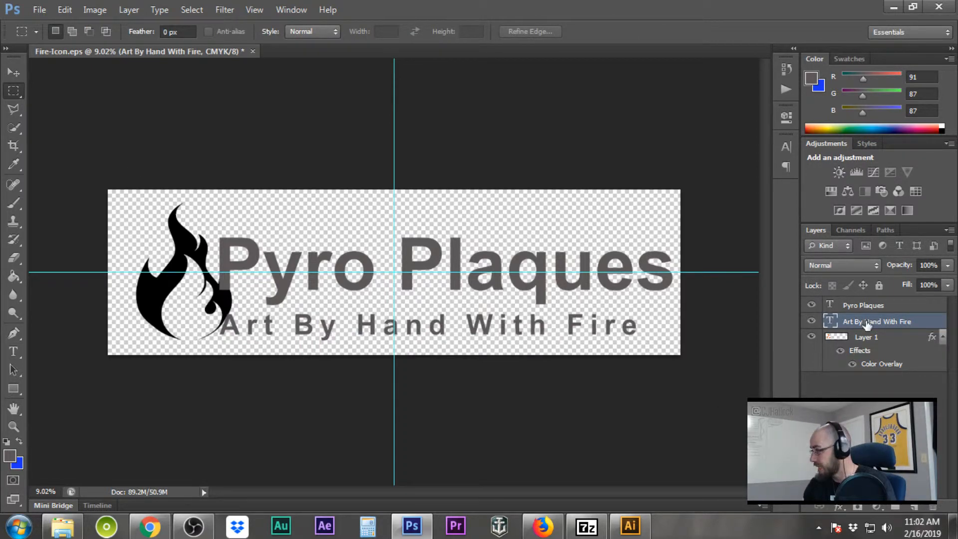
pyautogui.click(906, 305)
# Give the Pyro Plaques layer a black Color Overlay sampled from the flame
pyautogui.press('h')
pyautogui.doubleClick(906, 305)
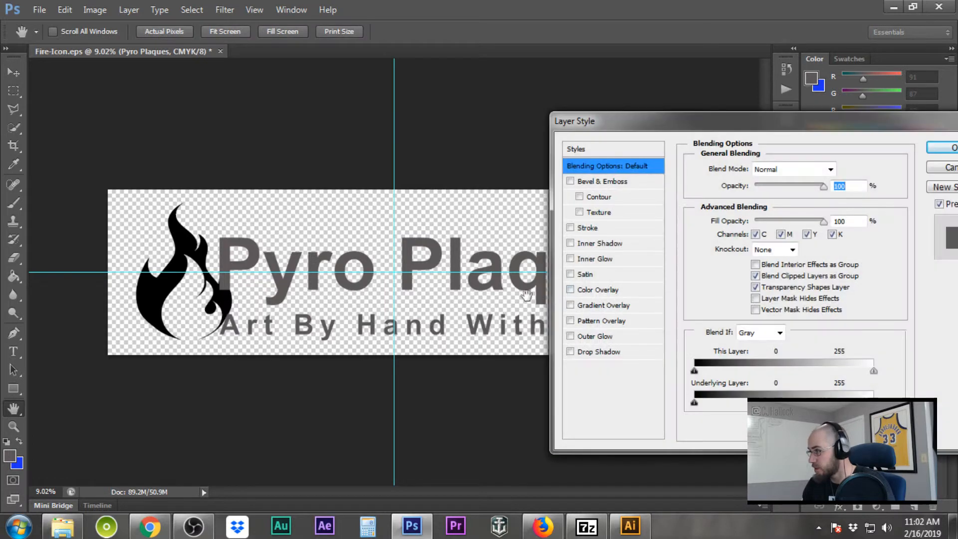
pyautogui.click(570, 289)
pyautogui.click(597, 289)
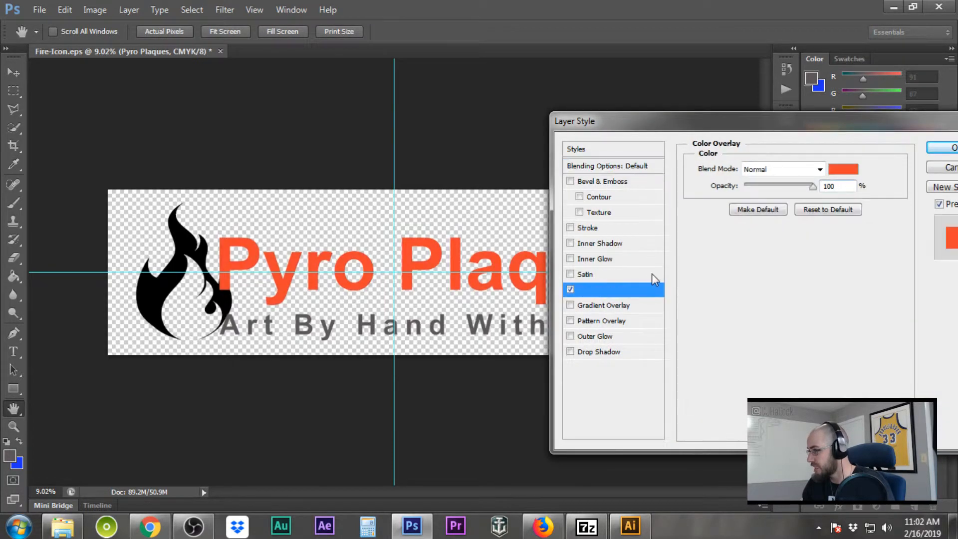
pyautogui.click(851, 172)
pyautogui.click(156, 282)
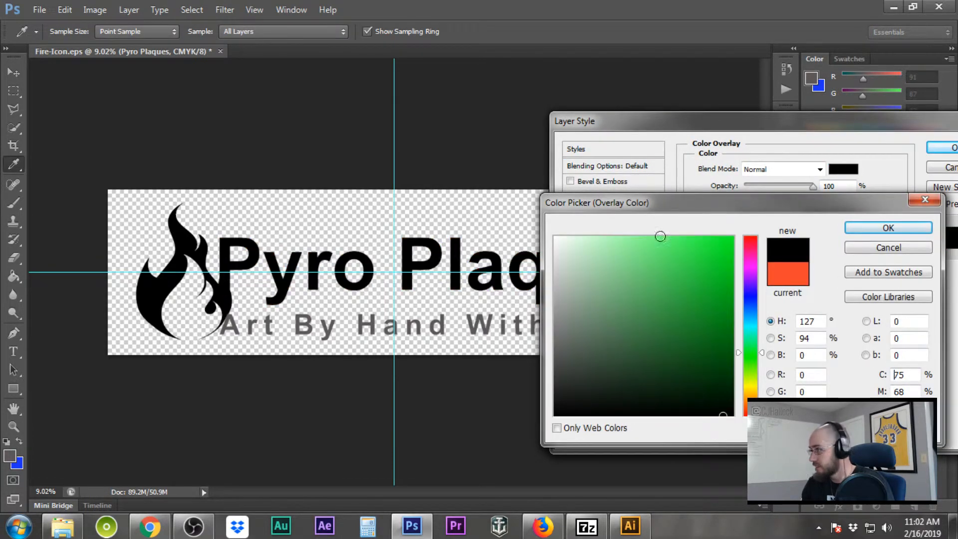
pyautogui.click(878, 228)
pyautogui.press('Return')
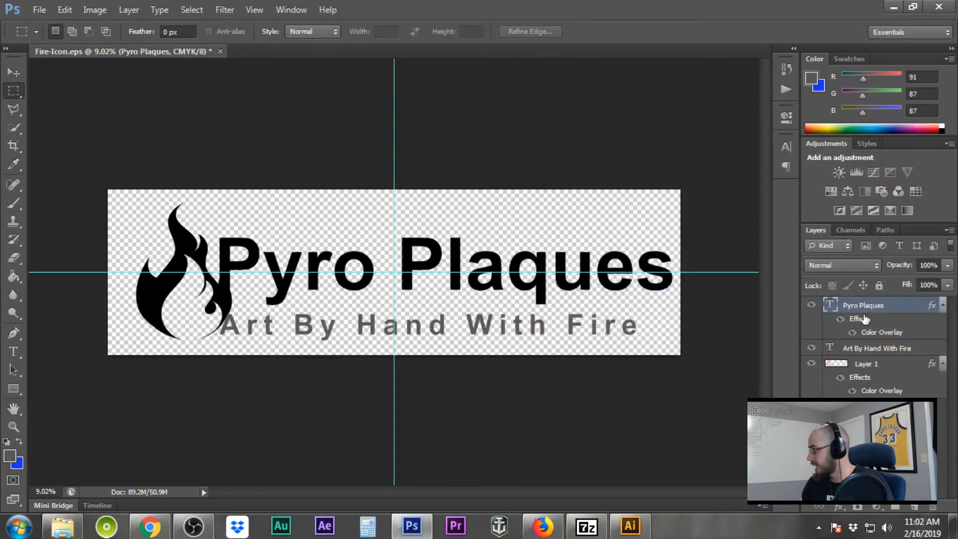
# Give the tagline a black Color Overlay, then drag the flame and tagline layers to the top
pyautogui.doubleClick(926, 348)
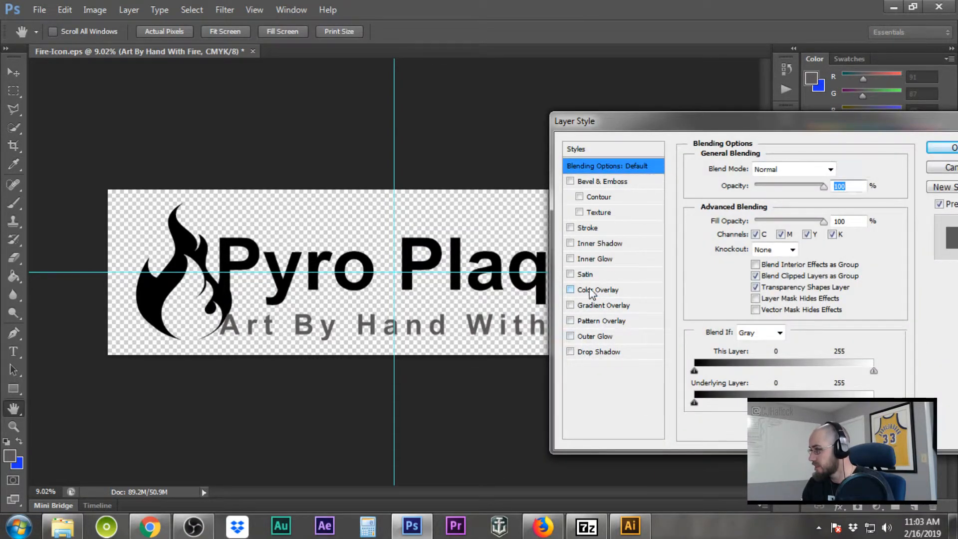
pyautogui.click(593, 291)
pyautogui.click(843, 170)
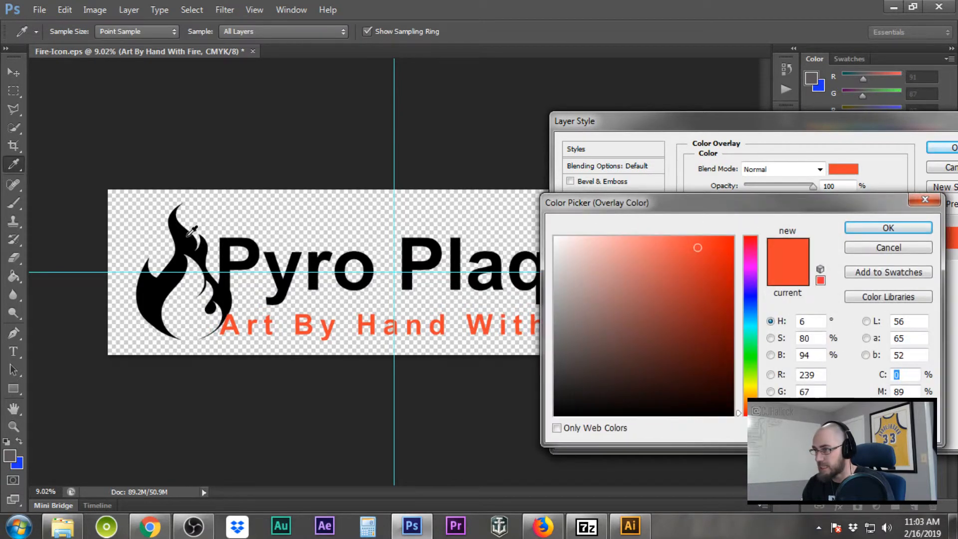
pyautogui.click(209, 237)
pyautogui.click(887, 228)
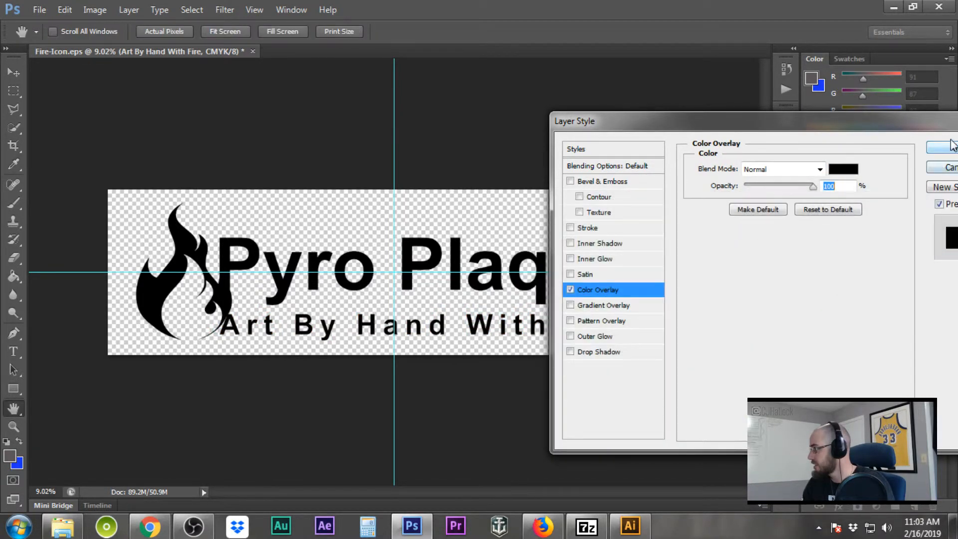
pyautogui.click(944, 148)
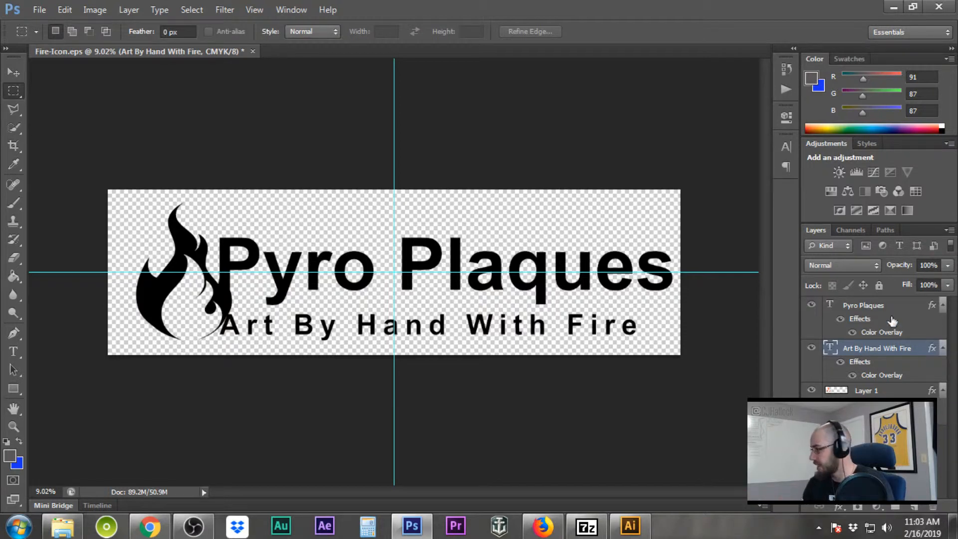
pyautogui.moveTo(878, 391); pyautogui.dragTo(873, 305)
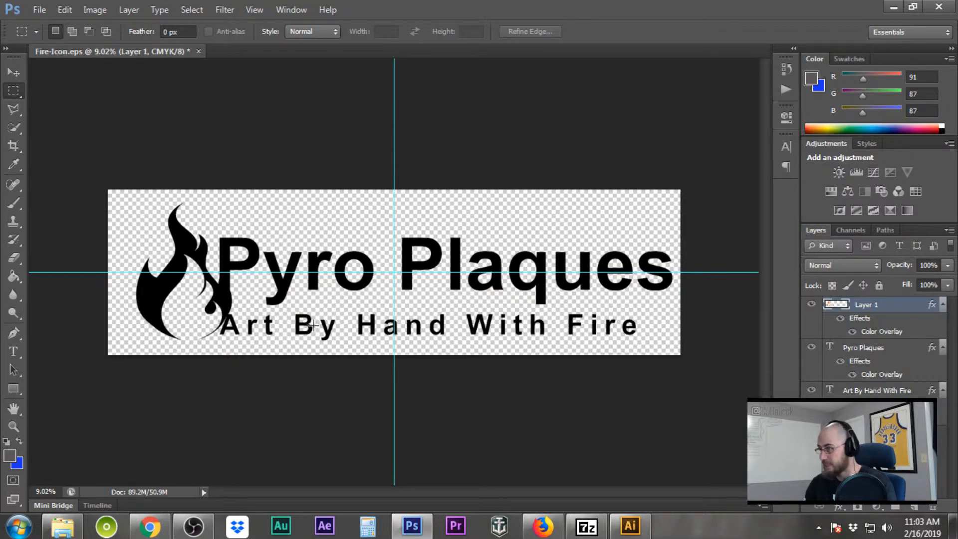
pyautogui.moveTo(878, 390); pyautogui.dragTo(877, 311)
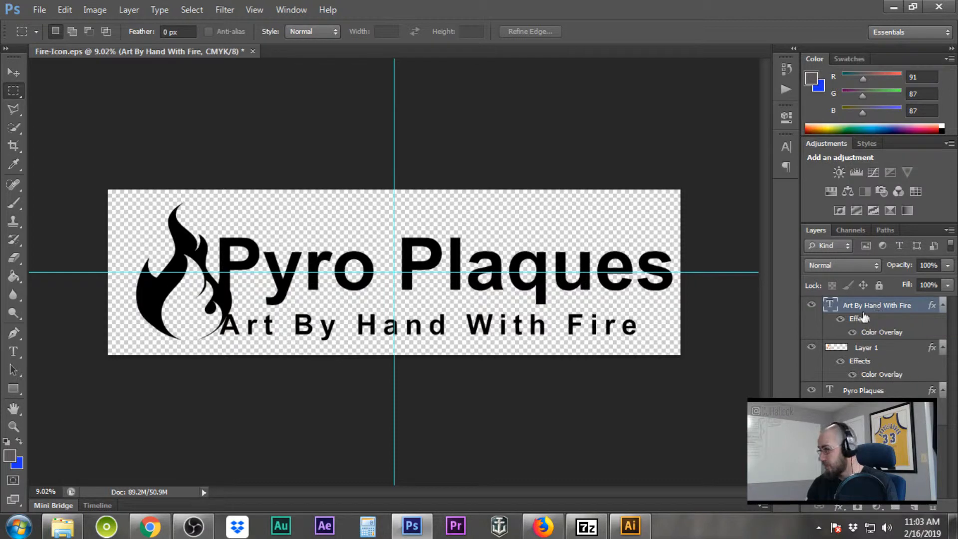
# Add a white outside Stroke to the flame layer, raising its size to 18 px
pyautogui.doubleClick(893, 348)
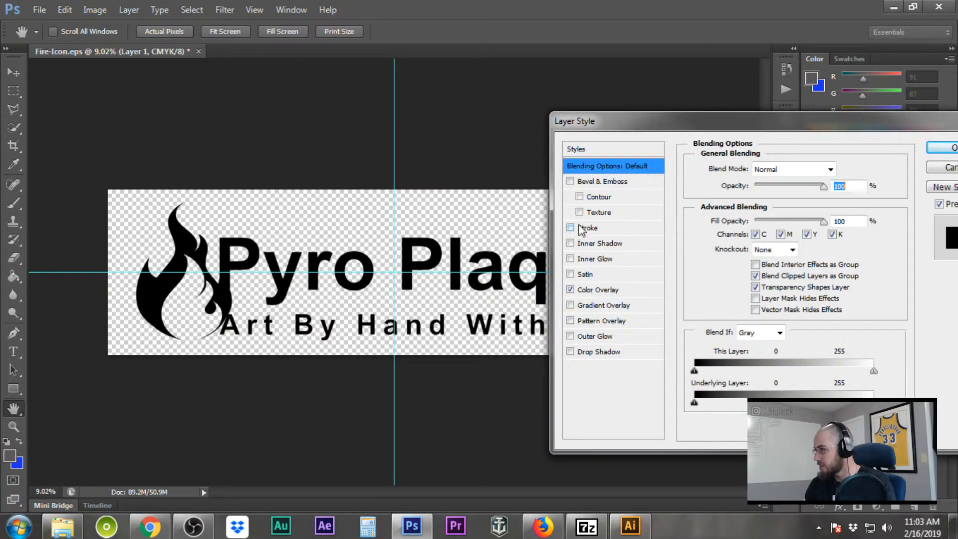
pyautogui.click(570, 228)
pyautogui.click(592, 231)
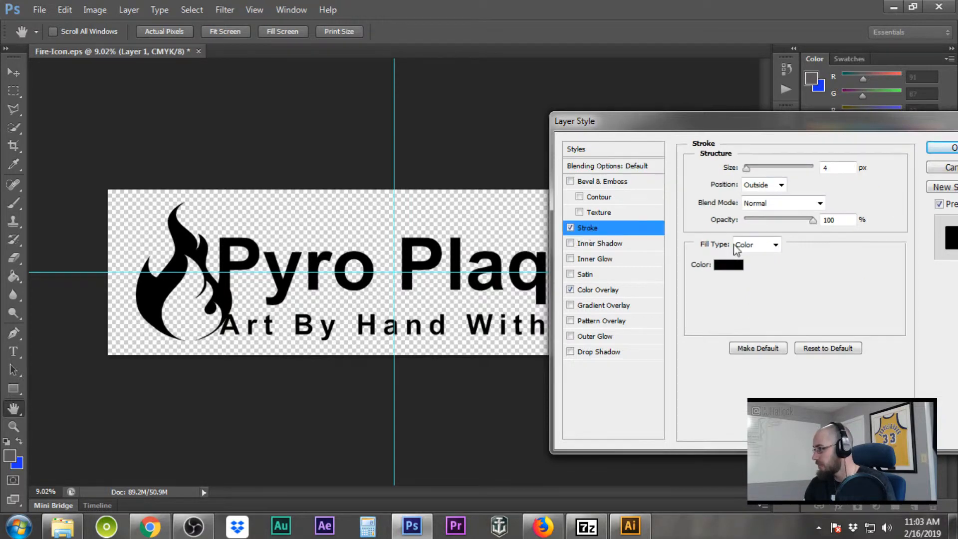
pyautogui.click(728, 264)
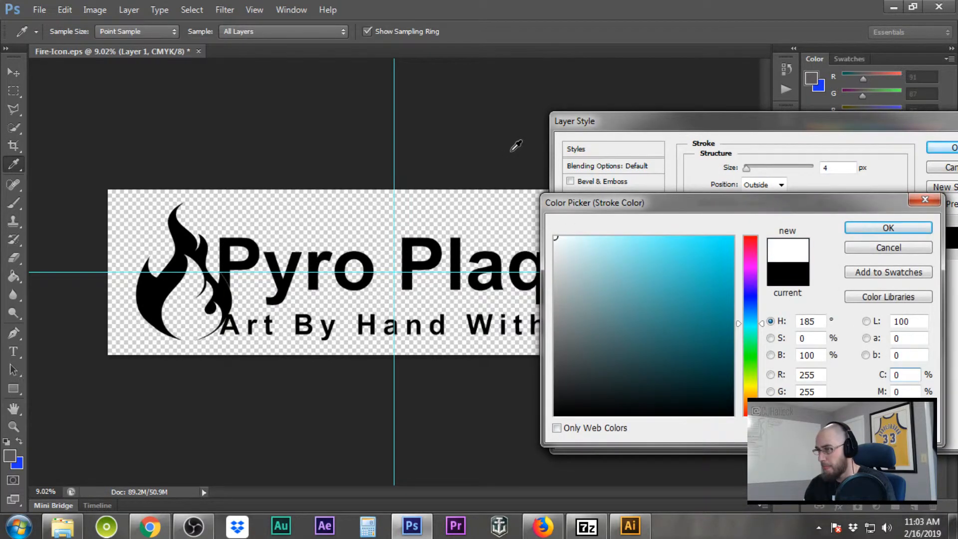
pyautogui.click(888, 230)
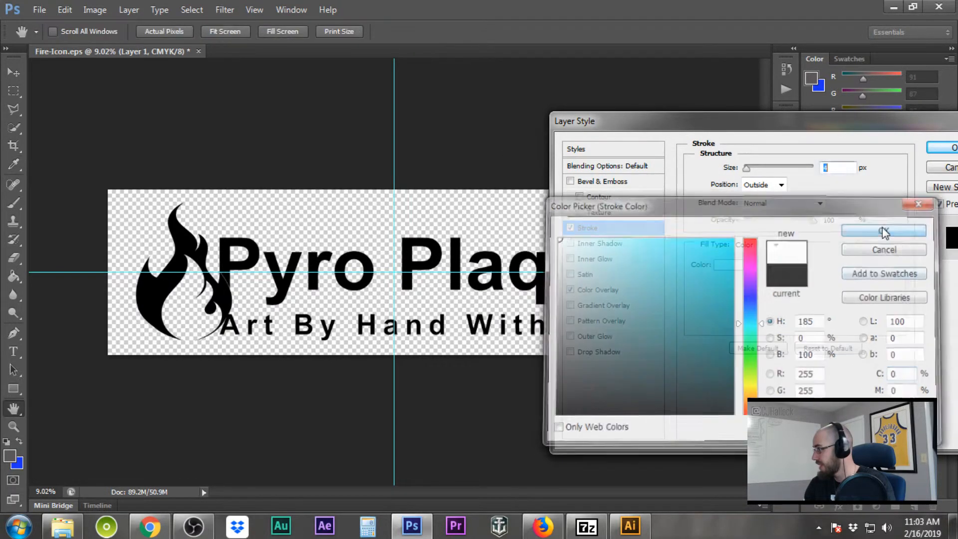
pyautogui.click(848, 167)
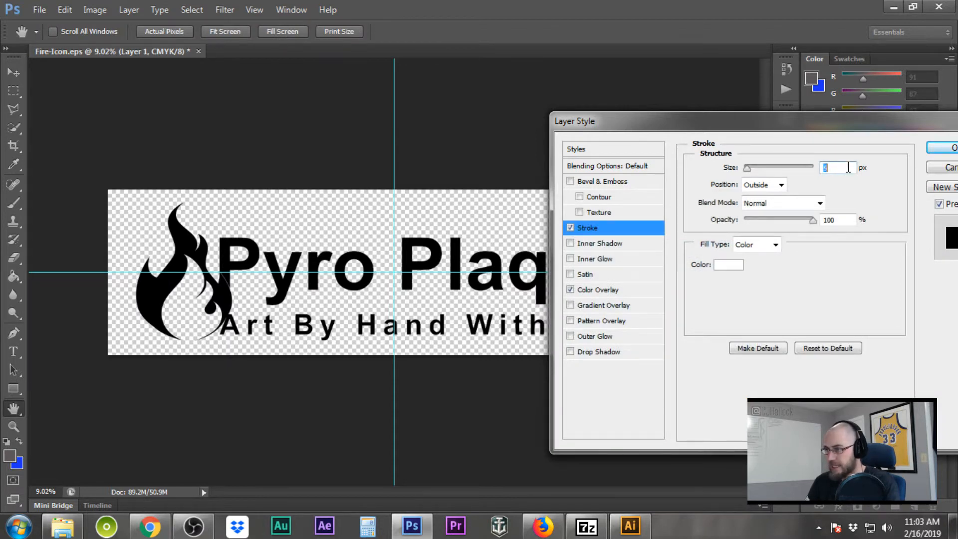
pyautogui.press('Up')
pyautogui.press('Up')
pyautogui.press('Up')
pyautogui.press('Up')
pyautogui.press('Up')
pyautogui.press('Up')
pyautogui.press('Up')
pyautogui.press('Up')
pyautogui.press('Up')
pyautogui.press('Up')
pyautogui.press('Up')
pyautogui.press('Up')
pyautogui.press('Up')
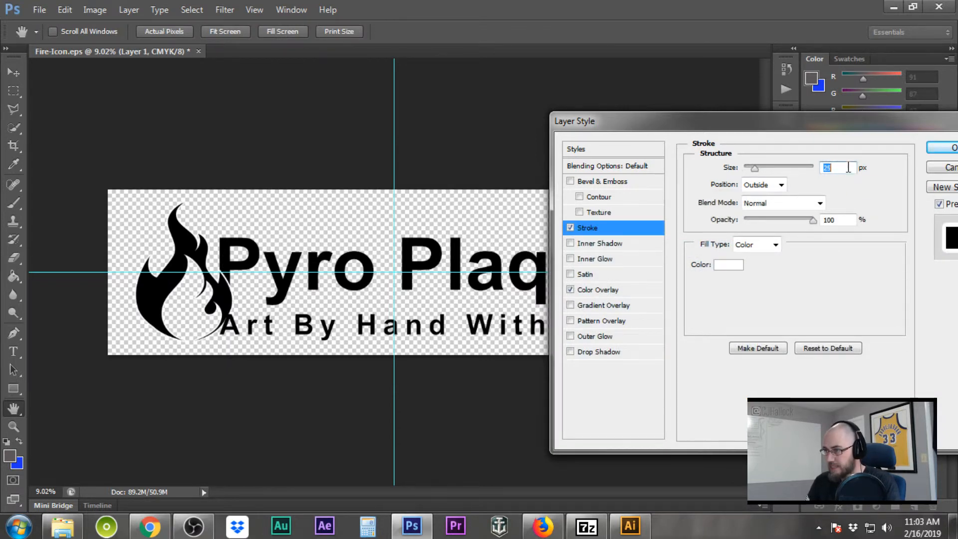
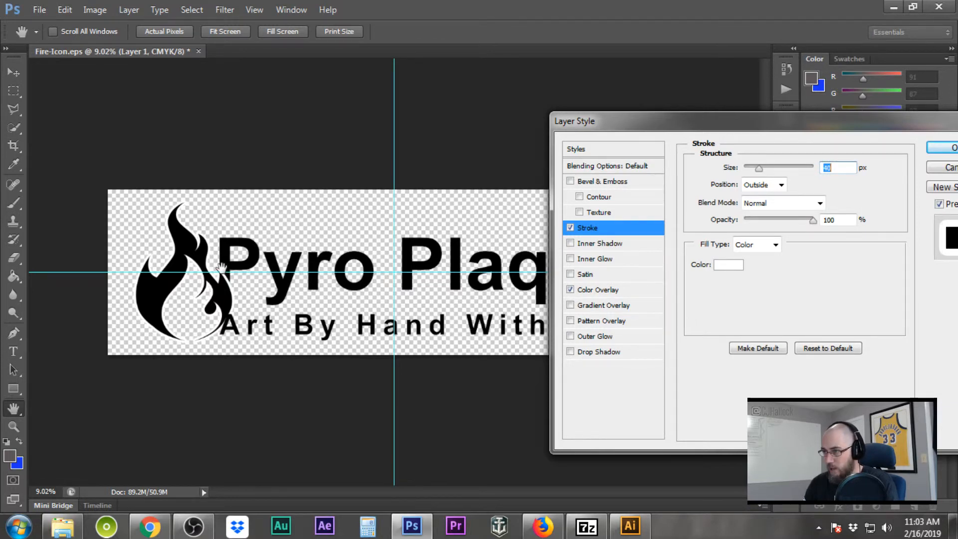
# Apply the white outline stroke to Layer 1 and zoom in on the flame
pyautogui.click(951, 148)
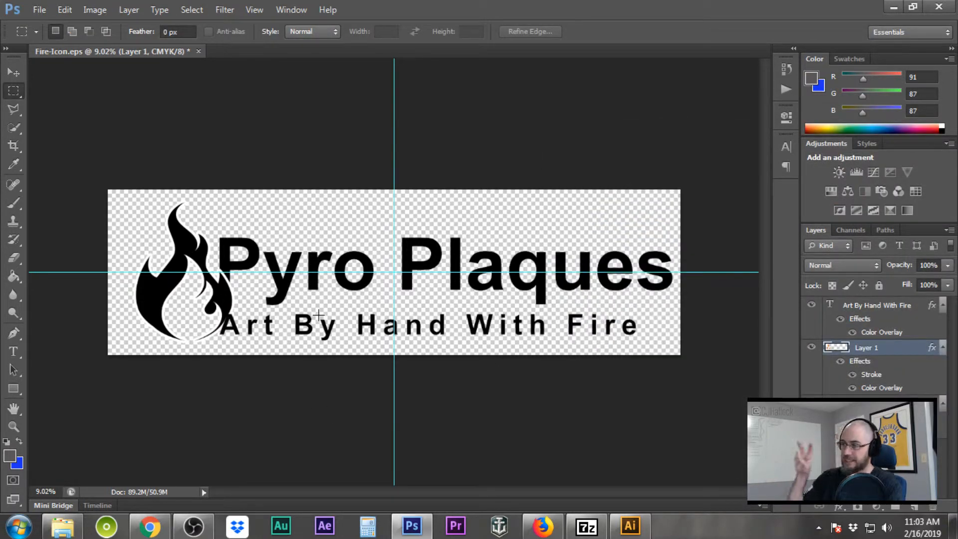
pyautogui.scroll(3, 260, 299)
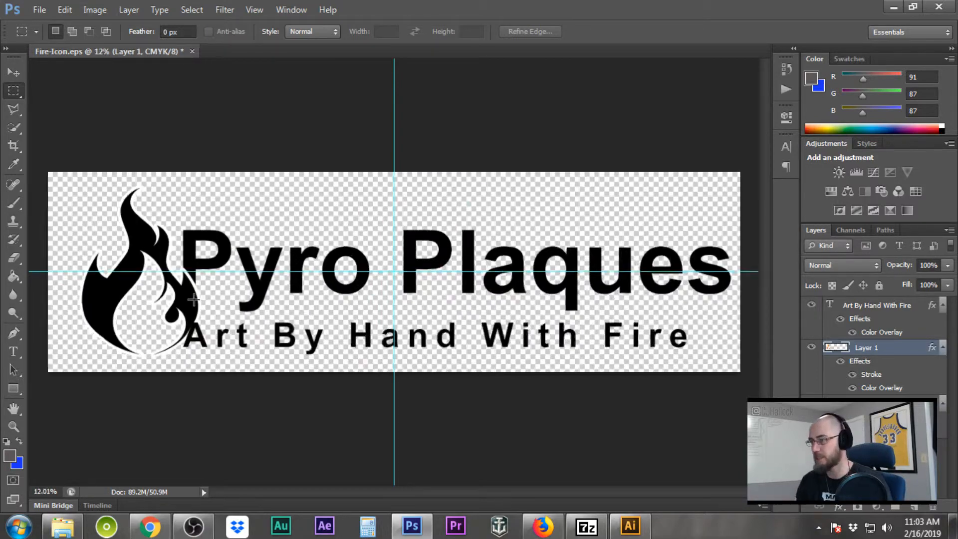
pyautogui.scroll(10, 182, 300)
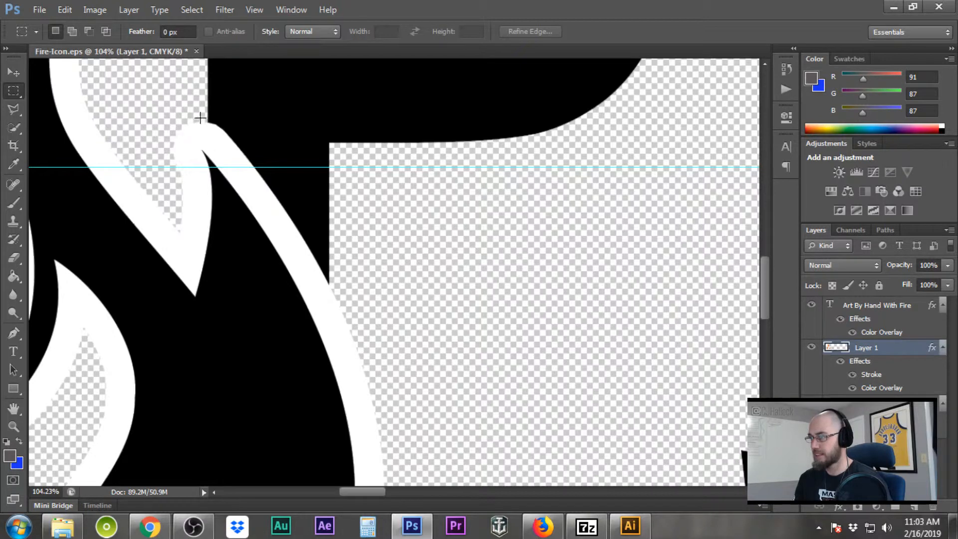
# Nudge the Layer 1 flame artwork about 0.04 in left, then fit the banner on screen
pyautogui.click(14, 72)
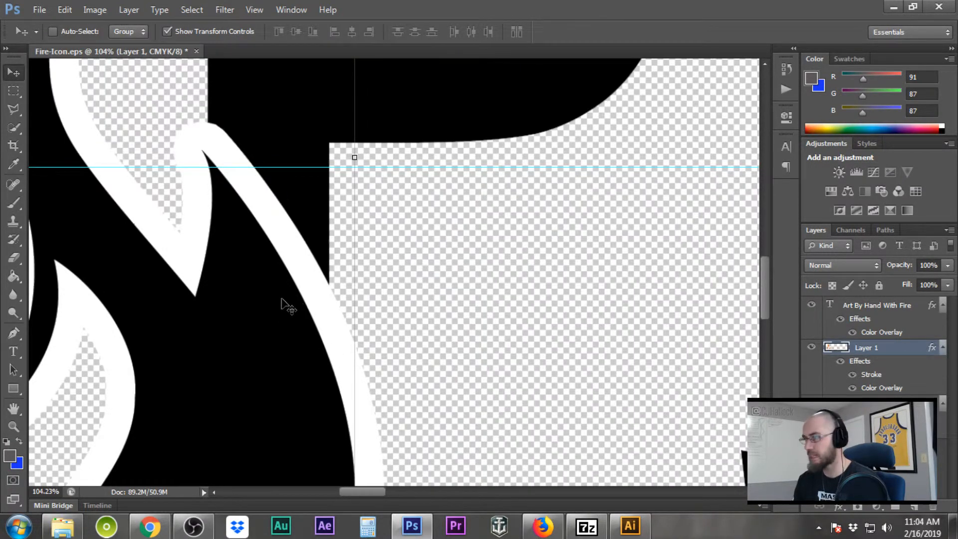
pyautogui.moveTo(268, 296); pyautogui.dragTo(241, 270)
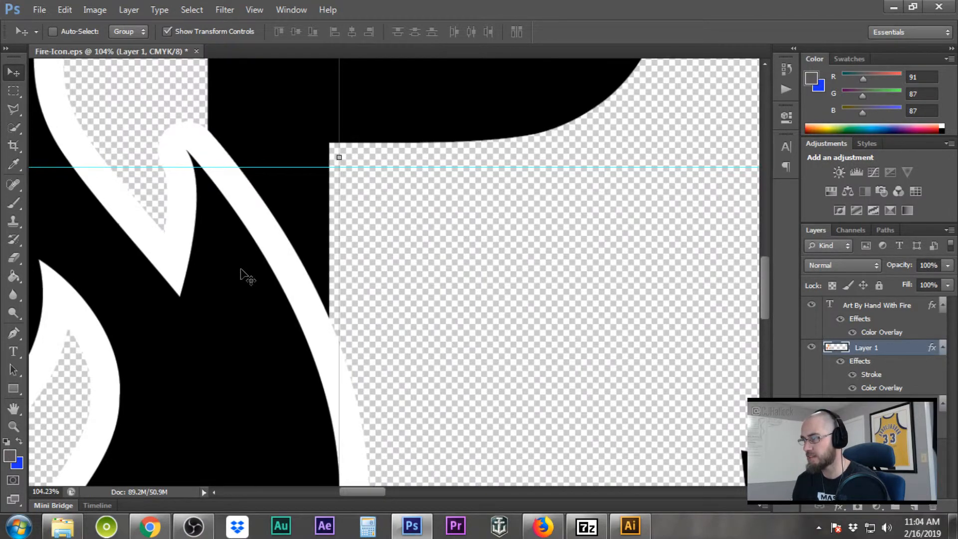
pyautogui.click(13, 91)
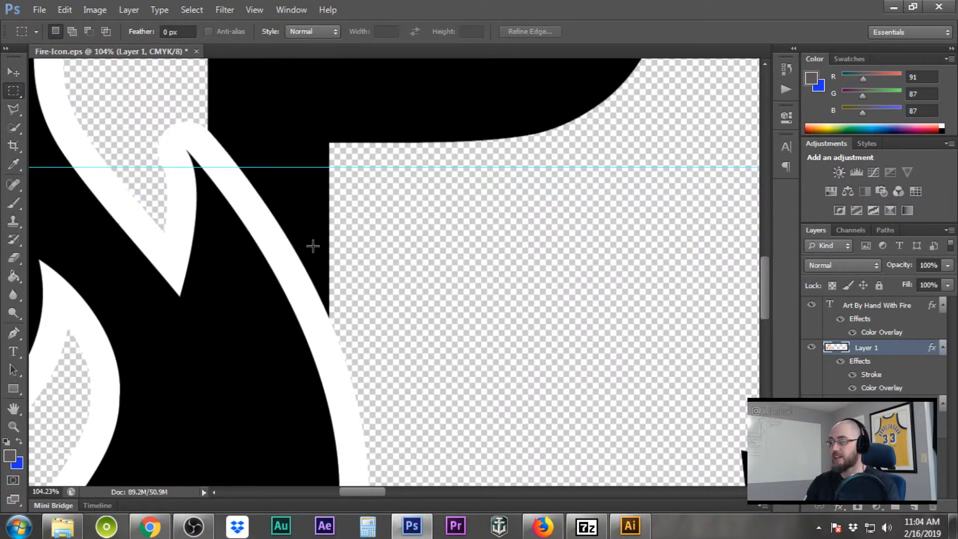
pyautogui.hotkey('ctrl', '0')
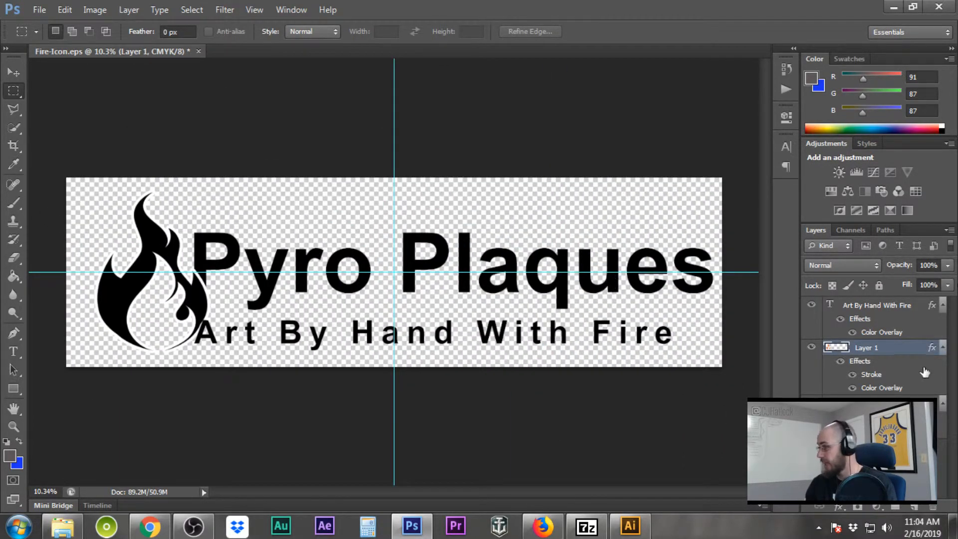
# Give the 'Art By Hand With Fire' text layer a white 30 px outside stroke
pyautogui.doubleClick(887, 326)
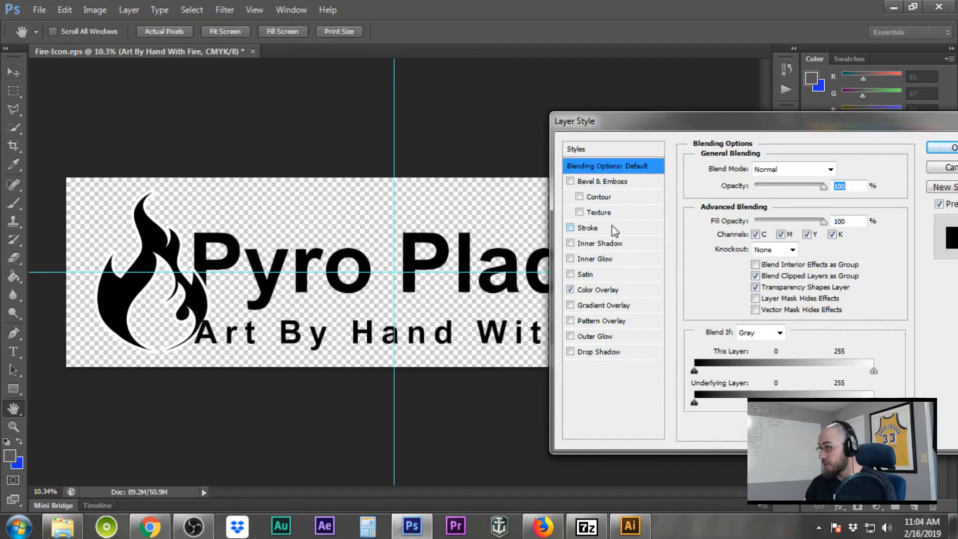
pyautogui.click(571, 228)
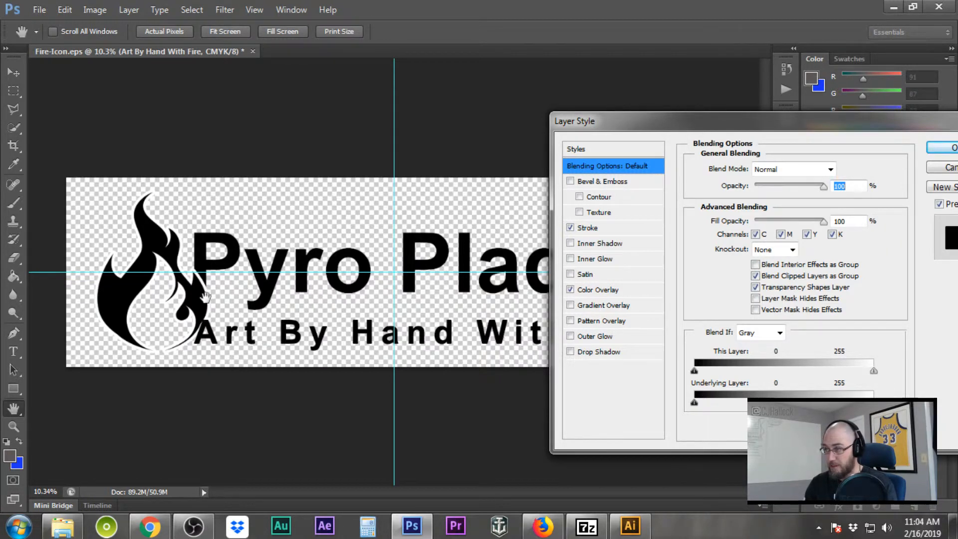
pyautogui.click(625, 229)
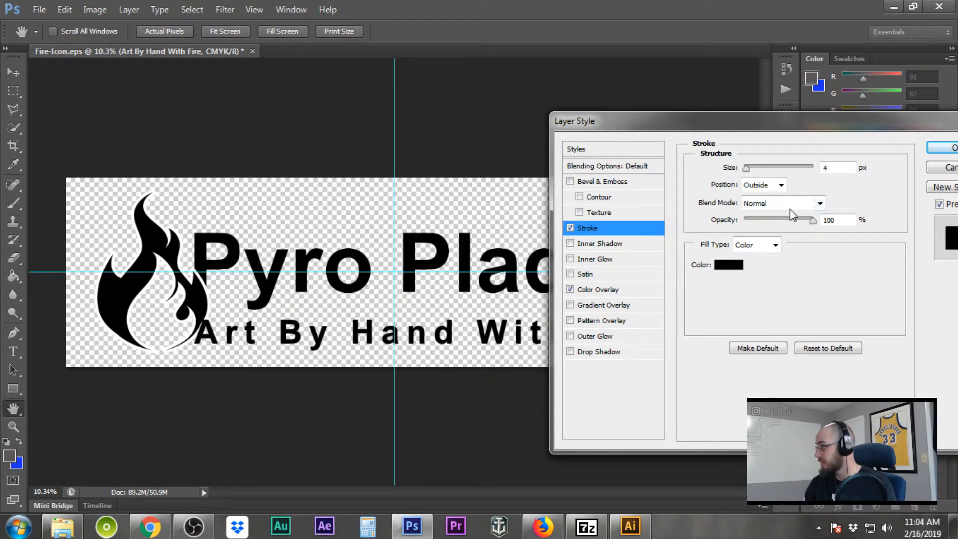
pyautogui.click(732, 265)
pyautogui.click(633, 295)
pyautogui.click(555, 236)
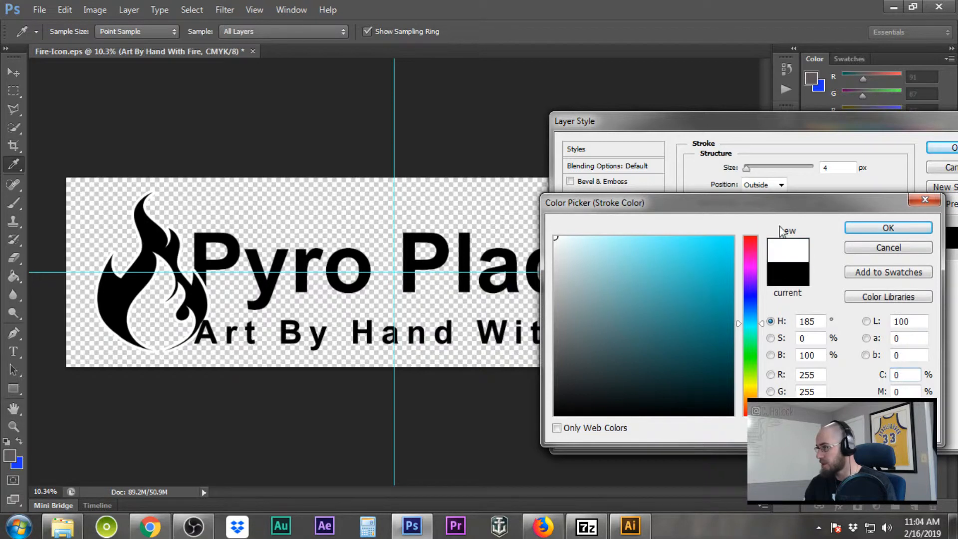
pyautogui.click(887, 228)
pyautogui.moveTo(747, 167)
pyautogui.mouseDown()
pyautogui.moveTo(823, 167)
pyautogui.moveTo(754, 168)
pyautogui.mouseUp()
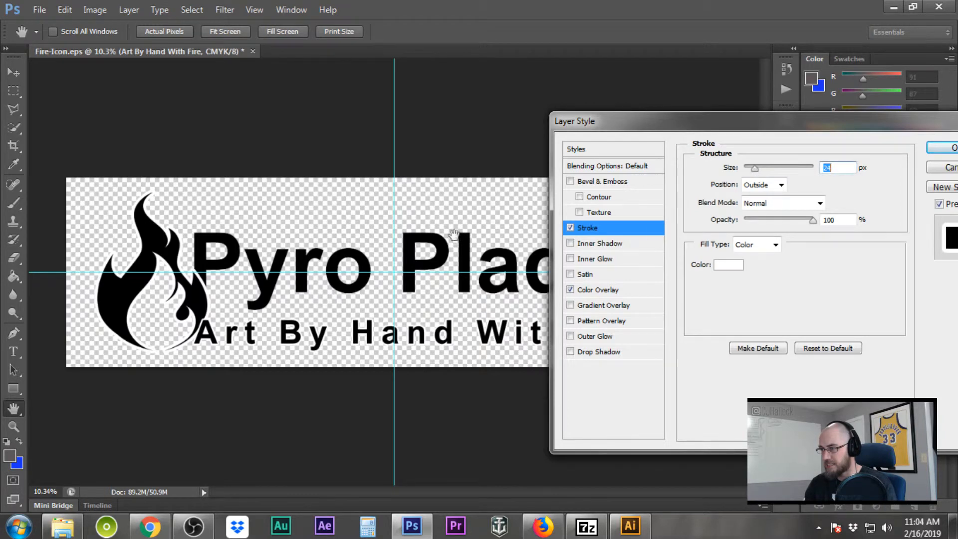
pyautogui.press('Up')
pyautogui.press('Up')
pyautogui.press('Up')
pyautogui.press('Up')
pyautogui.press('Up')
pyautogui.press('Up')
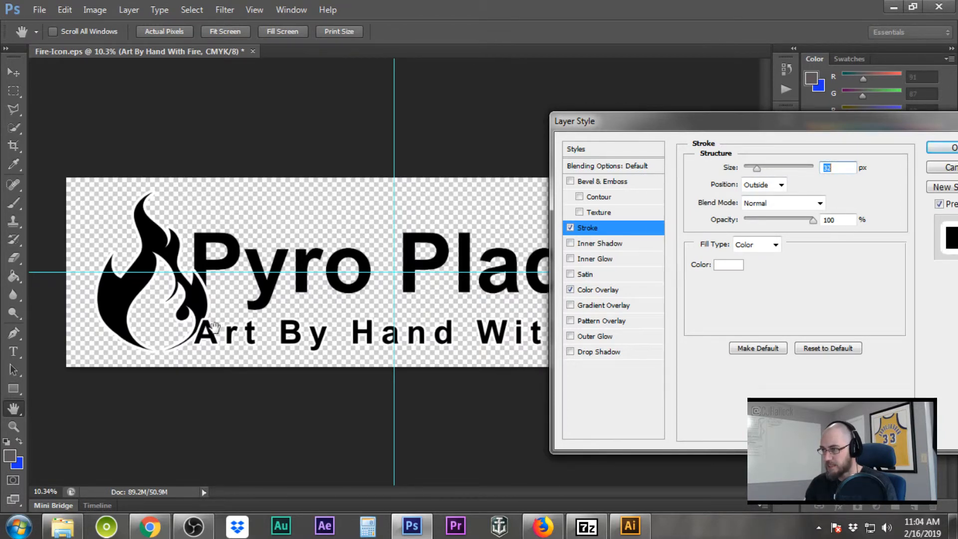
pyautogui.click(952, 147)
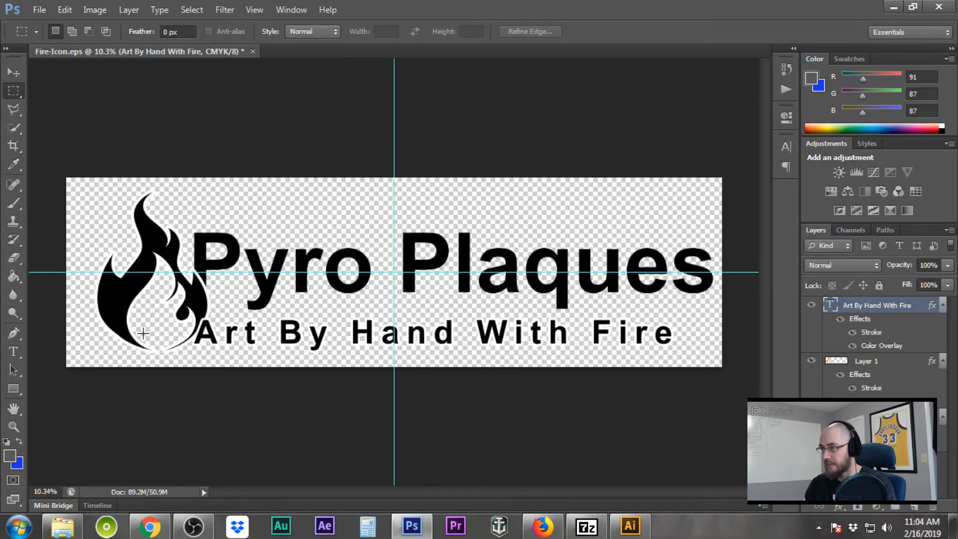
pyautogui.scroll(-1, 226, 319)
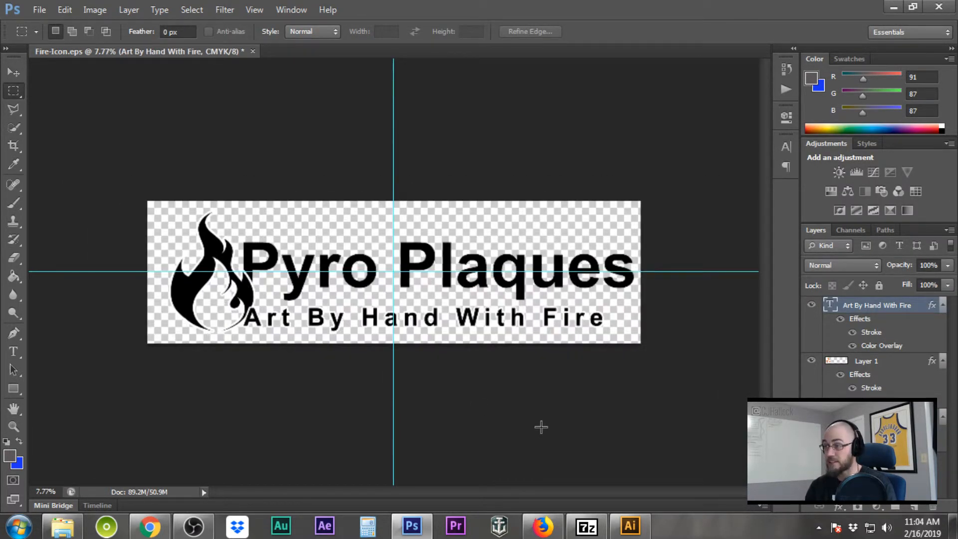
pyautogui.click(914, 507)
pyautogui.rightClick(878, 305)
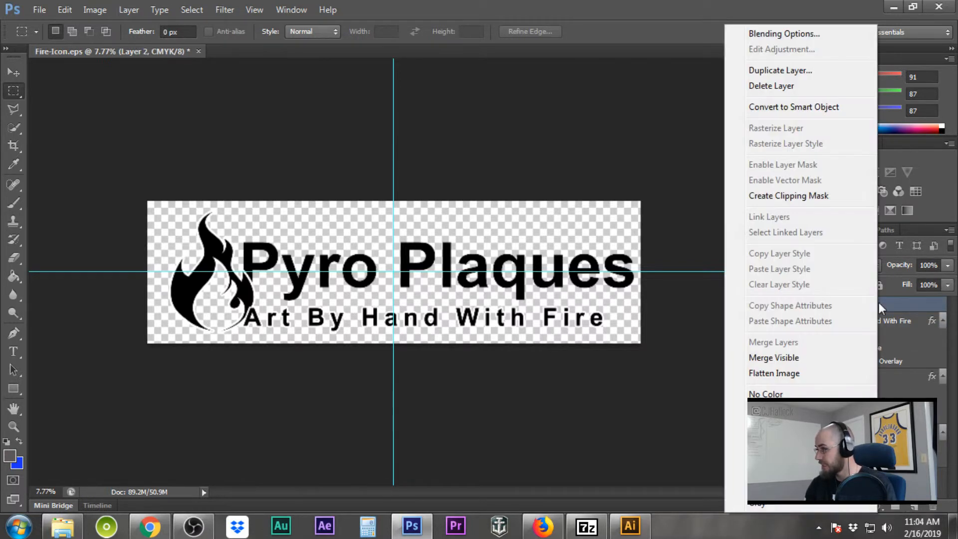
pyautogui.click(779, 357)
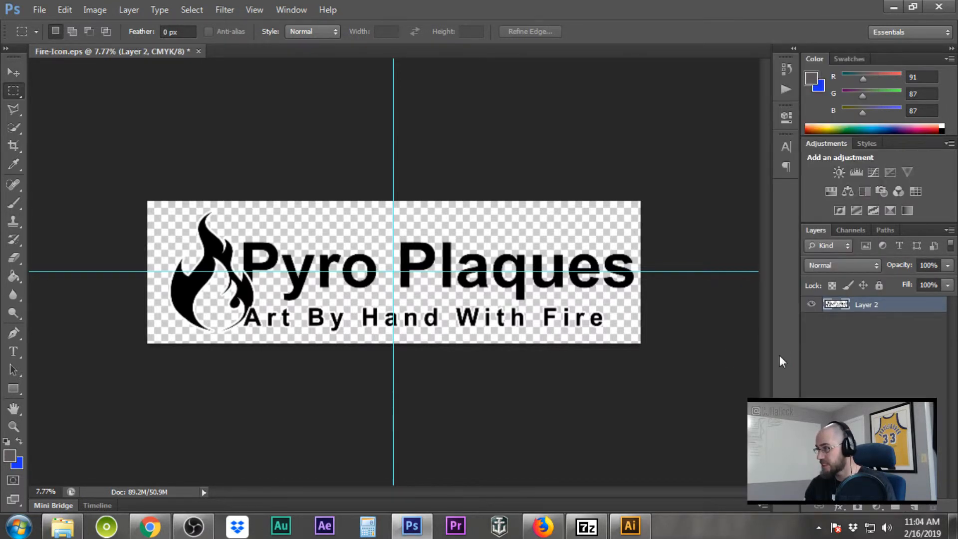
pyautogui.doubleClick(901, 305)
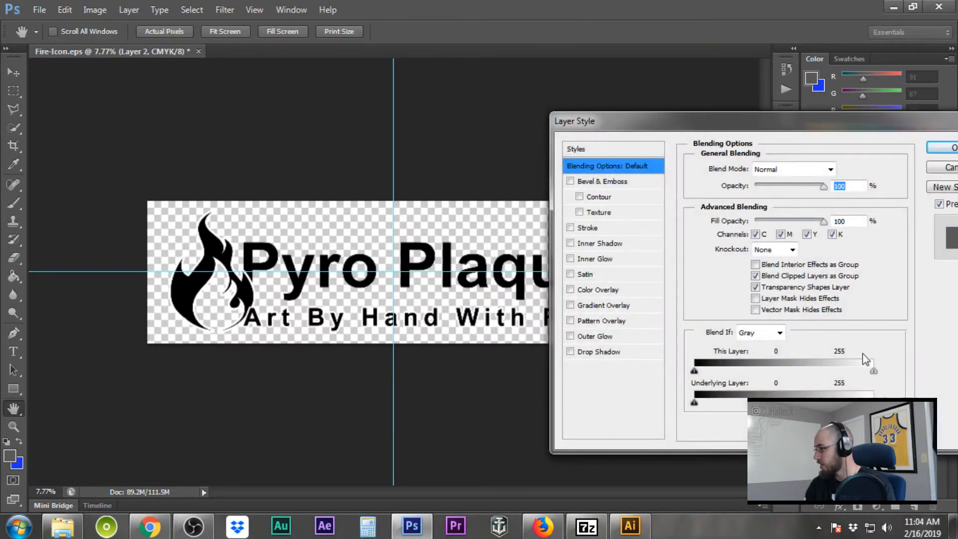
pyautogui.moveTo(872, 372); pyautogui.dragTo(851, 373)
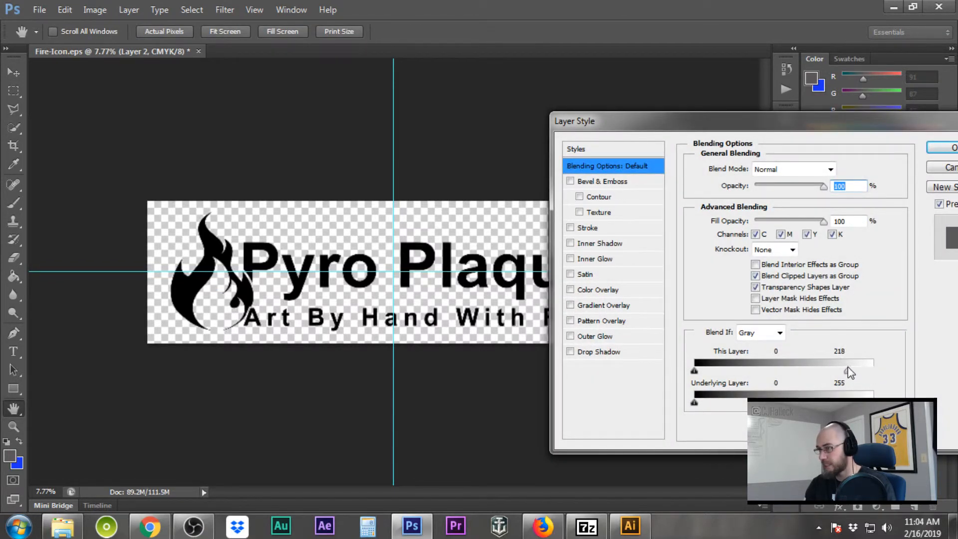
pyautogui.click(954, 150)
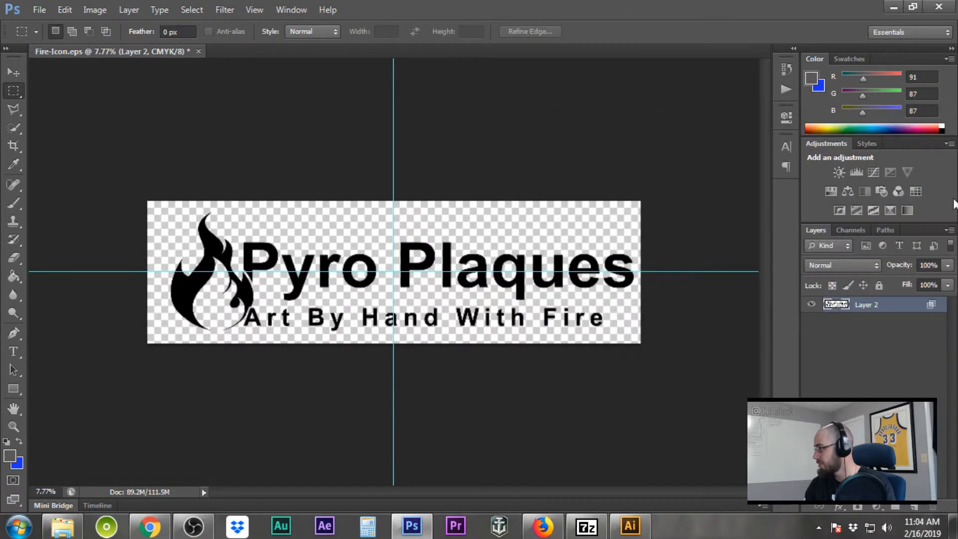
pyautogui.click(914, 506)
pyautogui.rightClick(882, 304)
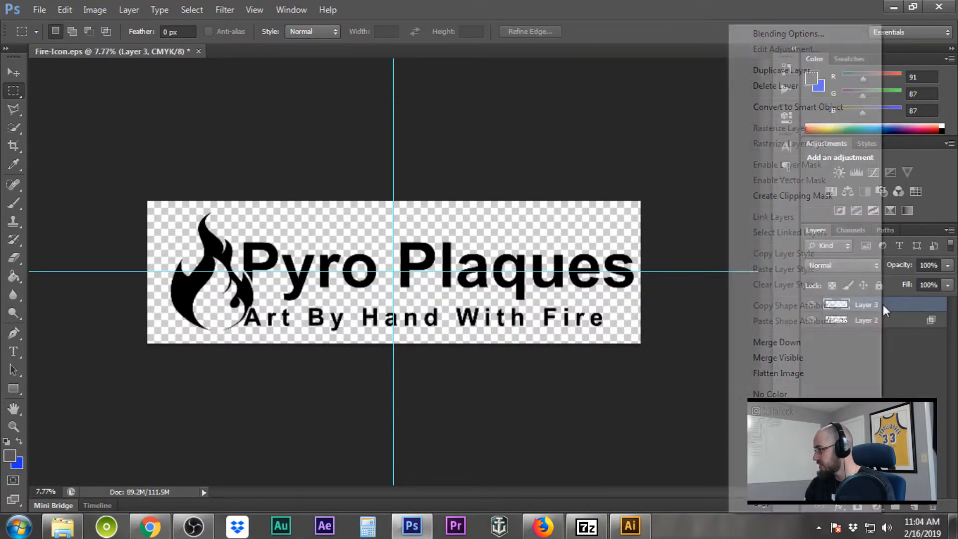
pyautogui.click(807, 359)
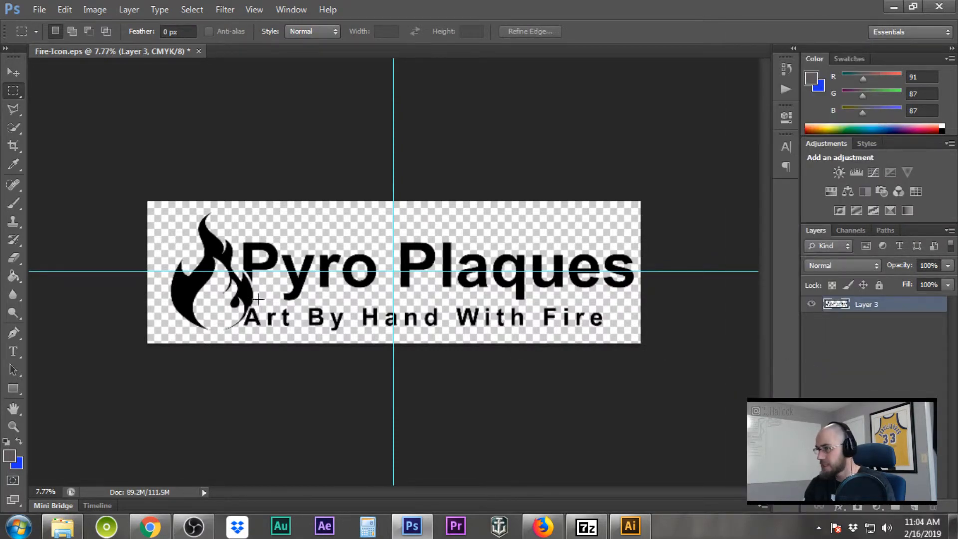
pyautogui.scroll(6, 277, 271)
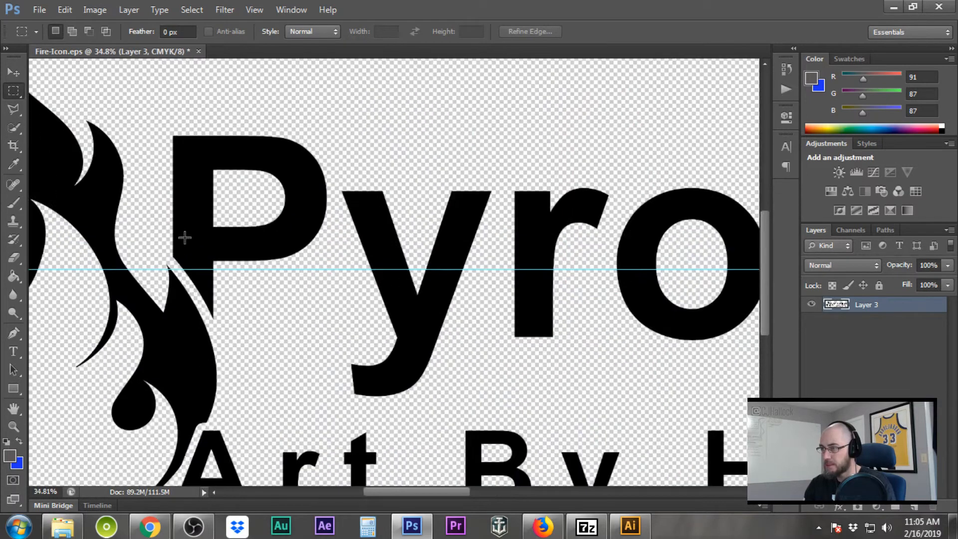
pyautogui.scroll(3, 172, 327)
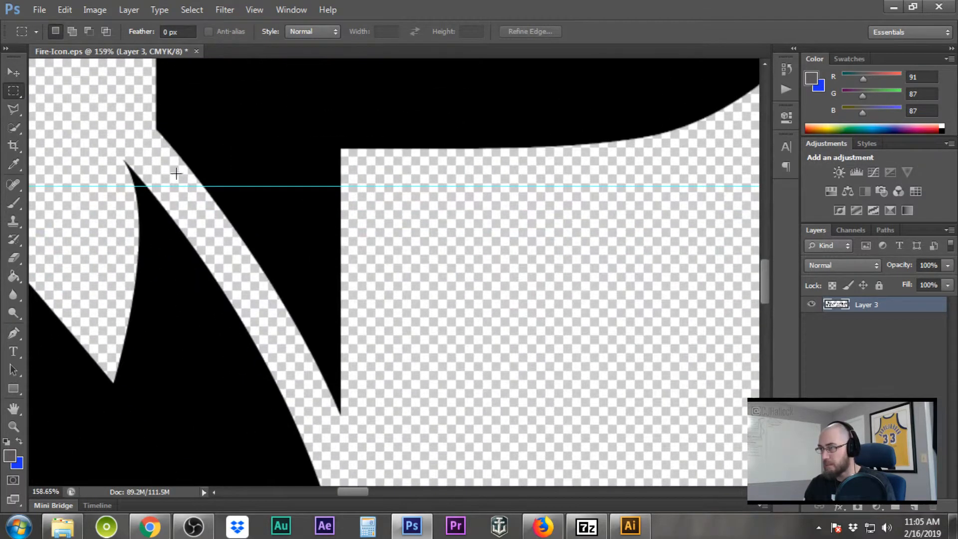
pyautogui.scroll(-1, 520, 299)
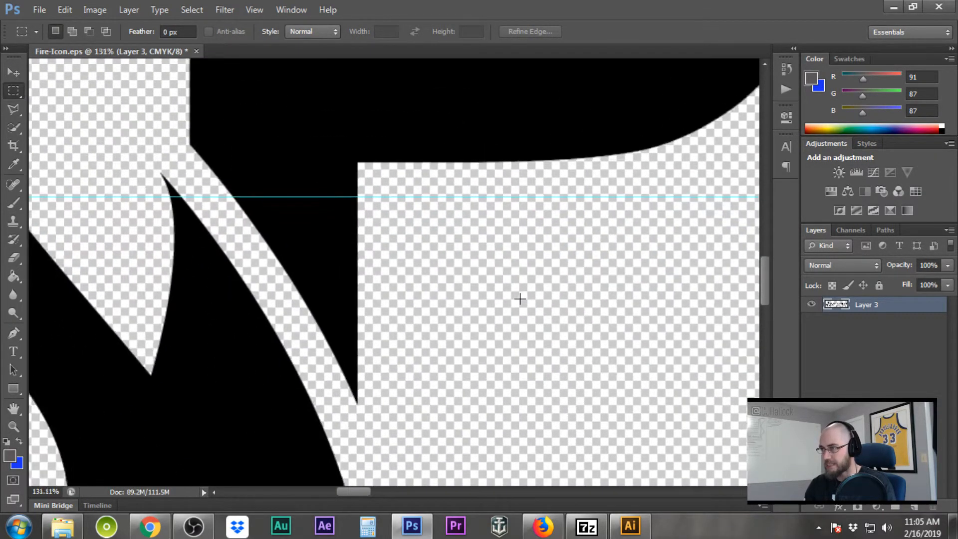
pyautogui.scroll(-10, 520, 298)
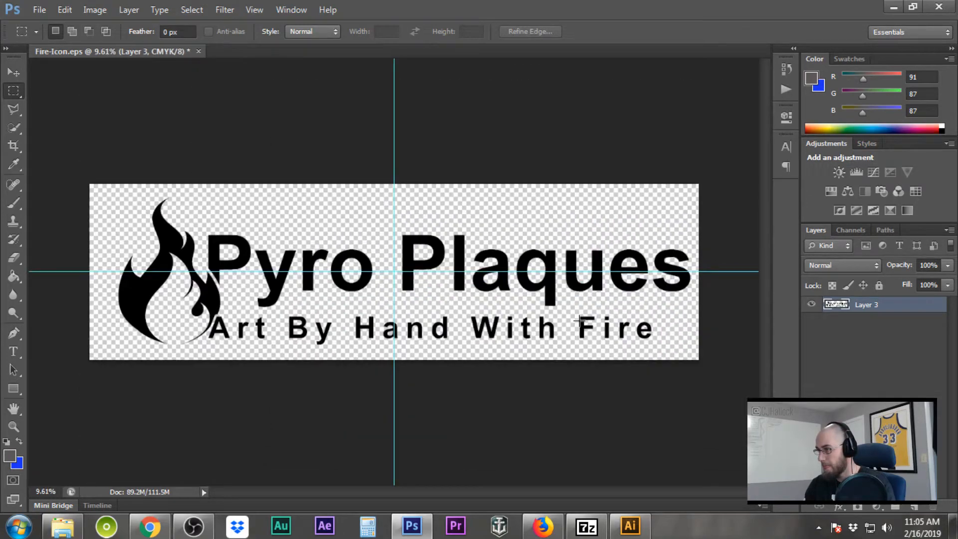
pyautogui.scroll(1, 469, 296)
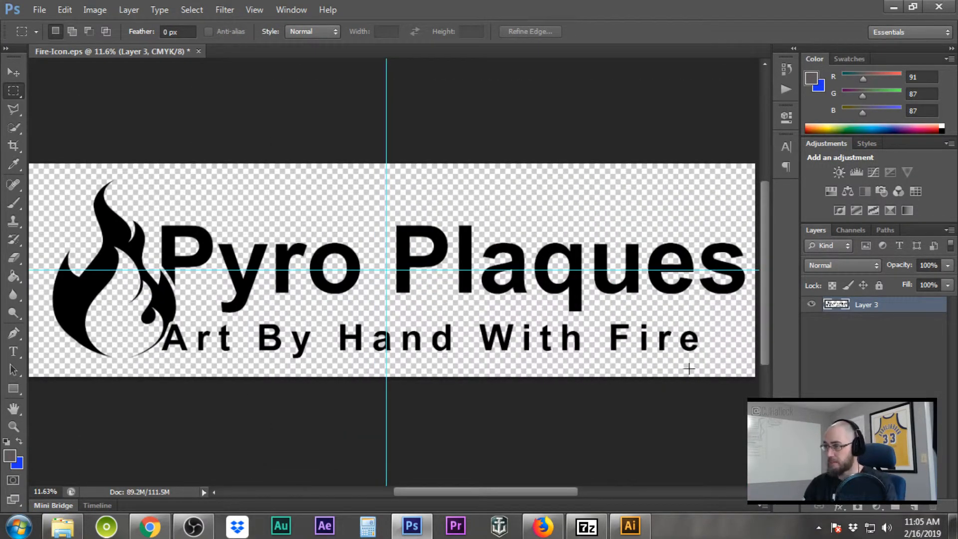
# Add a new Layer 4 beneath the logo layer and fill it with solid white
pyautogui.click(914, 507)
pyautogui.moveTo(892, 306); pyautogui.dragTo(877, 364)
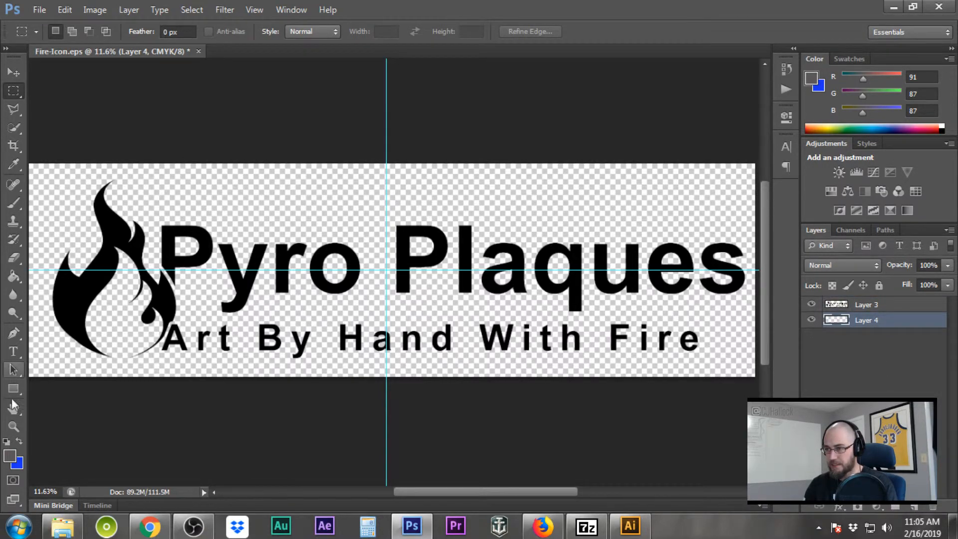
pyautogui.click(9, 455)
pyautogui.moveTo(633, 324); pyautogui.dragTo(453, 154)
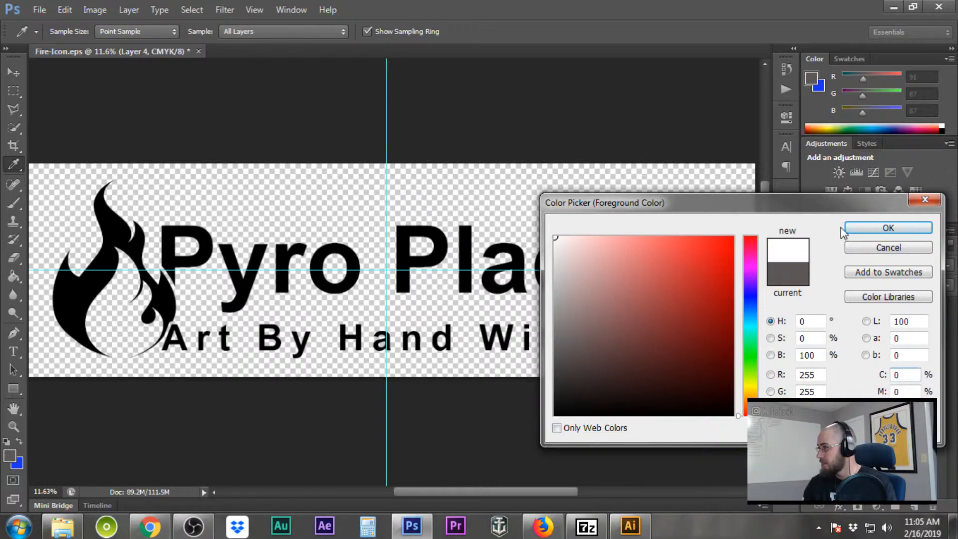
pyautogui.click(887, 227)
pyautogui.press('m')
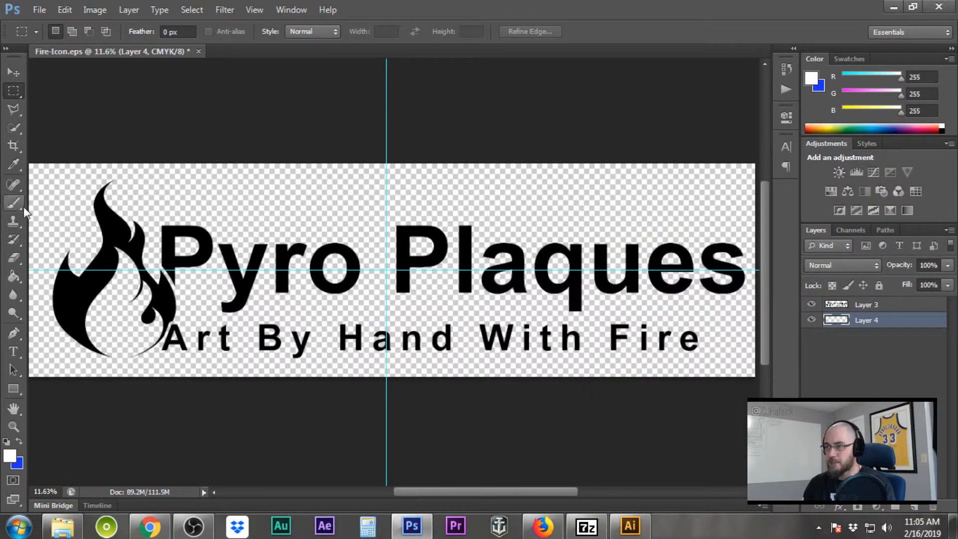
pyautogui.click(14, 276)
pyautogui.click(322, 186)
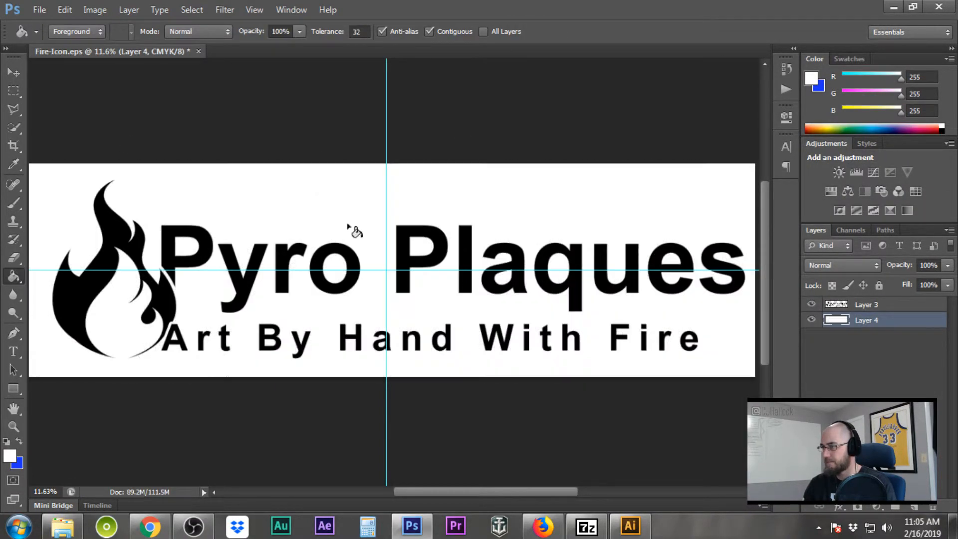
pyautogui.scroll(-3, 404, 301)
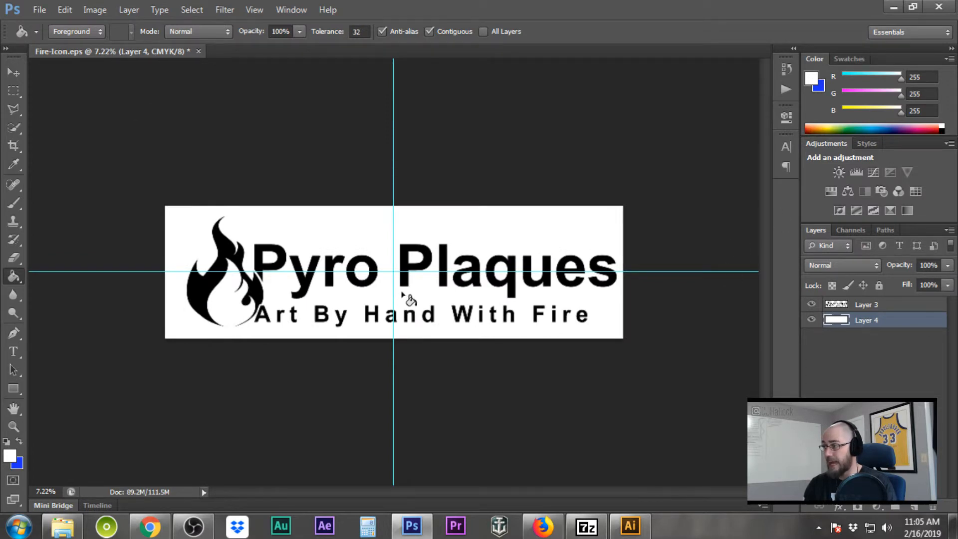
# Move the Layer 3 logo about 0.31 in left so it centres on the guide intersection
pyautogui.click(884, 307)
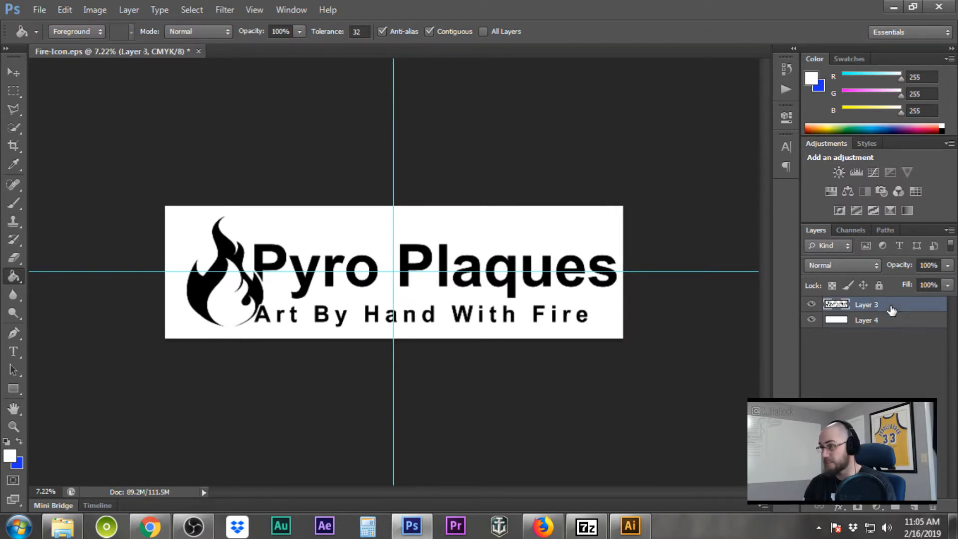
pyautogui.click(19, 76)
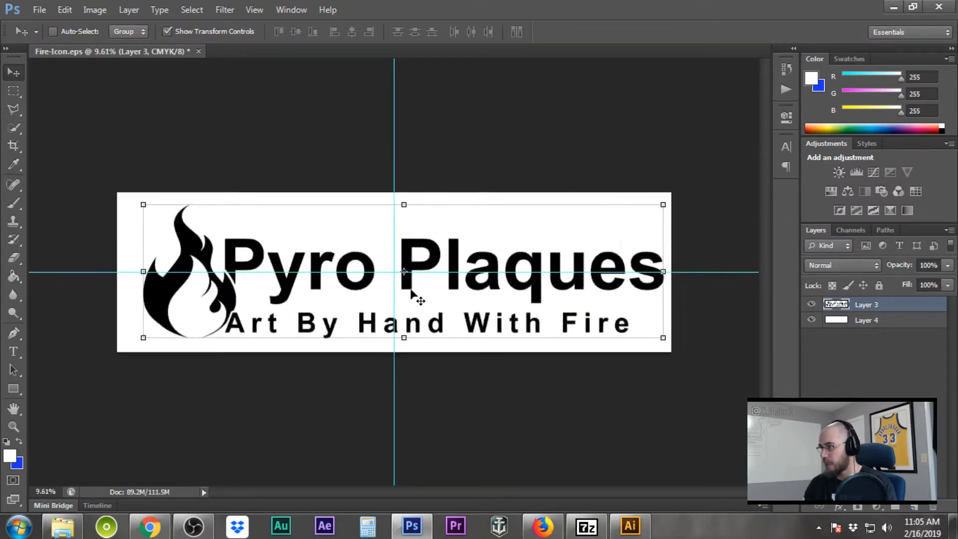
pyautogui.scroll(6, 413, 294)
pyautogui.moveTo(409, 279); pyautogui.dragTo(365, 286)
pyautogui.scroll(-7, 372, 289)
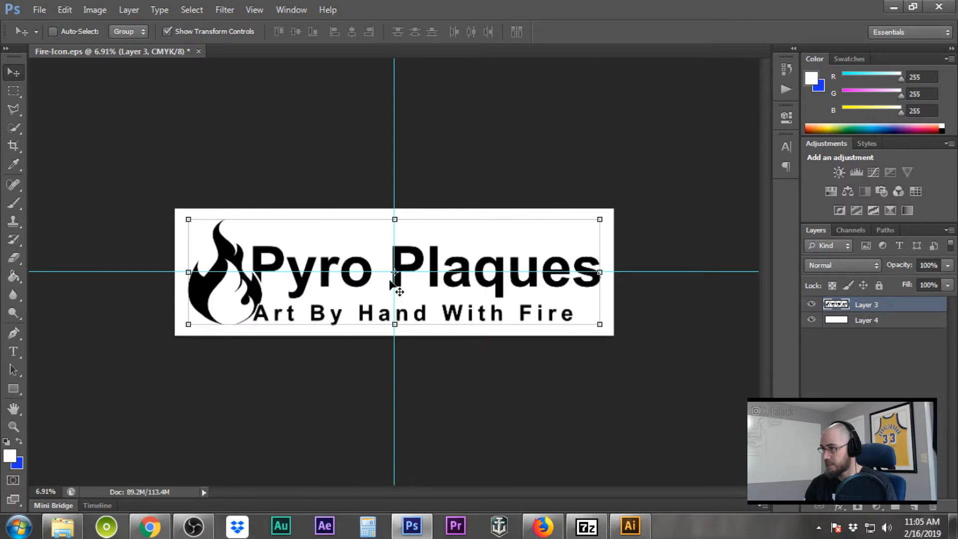
# Save the logo to the Desktop as PP-jp.jpg in JPEG format at Maximum quality 12
pyautogui.click(13, 89)
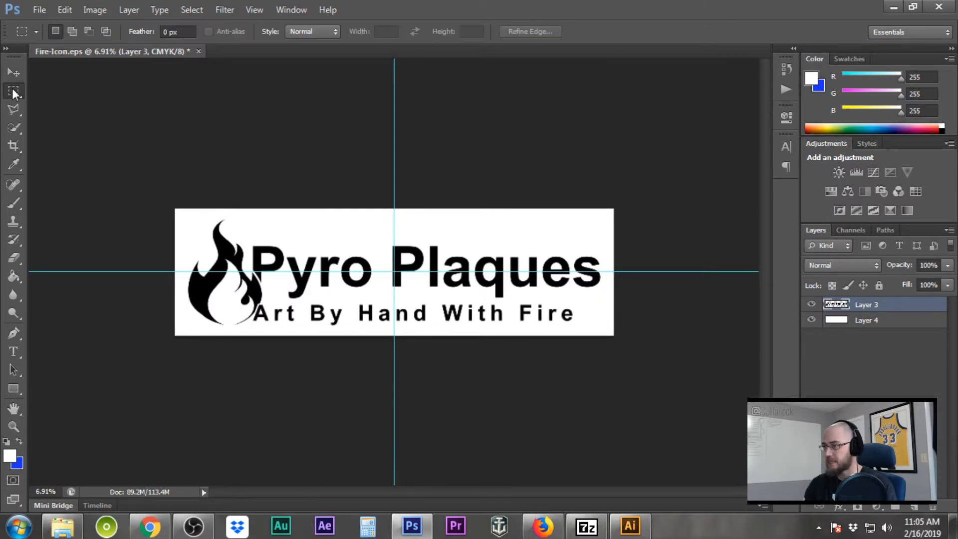
pyautogui.click(39, 10)
pyautogui.click(64, 178)
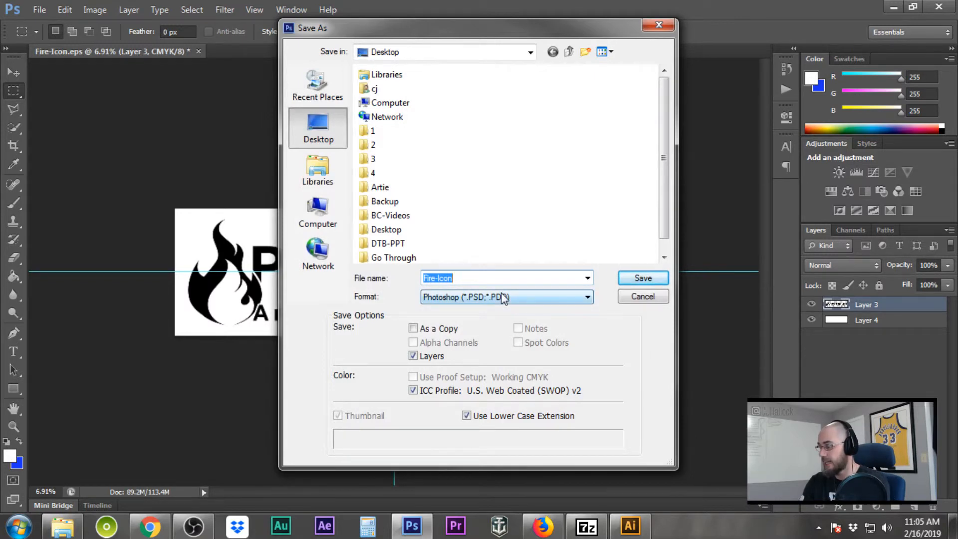
pyautogui.write('PP-jp')
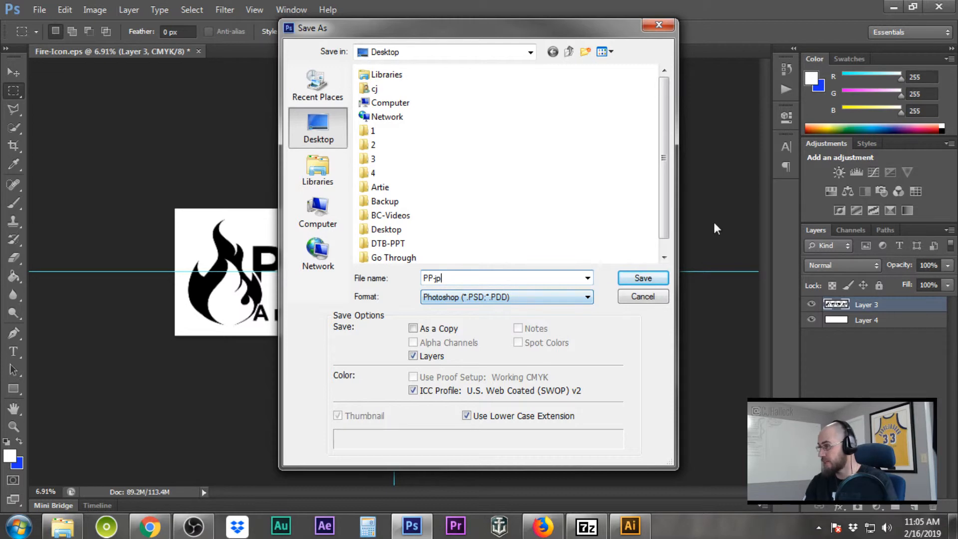
pyautogui.click(552, 297)
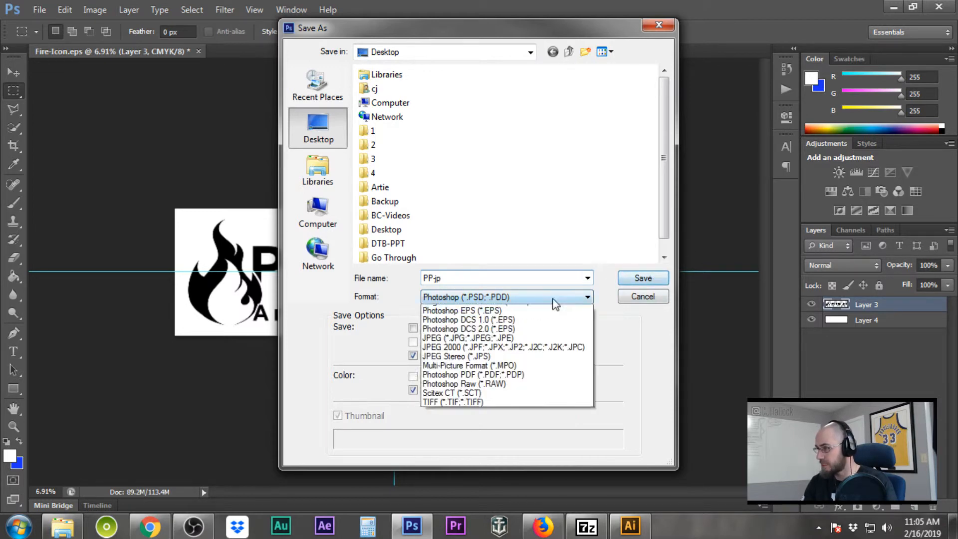
pyautogui.click(478, 355)
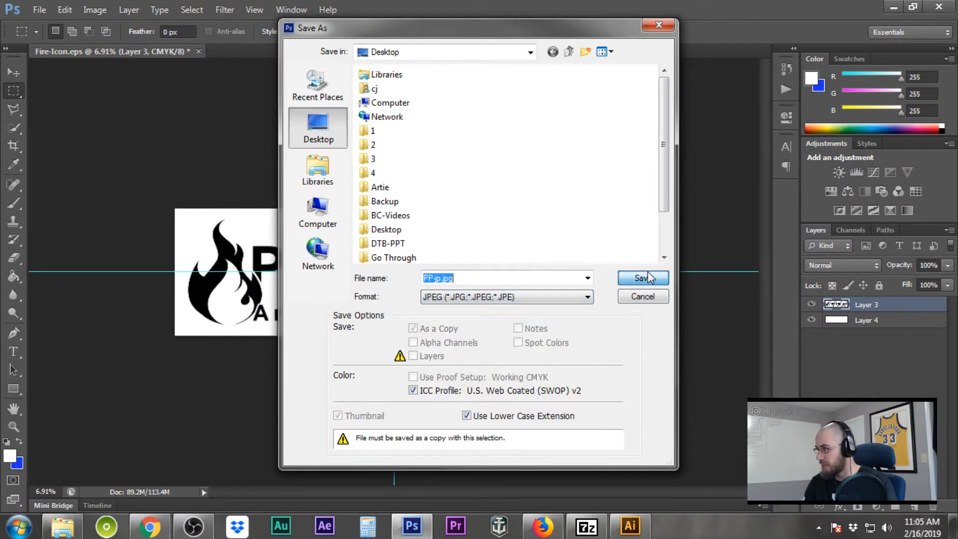
pyautogui.click(642, 278)
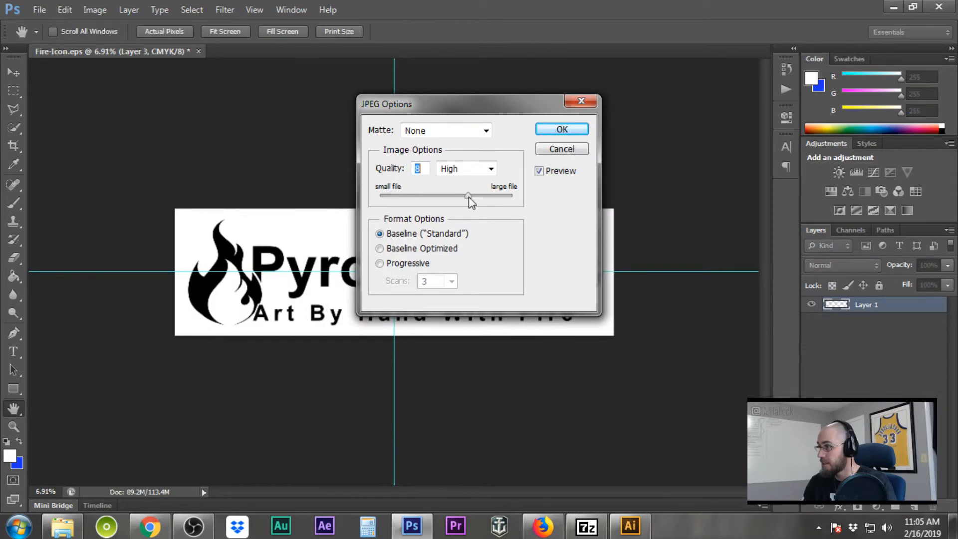
pyautogui.moveTo(469, 197); pyautogui.dragTo(512, 195)
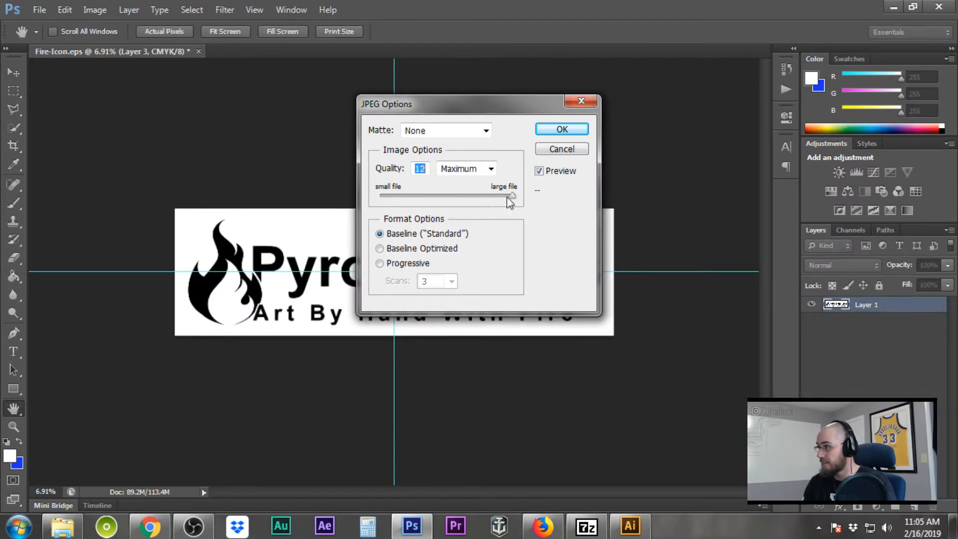
pyautogui.click(562, 131)
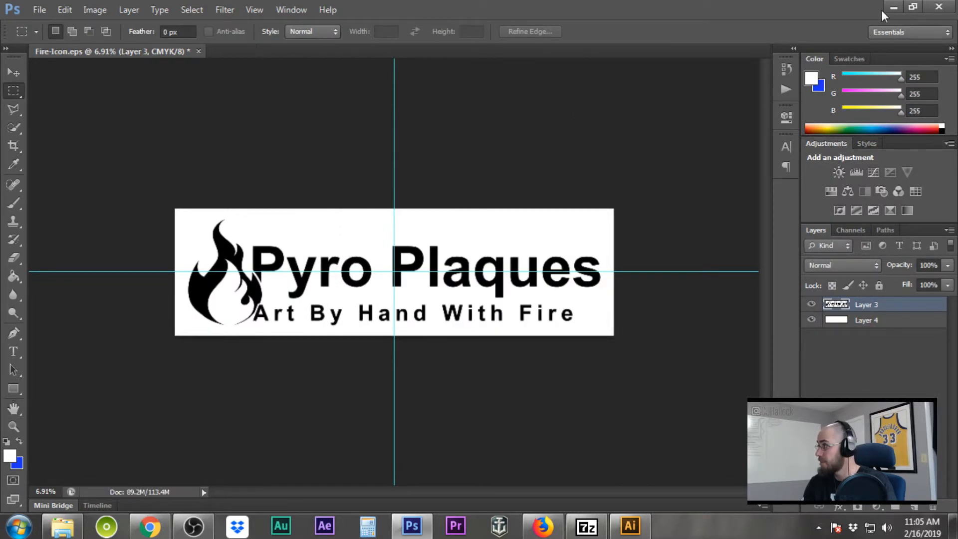
# Open PP-jp.jpg from the desktop in Adobe Illustrator CS6
pyautogui.click(892, 8)
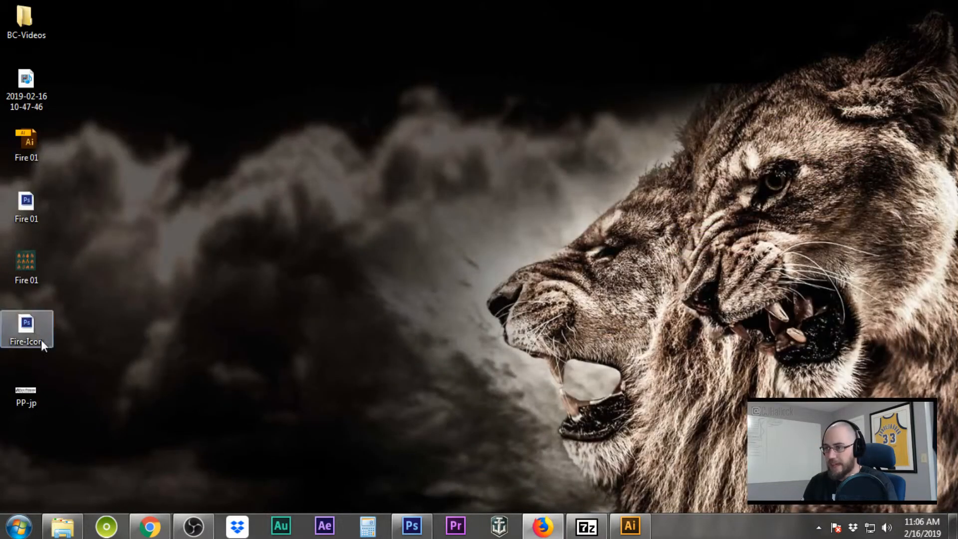
pyautogui.rightClick(28, 388)
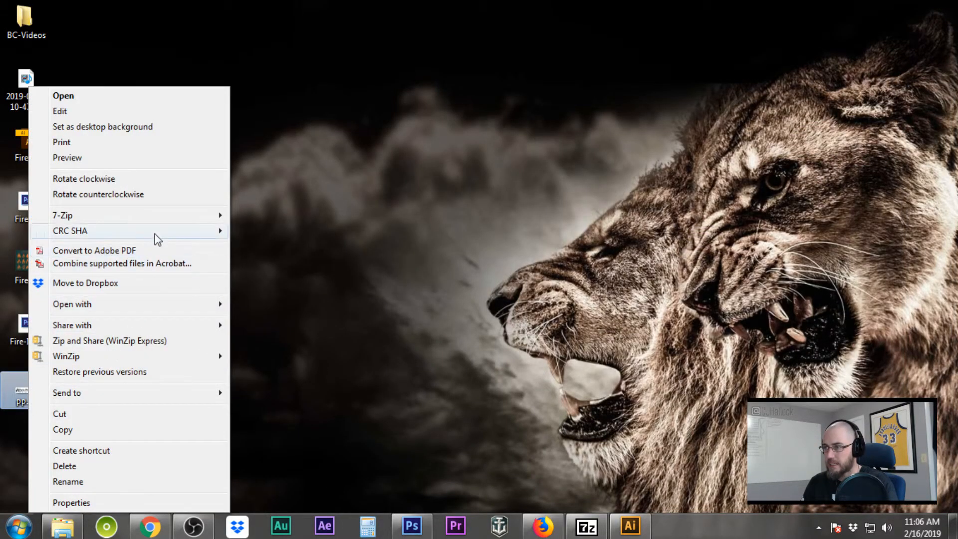
pyautogui.moveTo(153, 308)
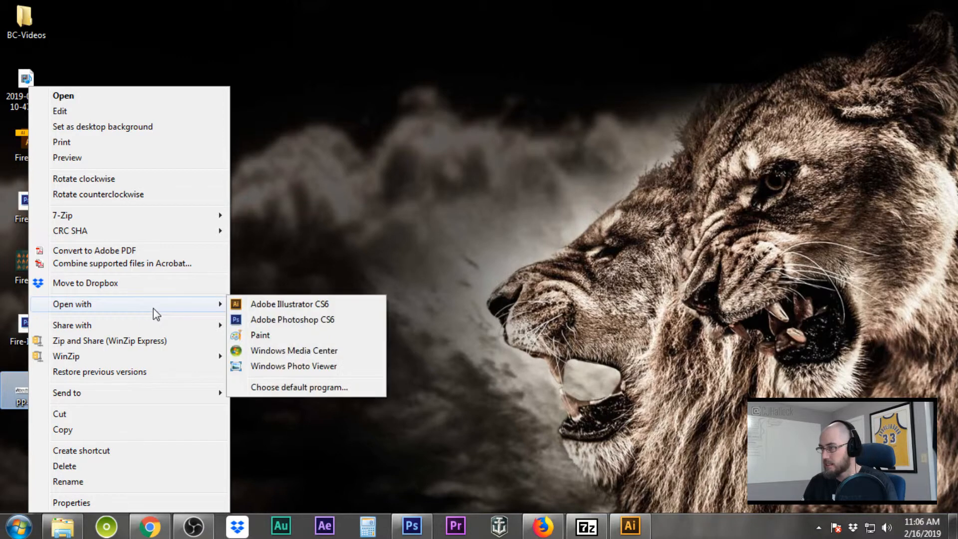
pyautogui.click(286, 304)
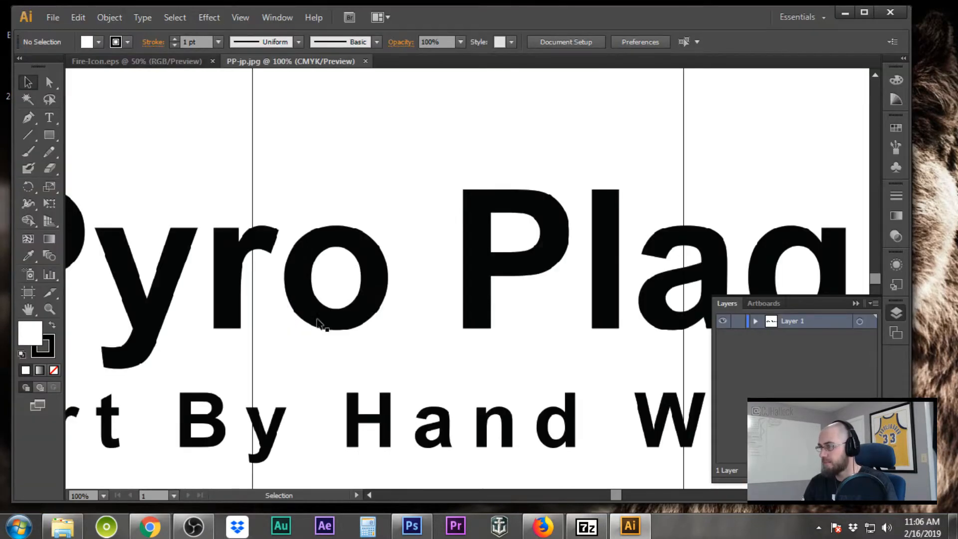
# Select the <Image> sublayer of Layer 1 and zoom out to 33.33% to see the whole logo
pyautogui.scroll(-3, 320, 319)
pyautogui.scroll(2, 379, 290)
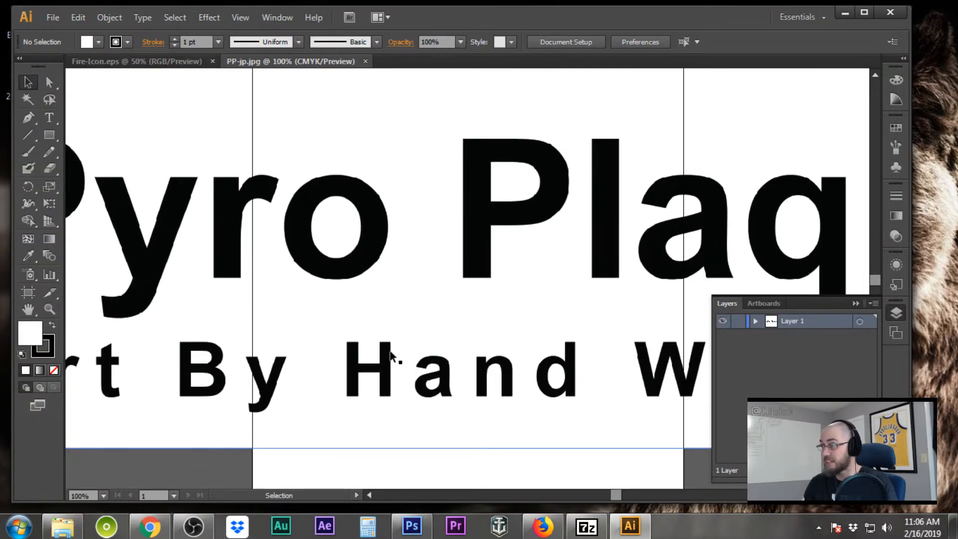
pyautogui.click(755, 321)
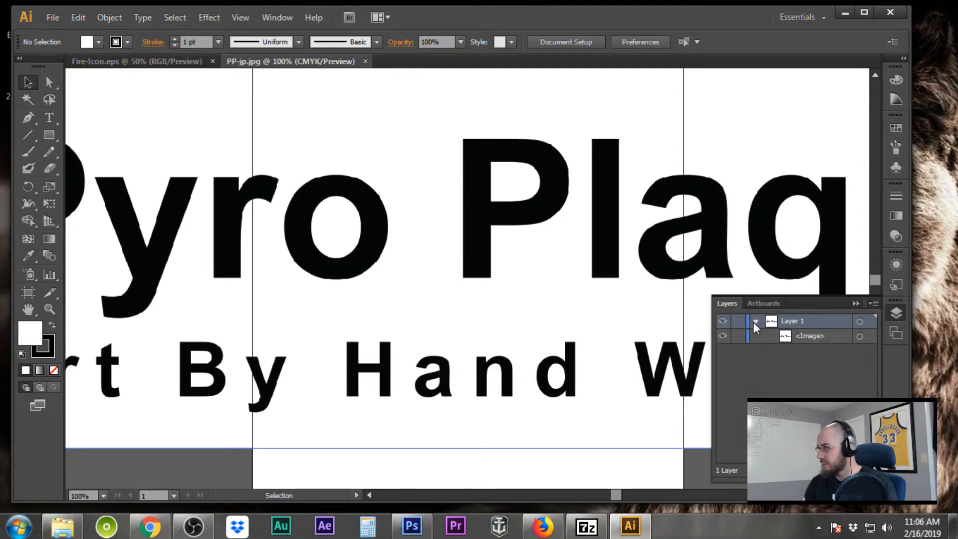
pyautogui.click(830, 338)
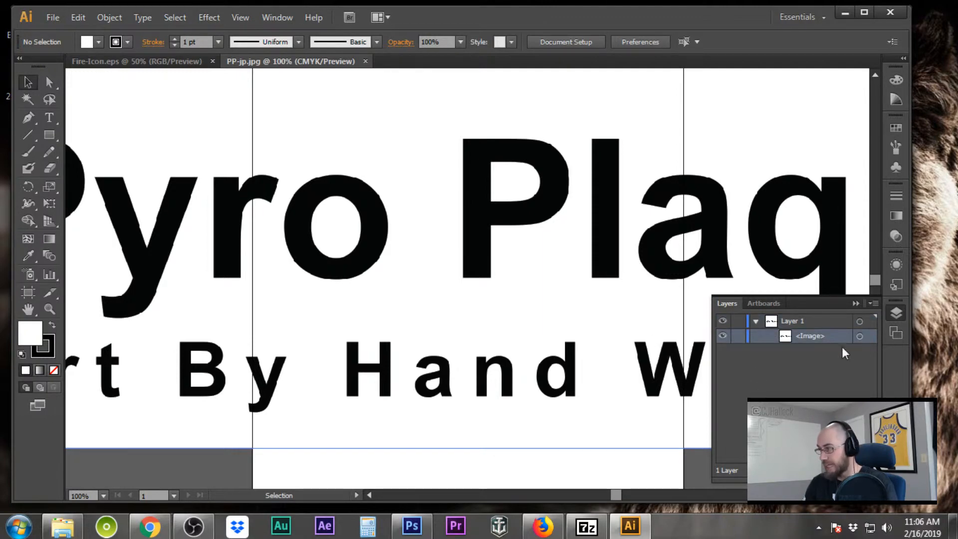
pyautogui.click(49, 309)
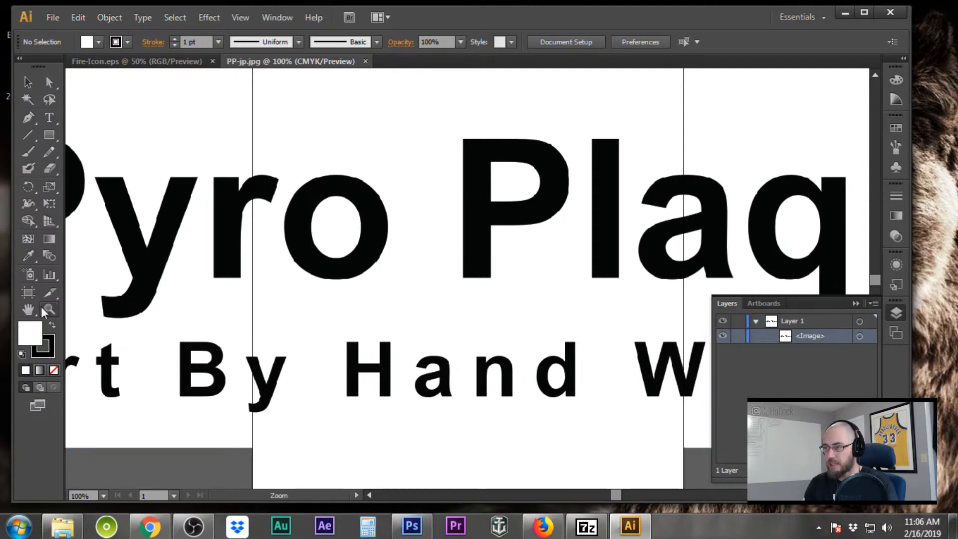
pyautogui.keyDown('alt'); pyautogui.click(382, 300); pyautogui.keyUp('alt')
pyautogui.keyDown('alt'); pyautogui.click(383, 300); pyautogui.keyUp('alt')
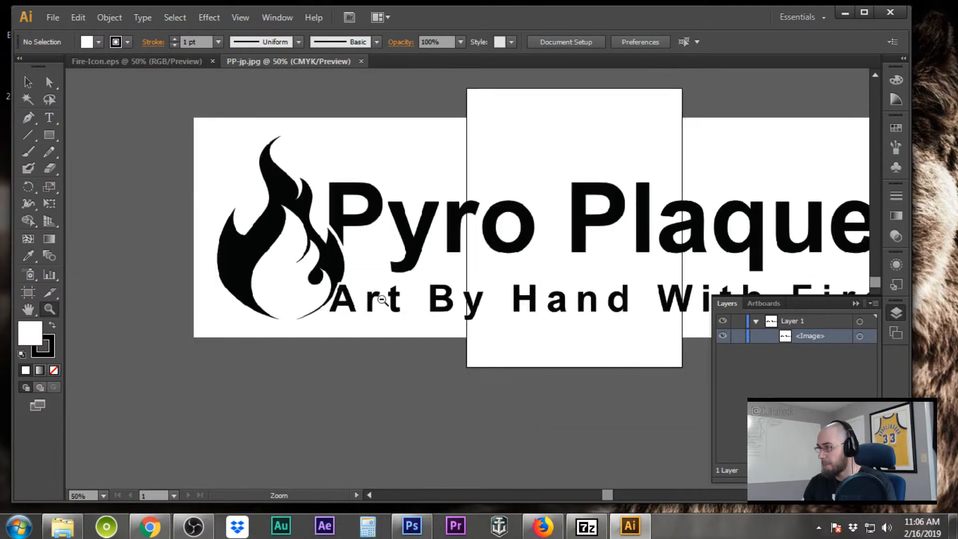
pyautogui.keyDown('alt'); pyautogui.click(382, 300); pyautogui.keyUp('alt')
# Put the logo image into Isolation Mode
pyautogui.click(27, 83)
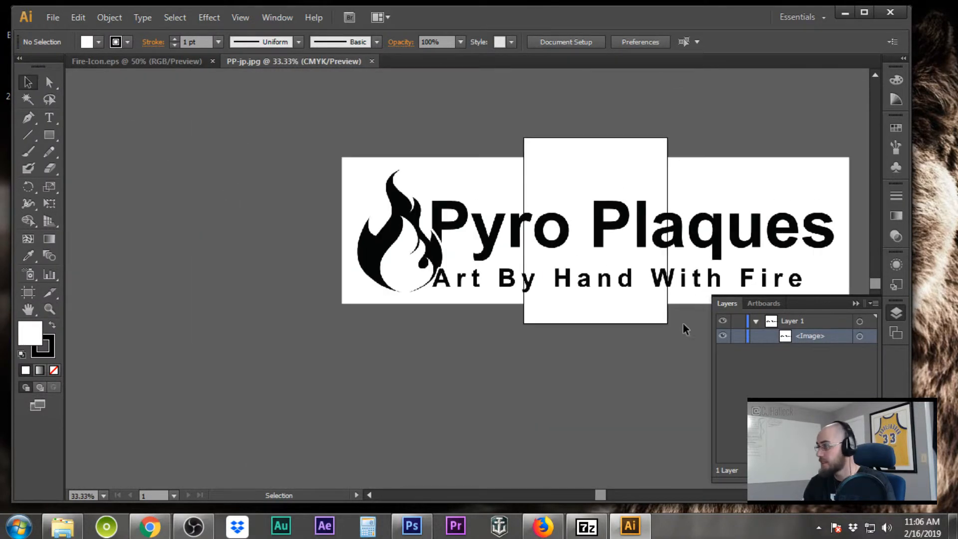
pyautogui.click(418, 227)
pyautogui.doubleClick(418, 227)
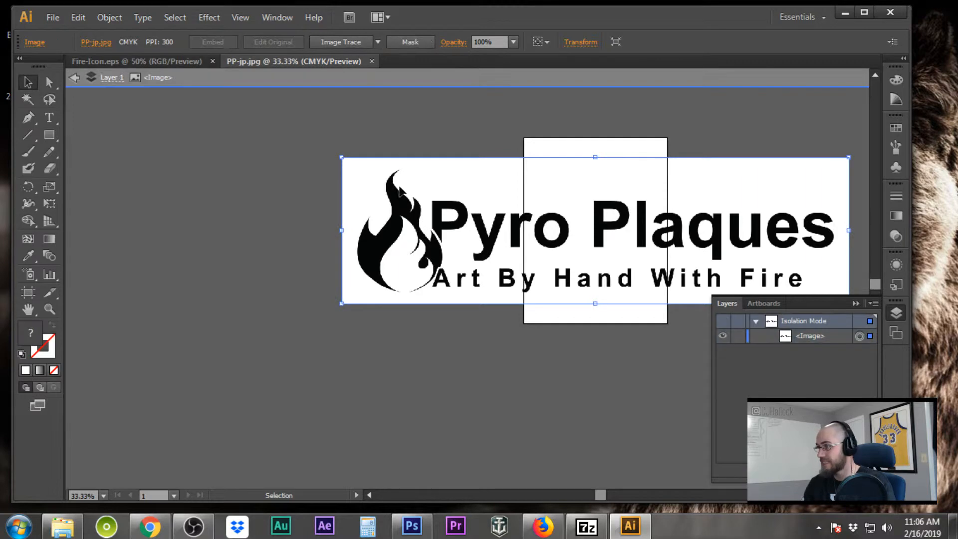
# Try scaling the logo image down from its corner, undoing each unsatisfactory attempt
pyautogui.press('ctrl')
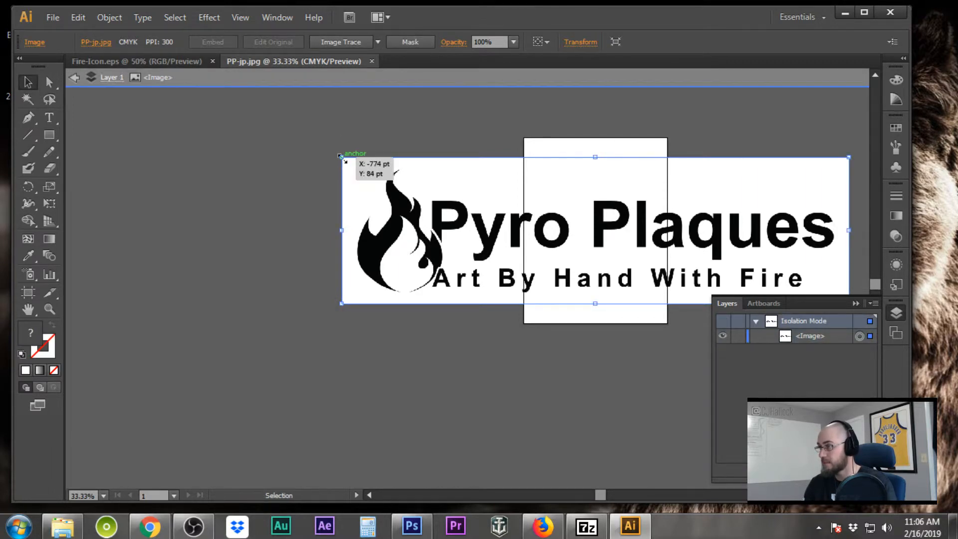
pyautogui.moveTo(341, 155); pyautogui.dragTo(436, 230)
pyautogui.click(78, 17)
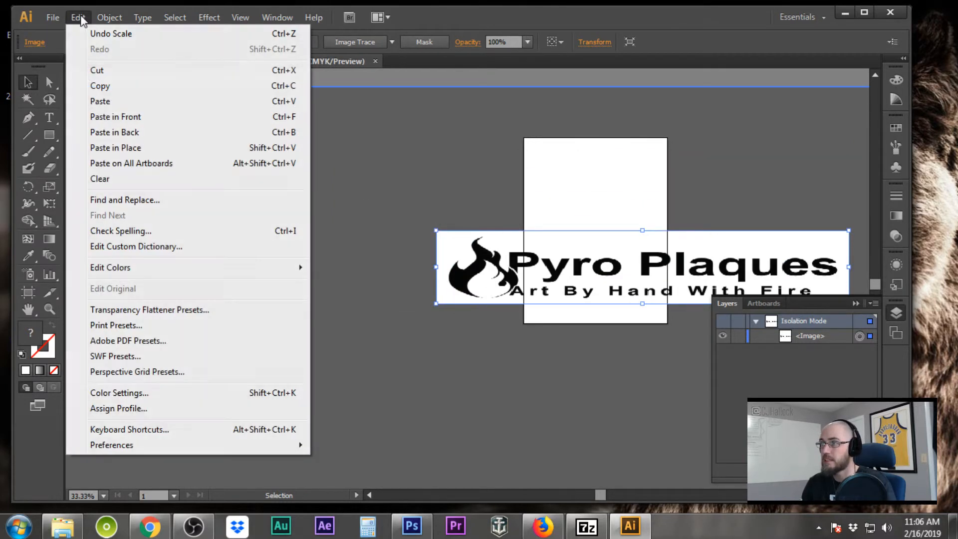
pyautogui.click(99, 34)
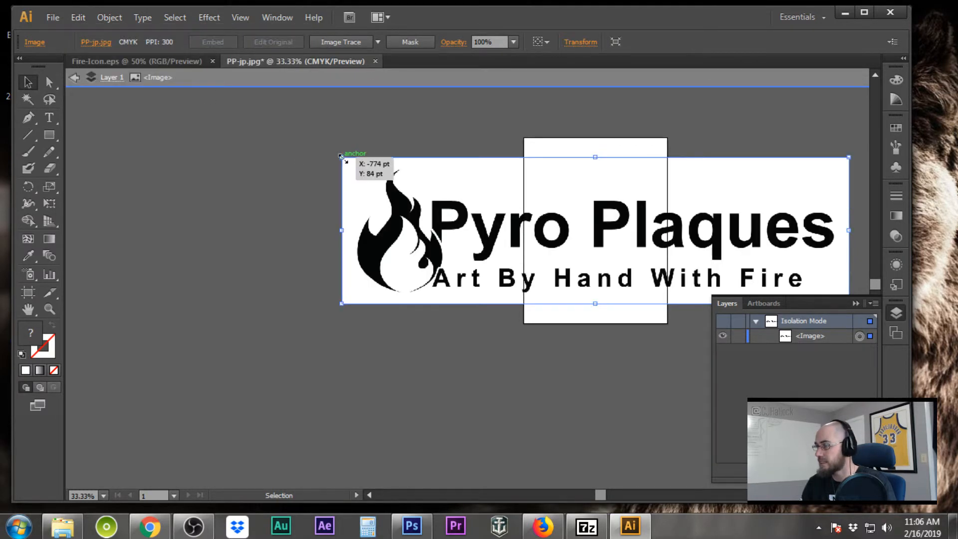
pyautogui.moveTo(340, 156); pyautogui.dragTo(428, 230)
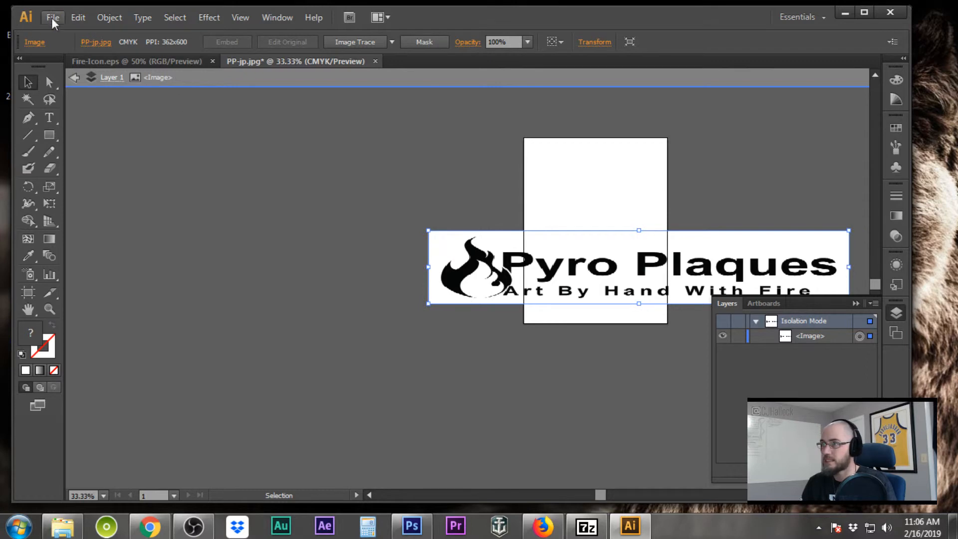
pyautogui.click(78, 17)
pyautogui.click(98, 35)
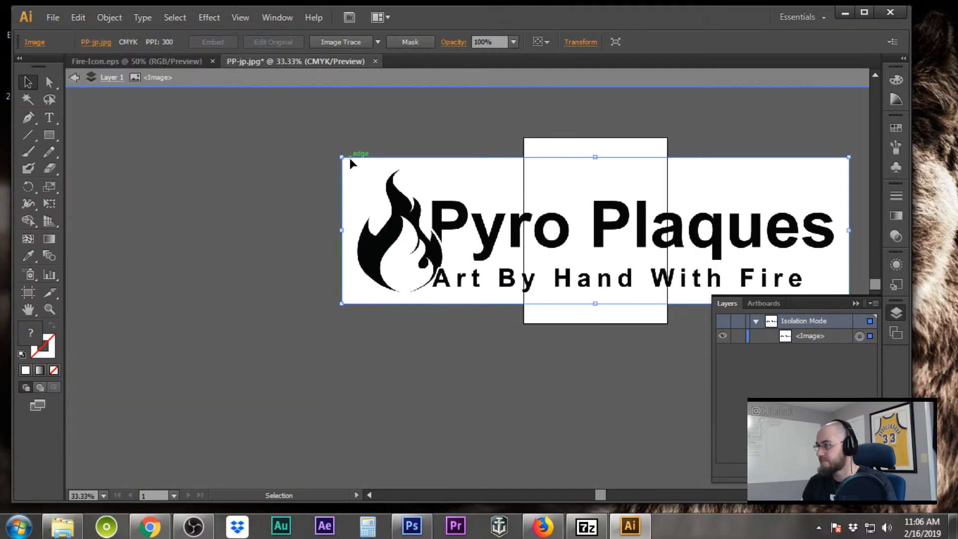
pyautogui.moveTo(342, 161); pyautogui.dragTo(434, 164)
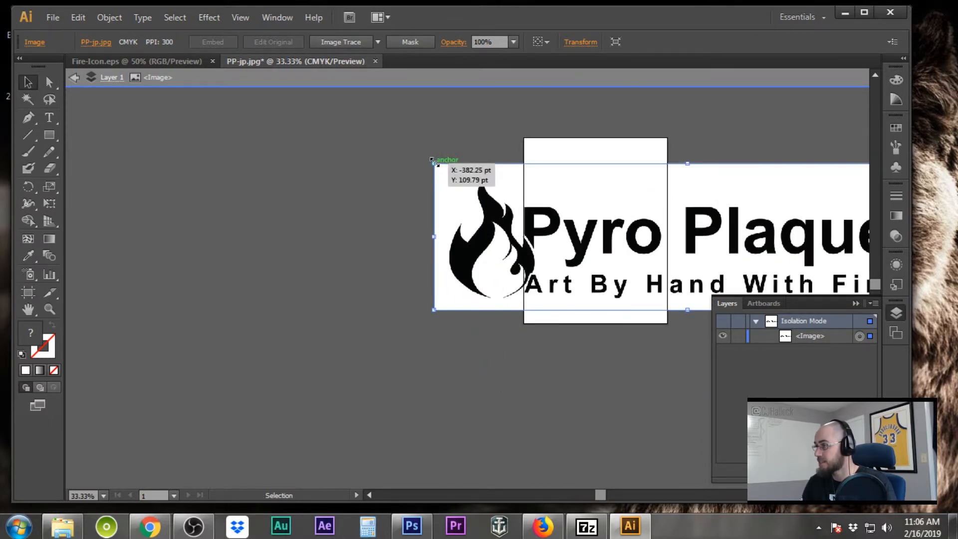
pyautogui.moveTo(433, 160); pyautogui.dragTo(477, 204)
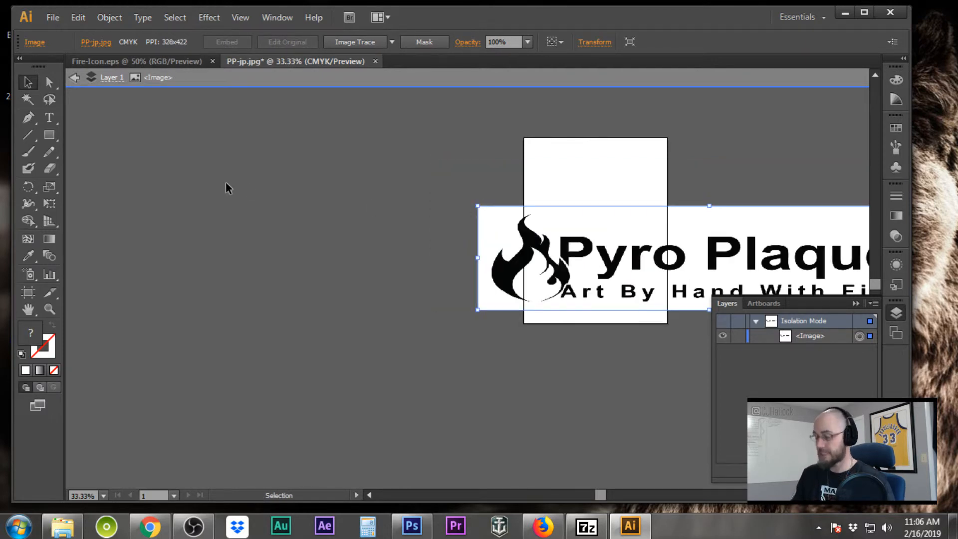
pyautogui.click(79, 18)
pyautogui.click(88, 36)
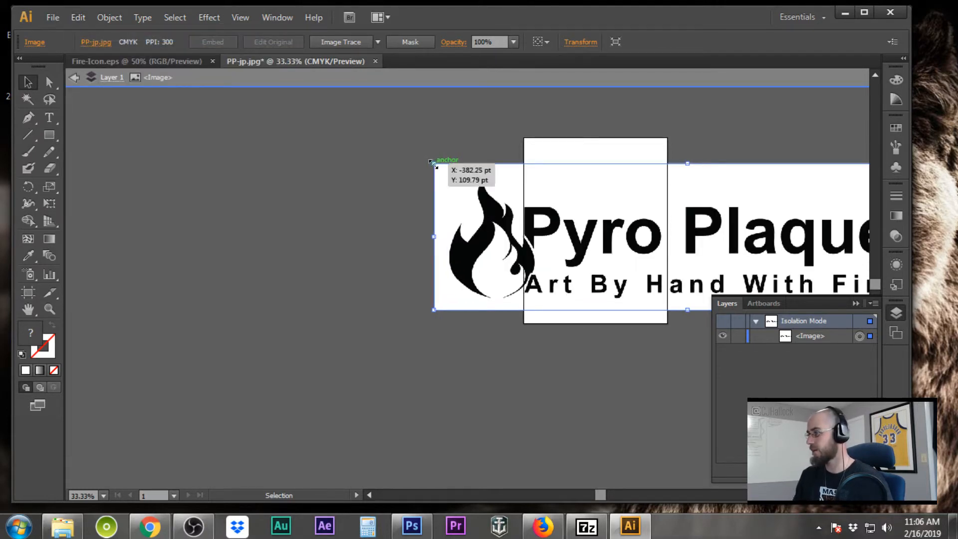
# Scale the logo to roughly 528 × 152 pt and place it in the artboard's lower half
pyautogui.moveTo(433, 163); pyautogui.dragTo(530, 226)
pyautogui.moveTo(766, 254); pyautogui.dragTo(484, 218)
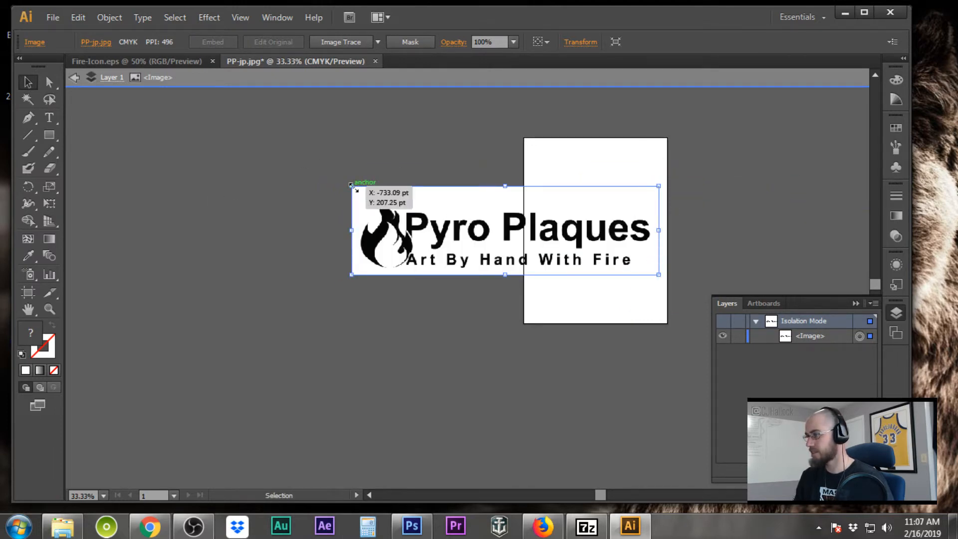
pyautogui.moveTo(351, 184); pyautogui.dragTo(459, 248)
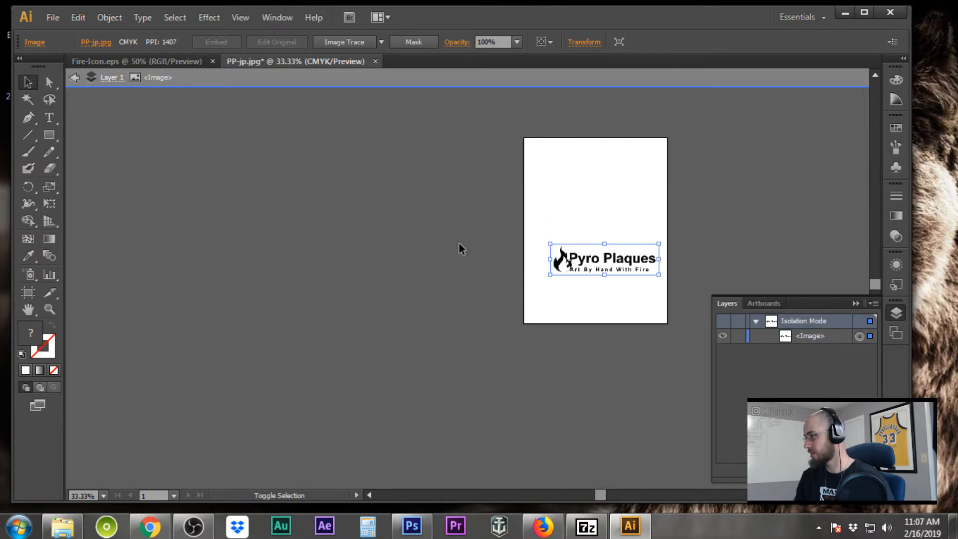
pyautogui.scroll(3, 626, 253)
pyautogui.scroll(-2, 605, 272)
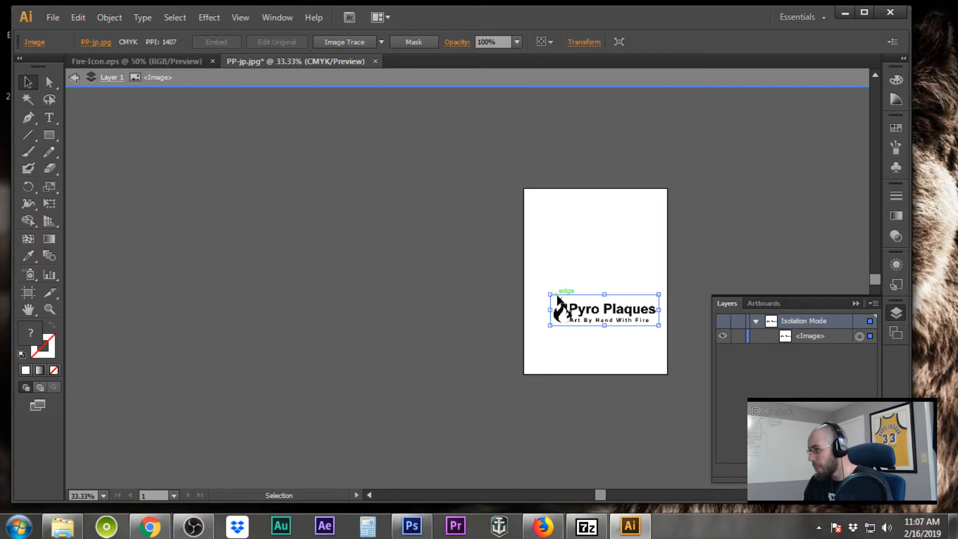
pyautogui.moveTo(549, 293); pyautogui.dragTo(535, 286)
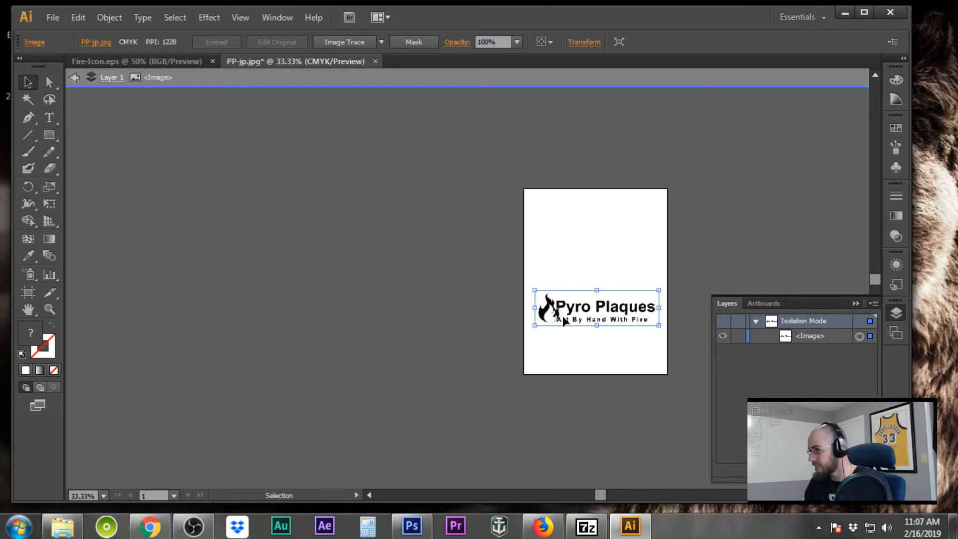
# Zoom in on the logo to 150%
pyautogui.scroll(5, 609, 349)
pyautogui.scroll(-4, 609, 349)
pyautogui.click(50, 308)
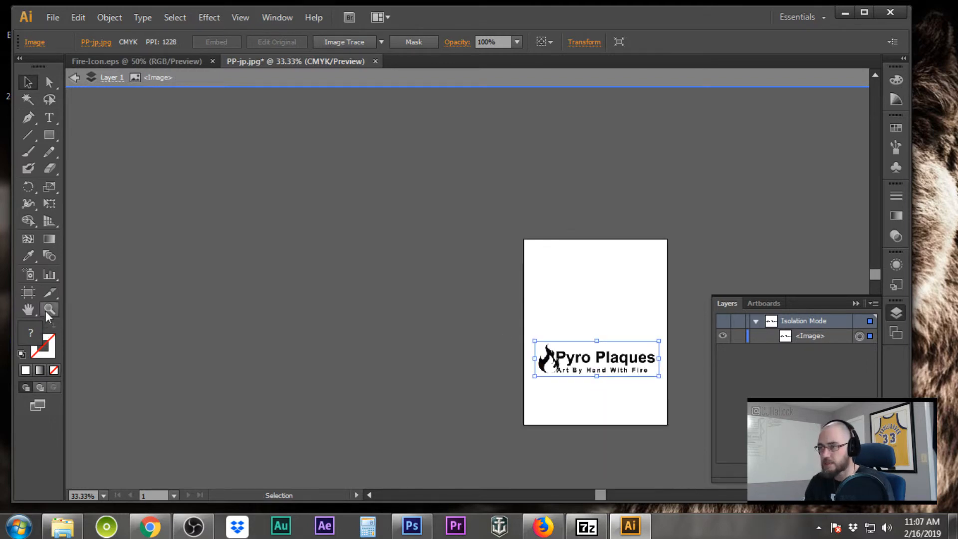
pyautogui.click(597, 371)
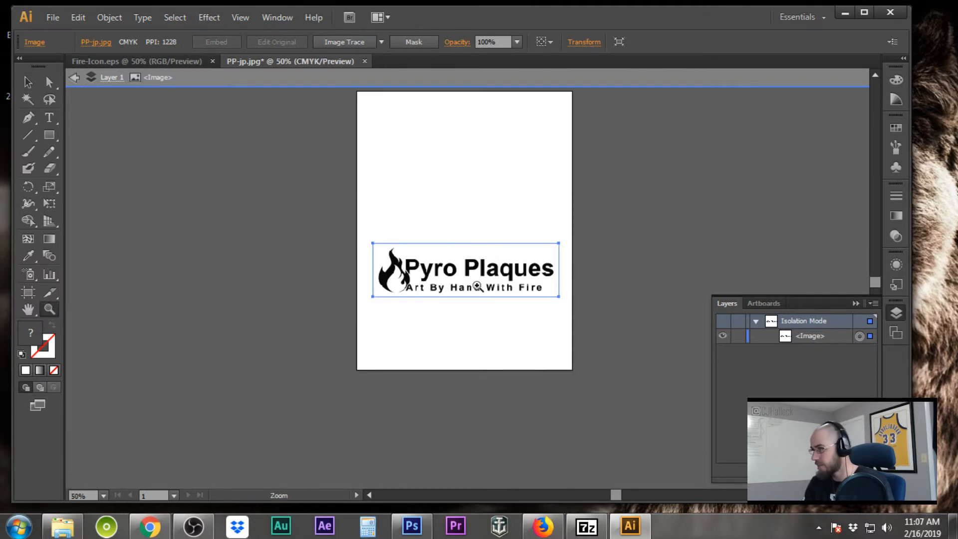
pyautogui.click(478, 286)
pyautogui.click(488, 283)
pyautogui.click(465, 310)
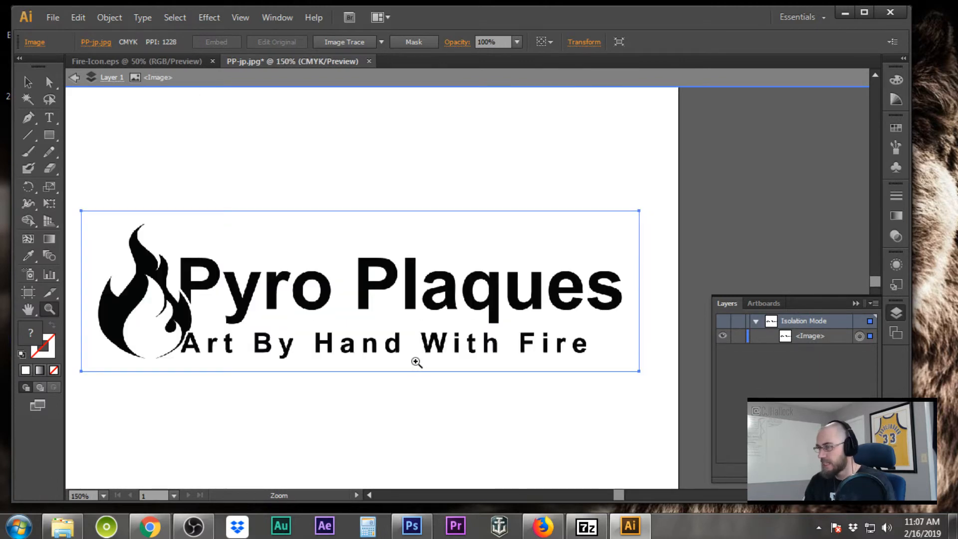
# Select the <Image> layer in the Layers panel, leaving its name unchanged
pyautogui.click(811, 339)
pyautogui.doubleClick(810, 337)
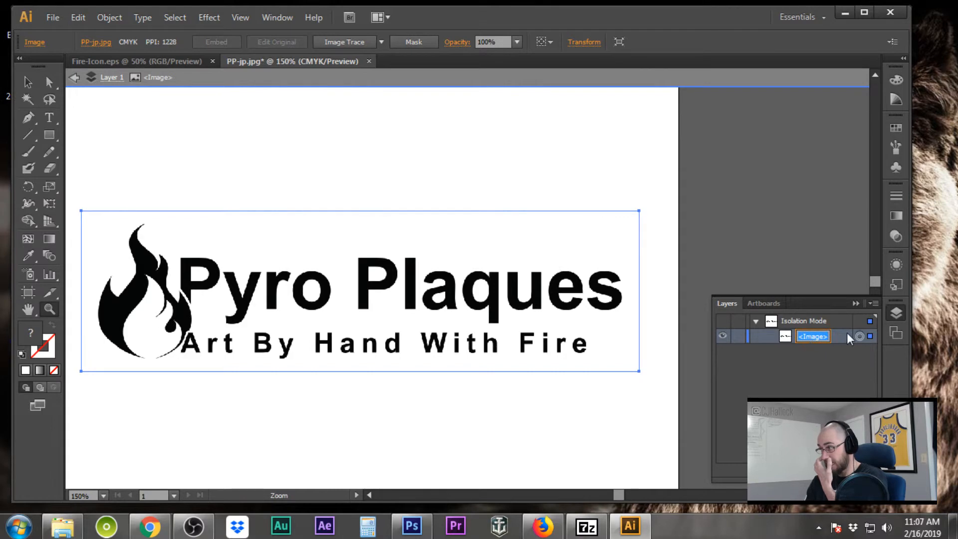
pyautogui.click(833, 337)
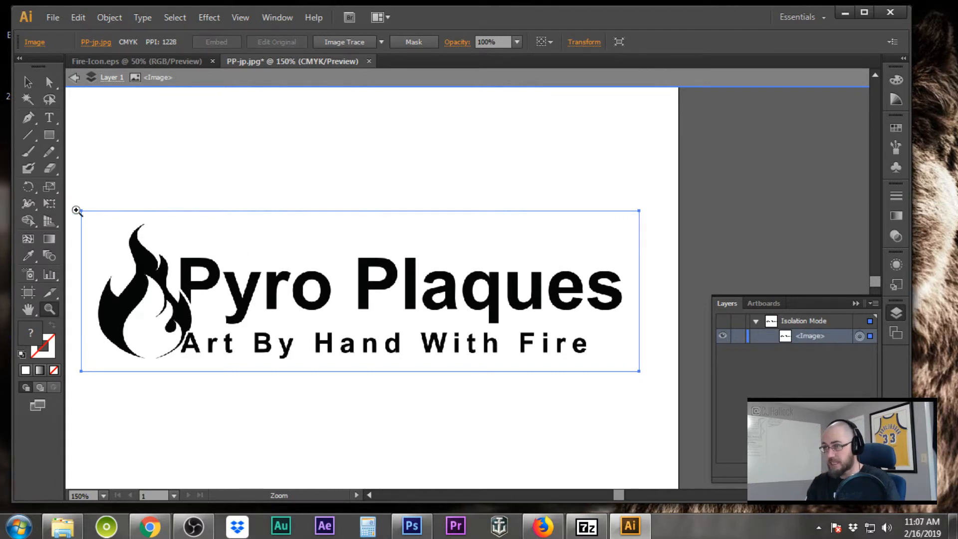
# Image Trace the logo, expand it into vector paths, and open the resulting <Group> in Layers
pyautogui.click(368, 45)
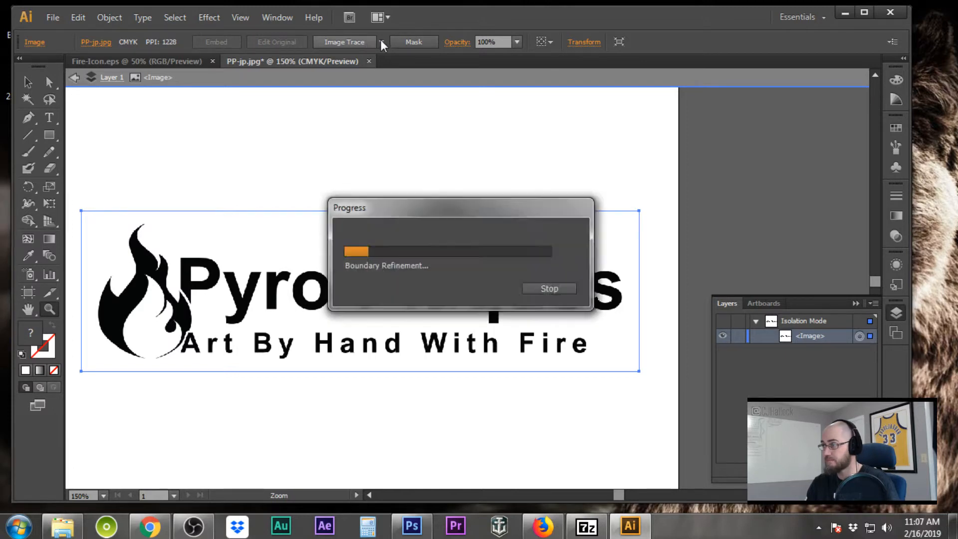
pyautogui.click(357, 42)
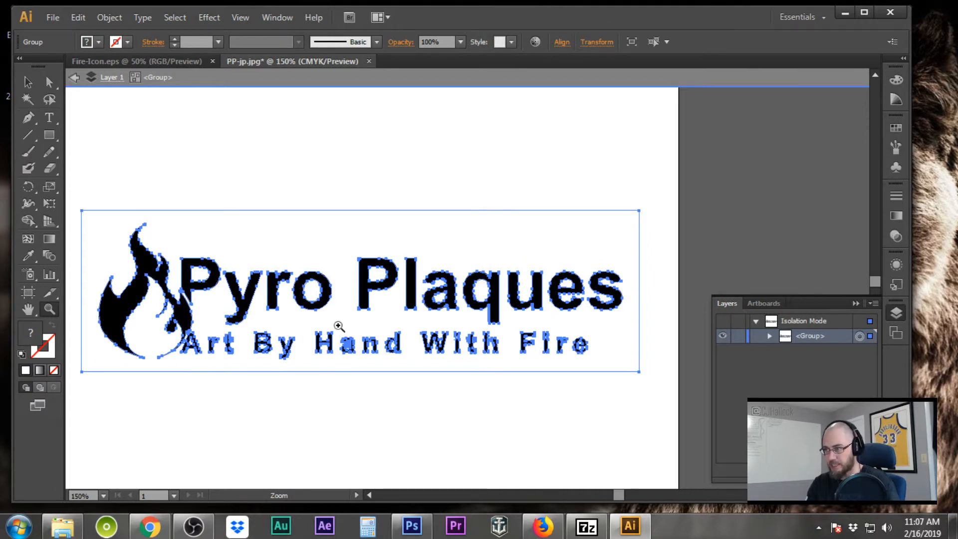
pyautogui.click(769, 336)
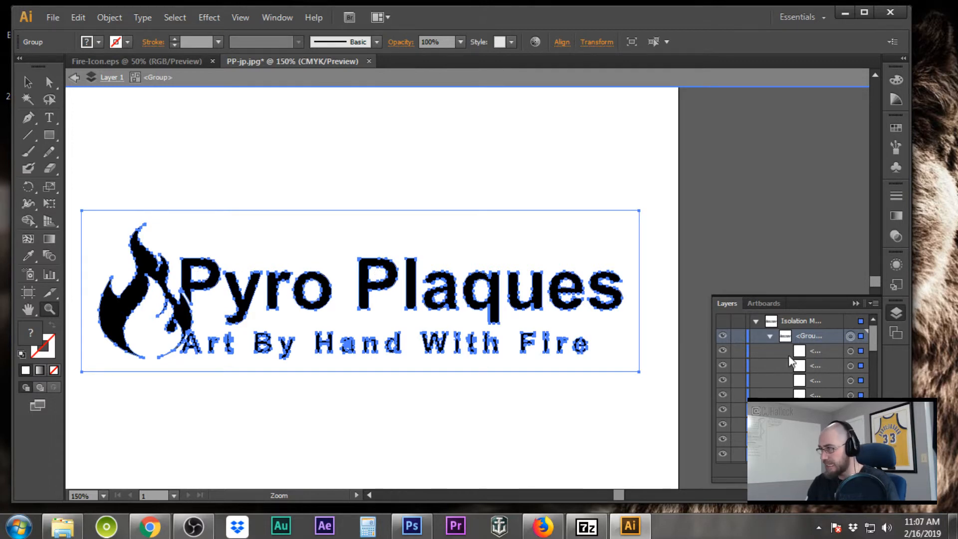
# Hide every white background path in the traced group, keeping the black flame and lettering visible
pyautogui.click(723, 351)
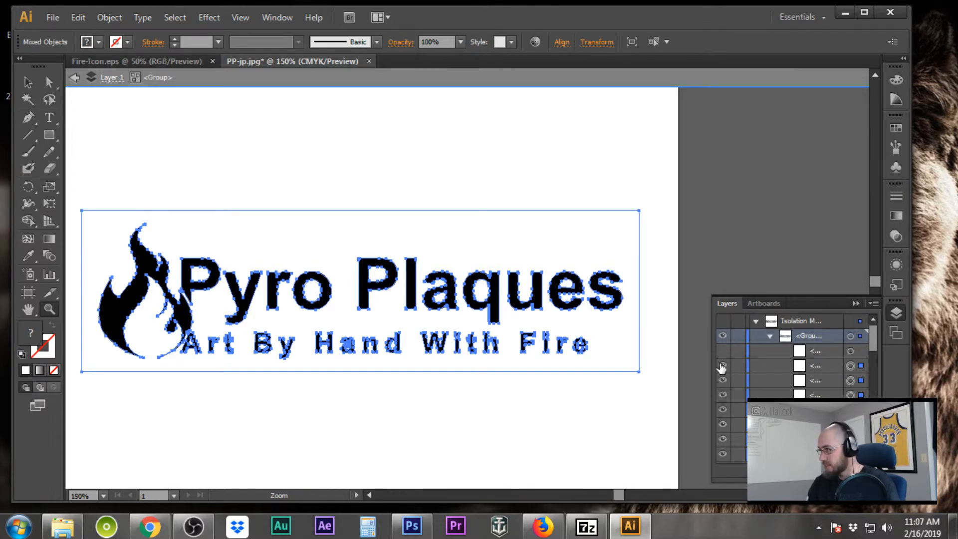
pyautogui.moveTo(723, 368); pyautogui.dragTo(723, 433)
pyautogui.scroll(-3, 723, 435)
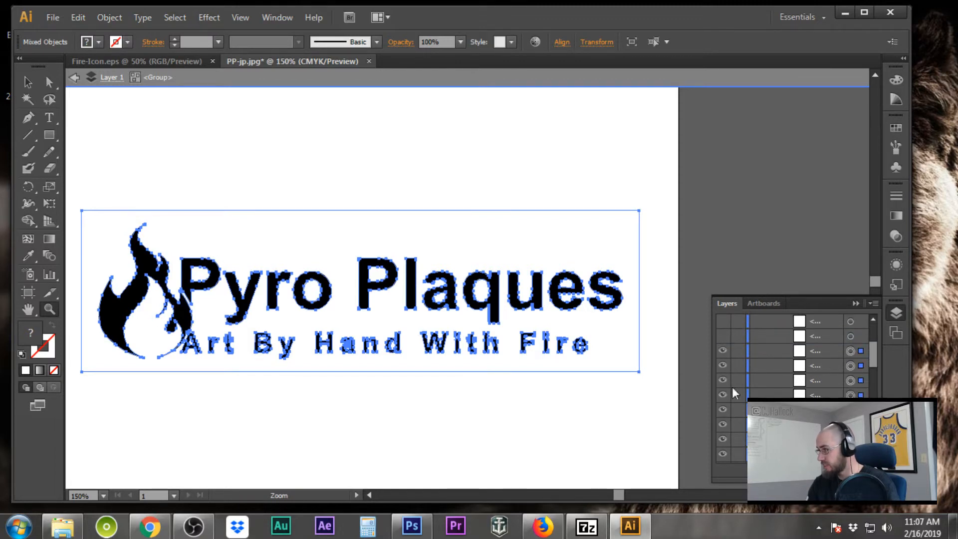
pyautogui.click(723, 352)
pyautogui.click(723, 368)
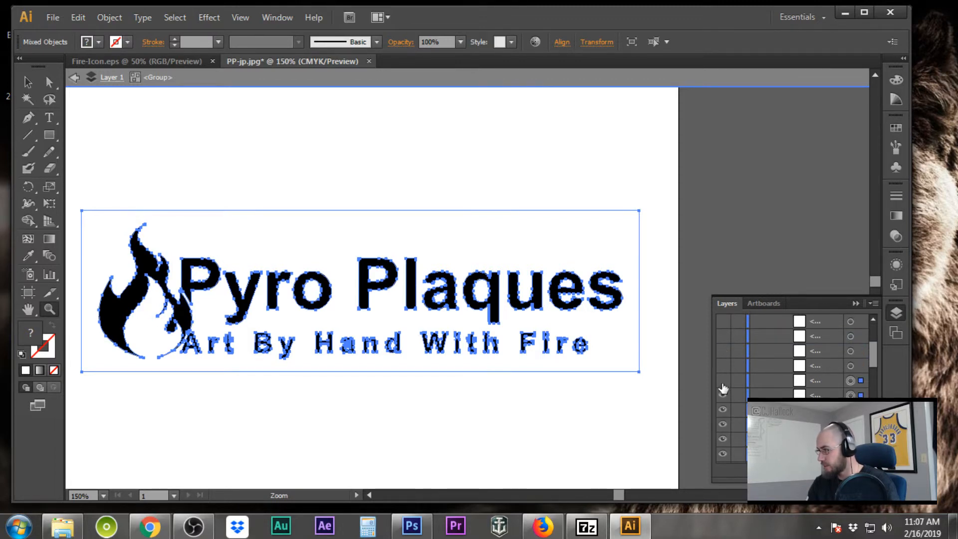
pyautogui.click(723, 395)
pyautogui.click(723, 410)
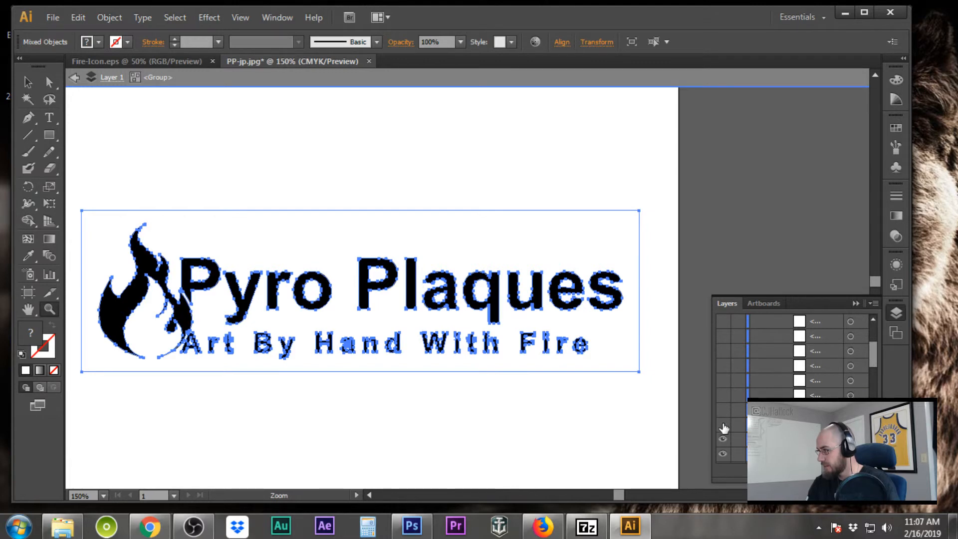
pyautogui.scroll(-3, 741, 411)
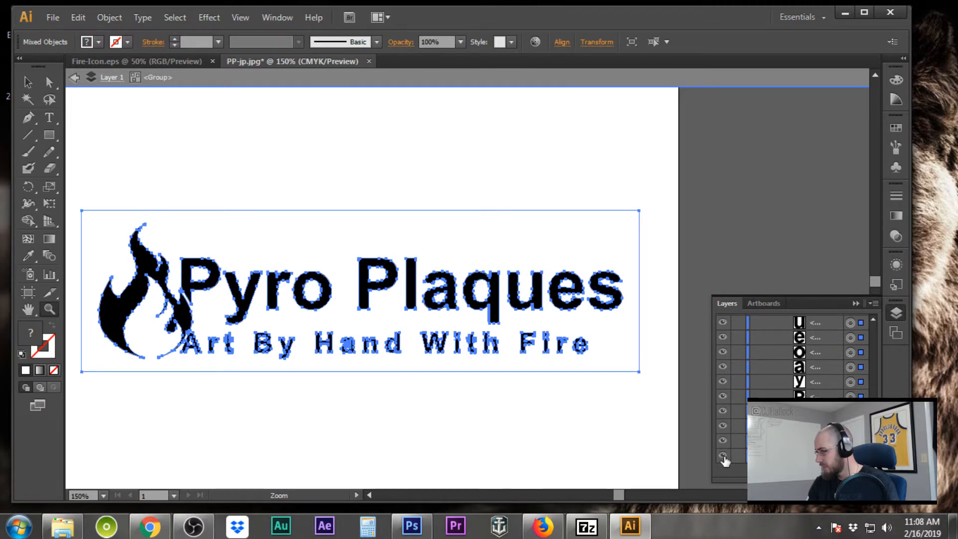
pyautogui.click(723, 456)
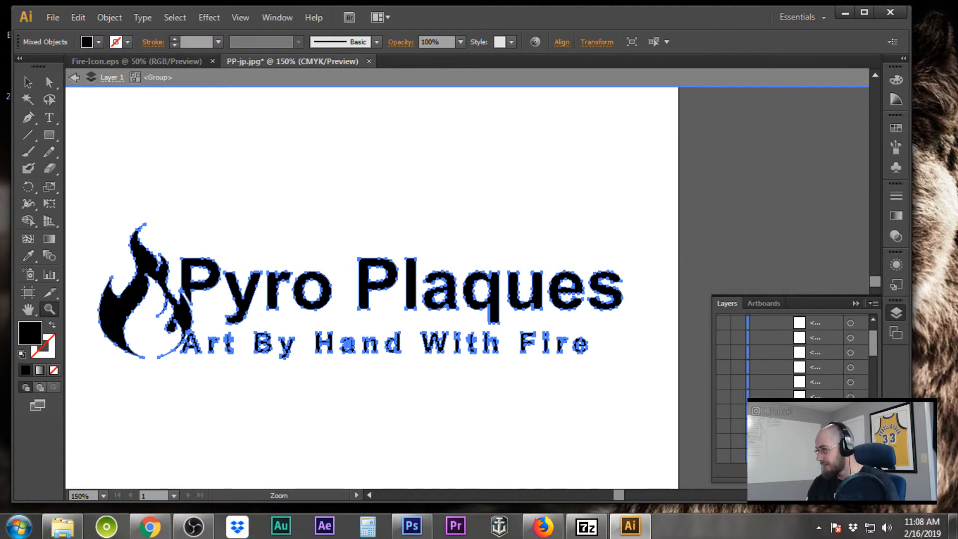
# Save the traced logo as PyroPlaques-OfficialLogo-2019 in Illustrator EPS format, then minimize Illustrator
pyautogui.click(53, 18)
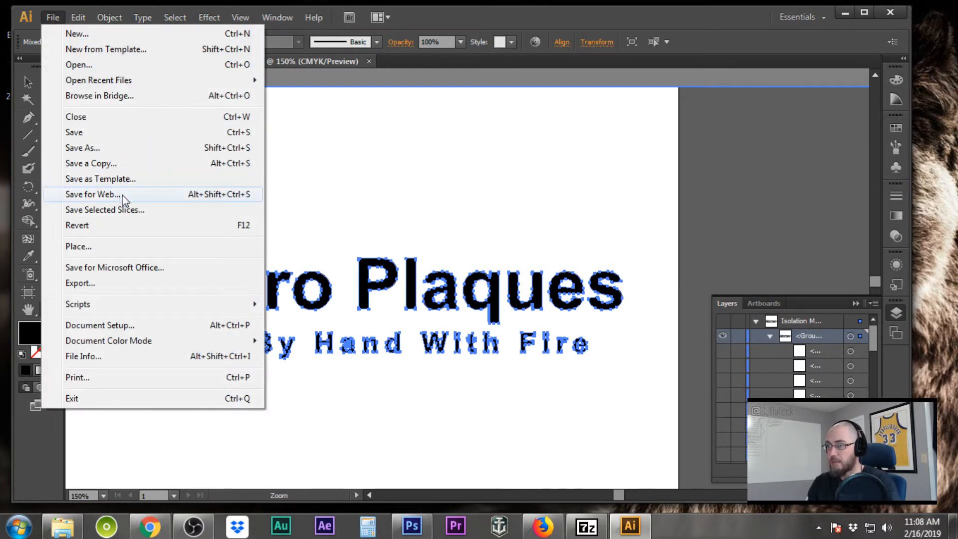
pyautogui.click(122, 147)
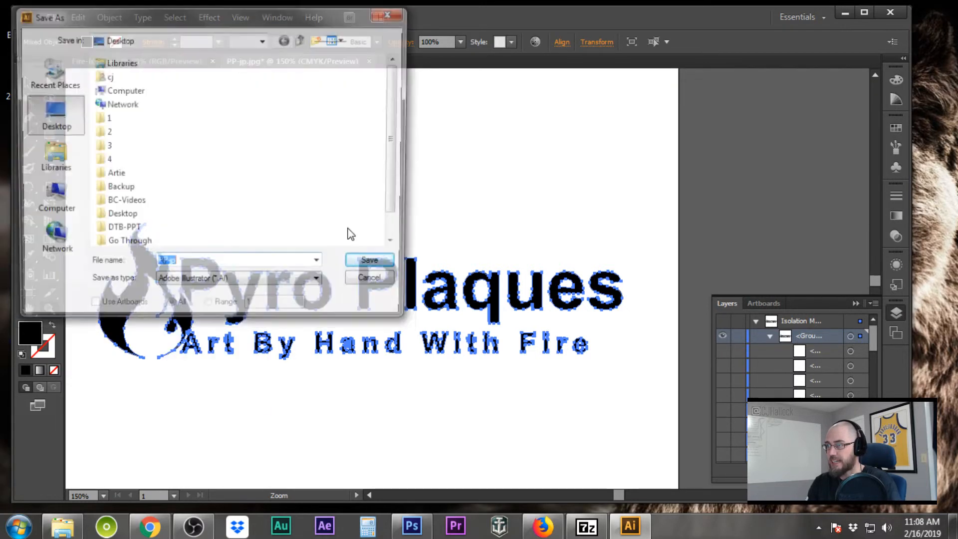
pyautogui.write('PyroPlaques')
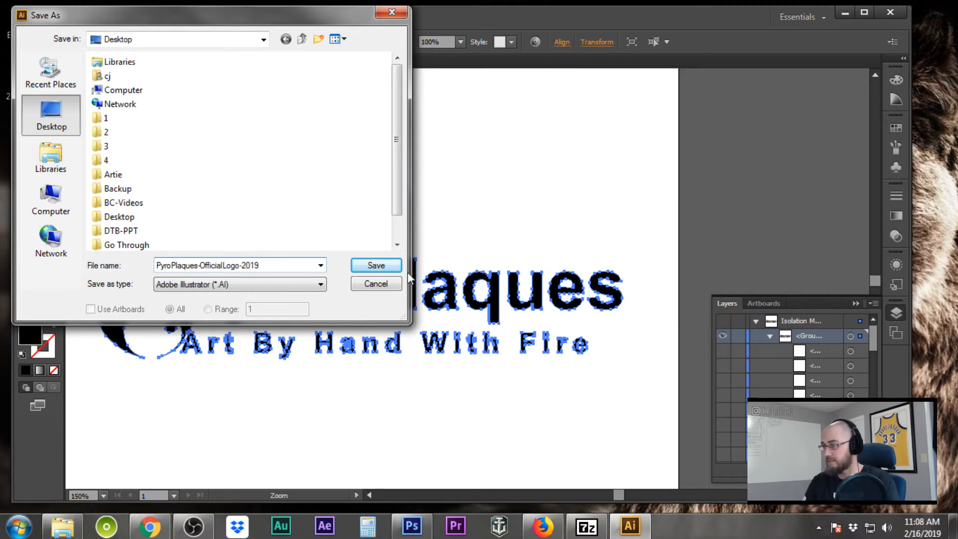
pyautogui.click(307, 284)
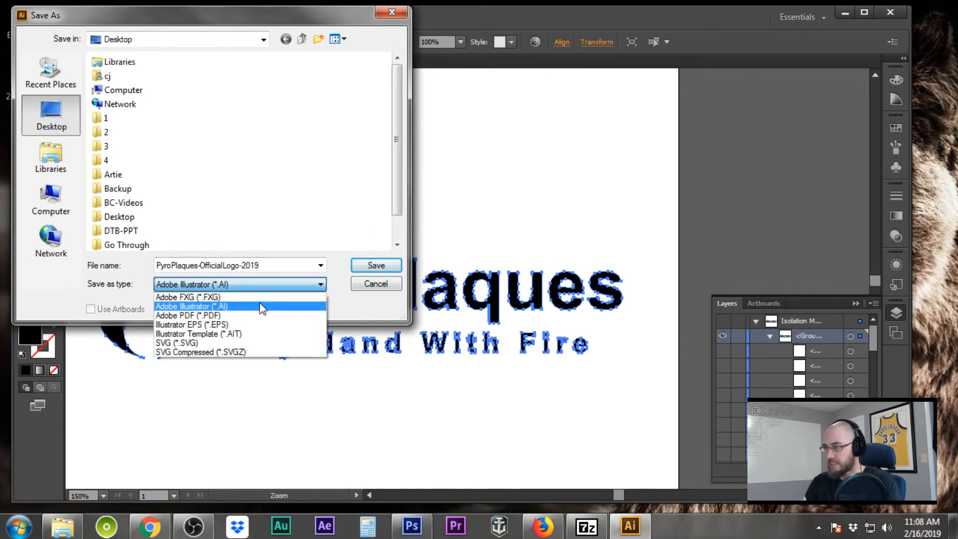
pyautogui.click(227, 325)
pyautogui.click(377, 265)
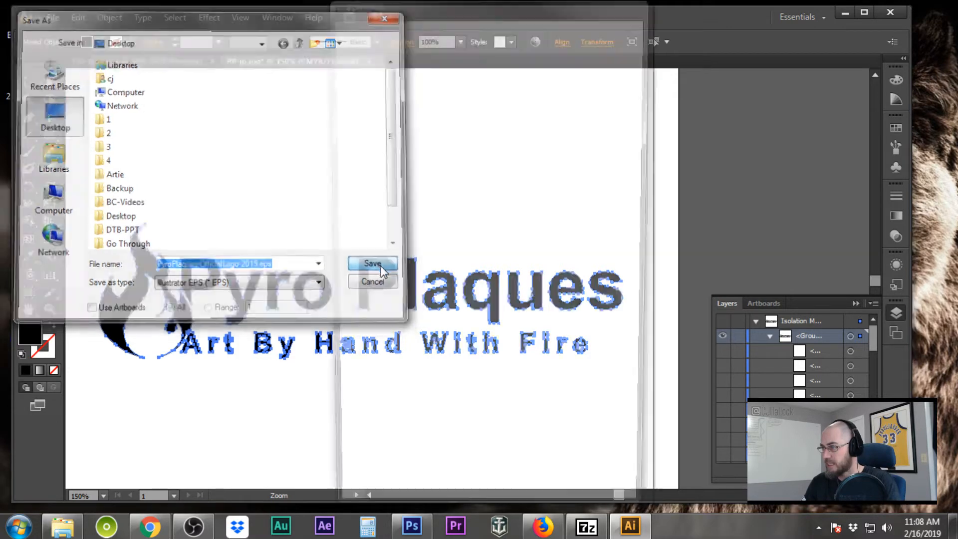
pyautogui.click(539, 498)
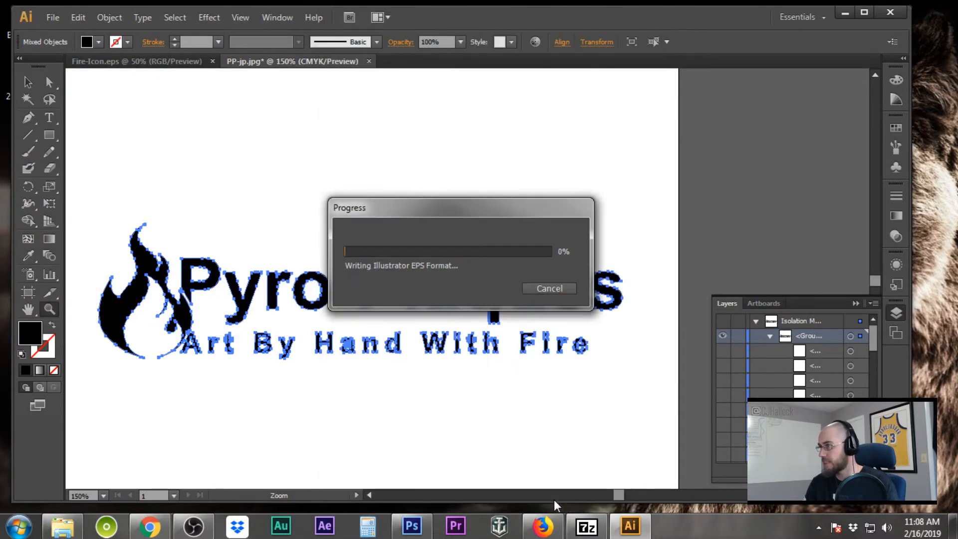
pyautogui.click(845, 14)
# Open PyroPlaques-OfficialLogo-2019.eps from the desktop in Photoshop, rasterized at 300 pixels/inch
pyautogui.doubleClick(23, 449)
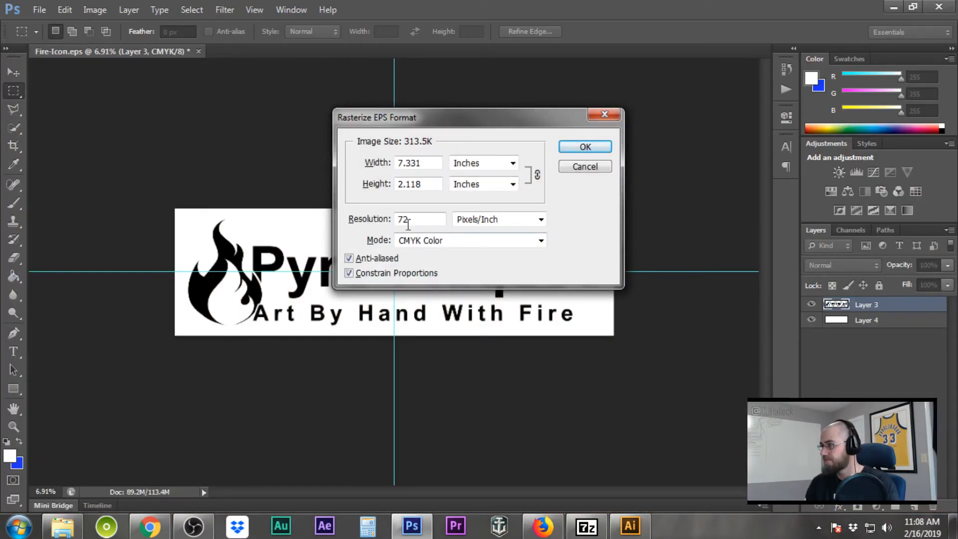
pyautogui.moveTo(425, 220); pyautogui.dragTo(381, 225)
pyautogui.write('300')
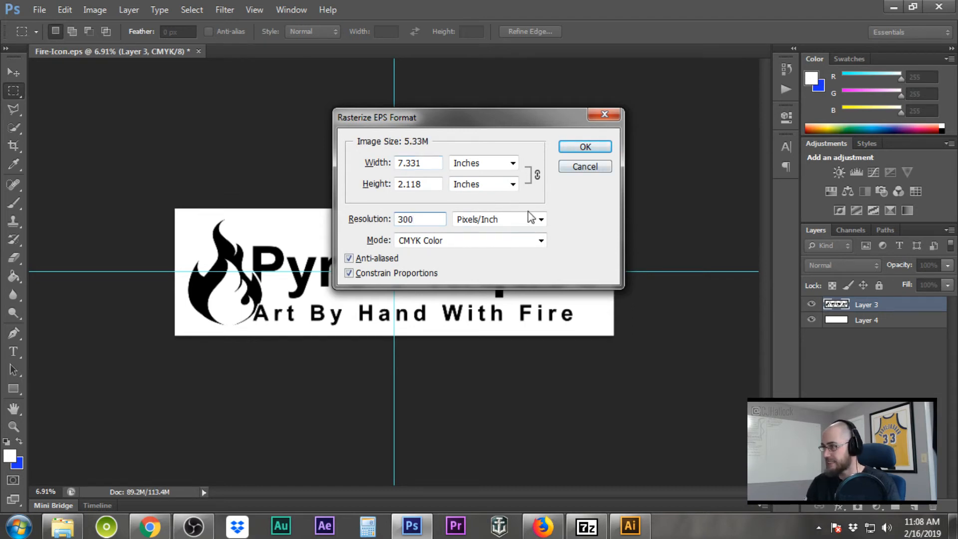
pyautogui.click(585, 147)
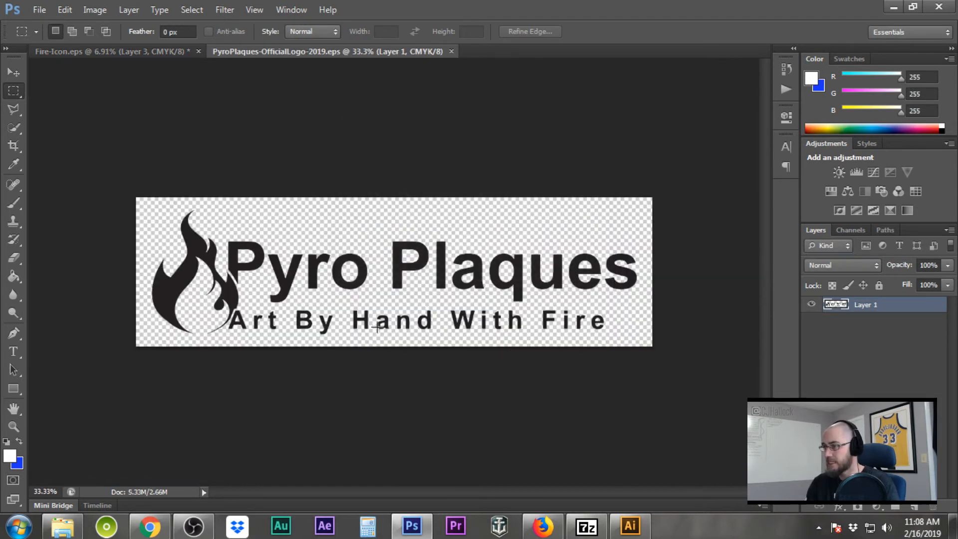
pyautogui.scroll(3, 378, 327)
pyautogui.scroll(-1, 352, 363)
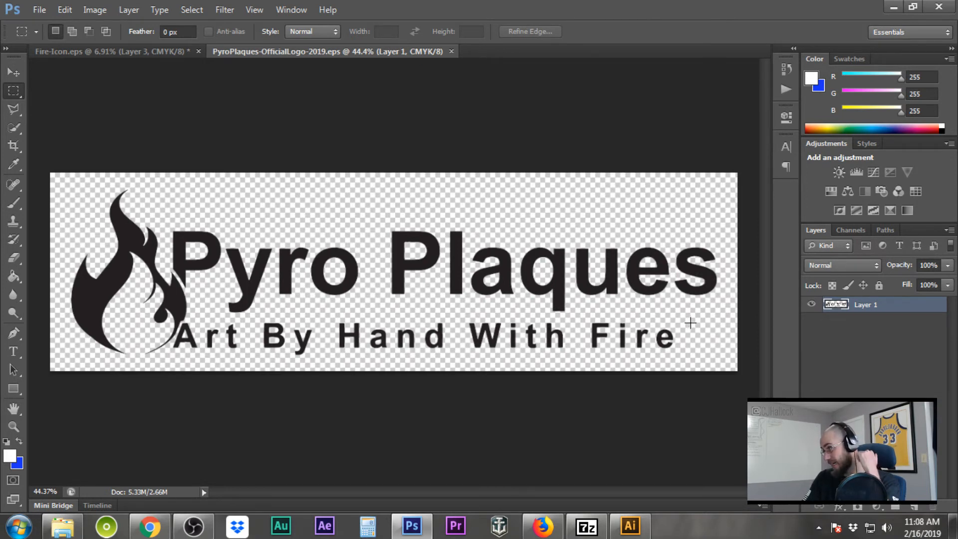
pyautogui.doubleClick(911, 309)
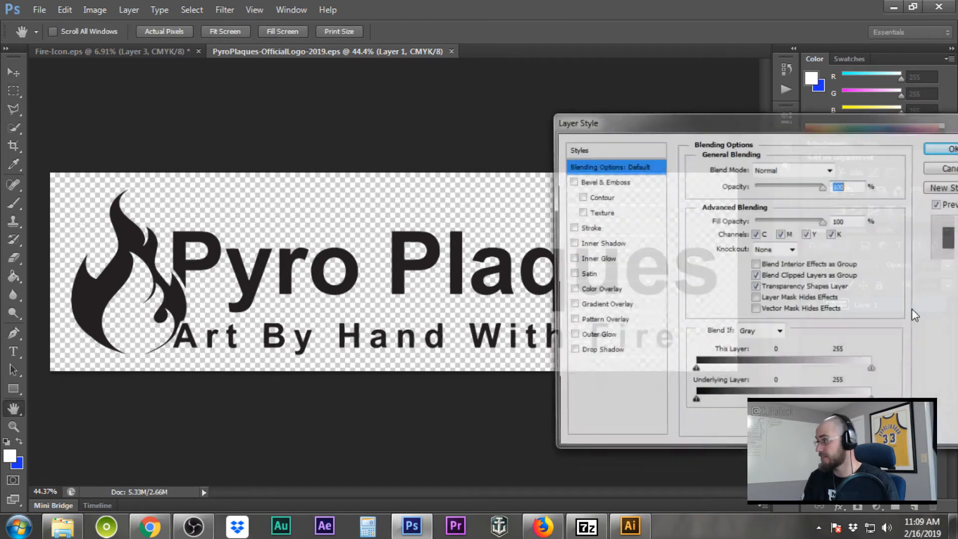
pyautogui.click(599, 290)
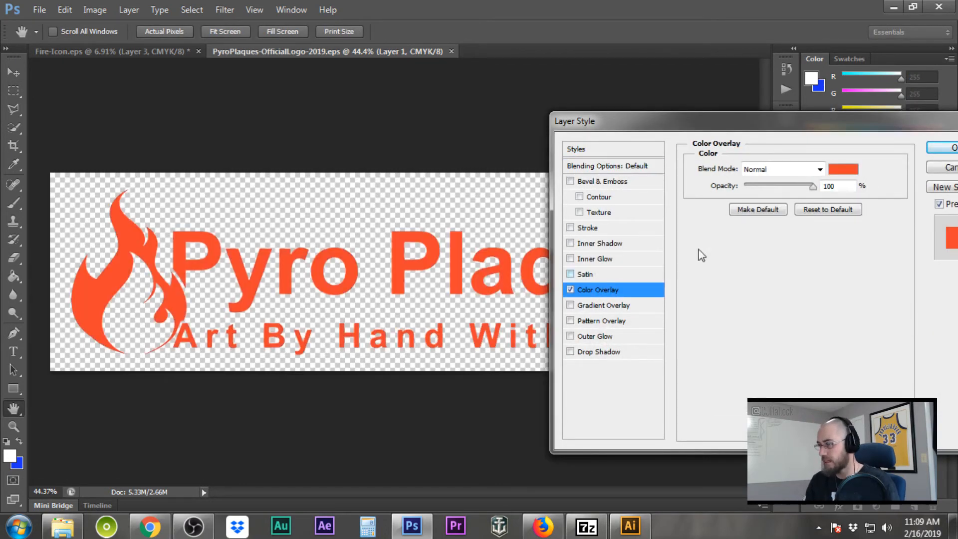
pyautogui.moveTo(741, 128); pyautogui.dragTo(618, 122)
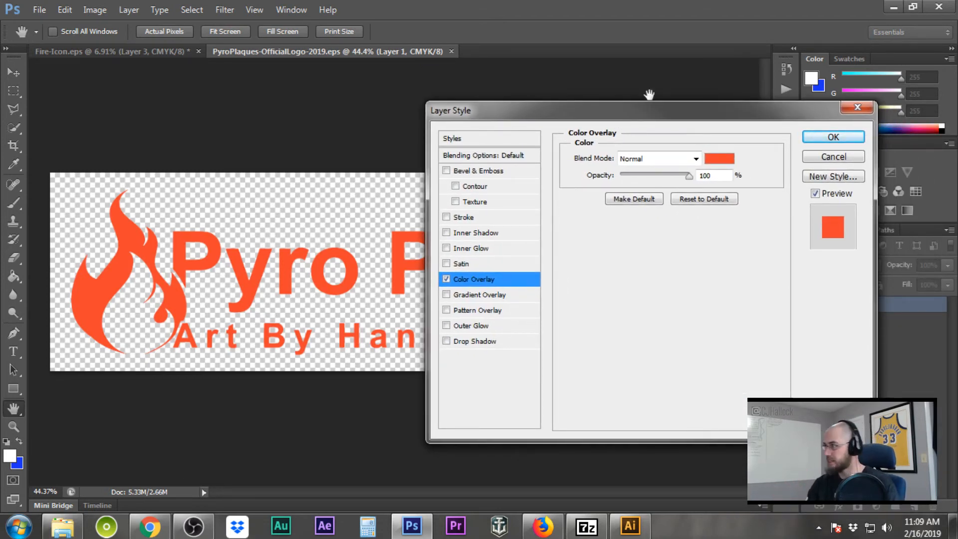
pyautogui.click(833, 156)
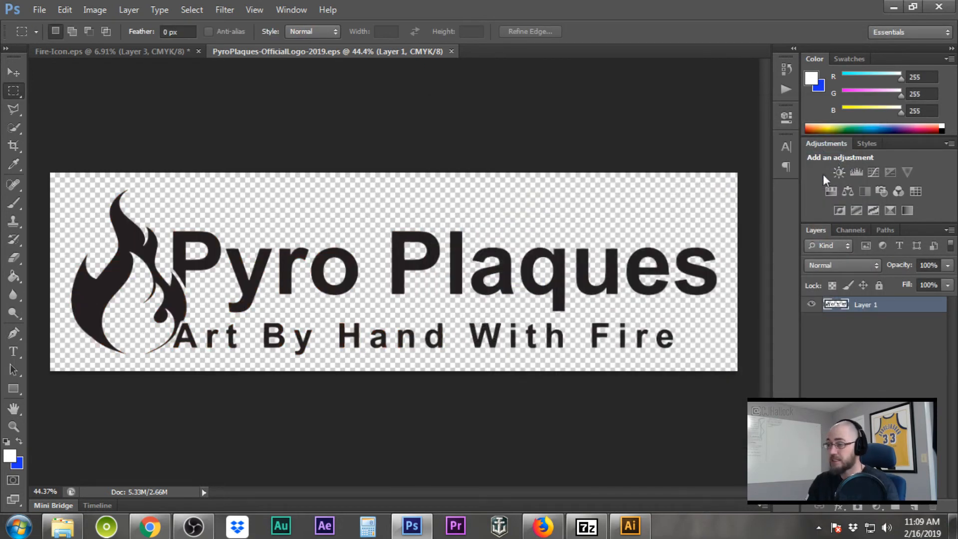
# Move the PyroPlaques EPS icon beside the BC-Videos folder, then maximize Photoshop again
pyautogui.doubleClick(465, 13)
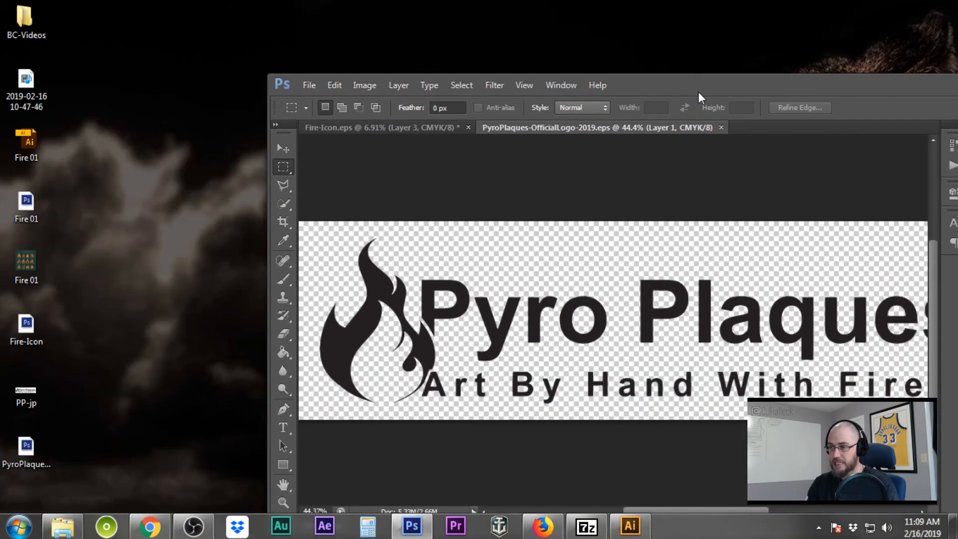
pyautogui.moveTo(30, 451); pyautogui.dragTo(166, 80)
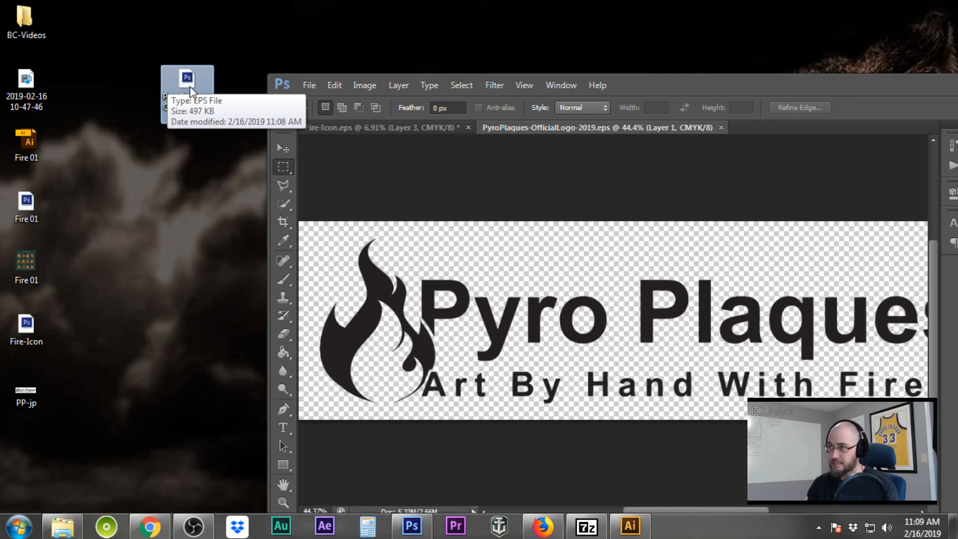
pyautogui.moveTo(189, 86); pyautogui.dragTo(83, 24)
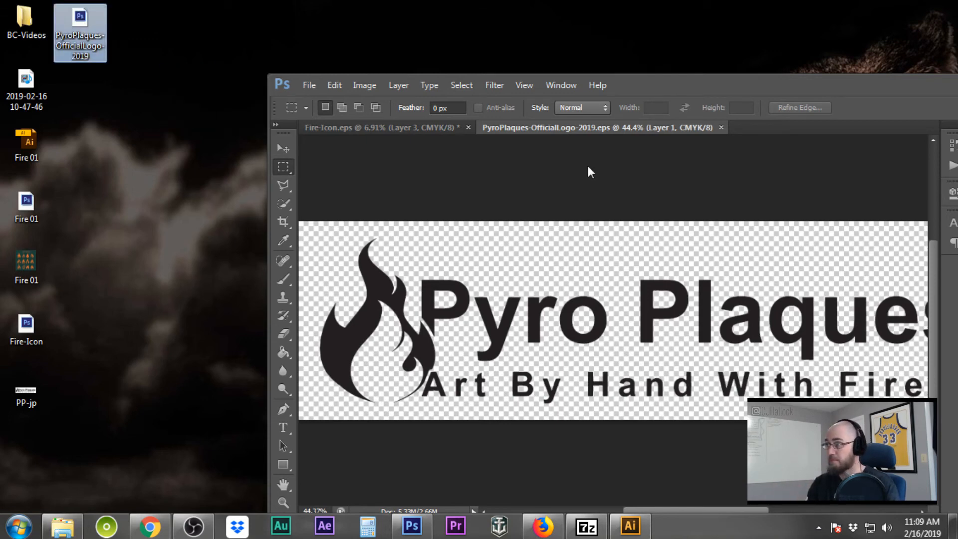
pyautogui.moveTo(711, 92); pyautogui.dragTo(517, 1)
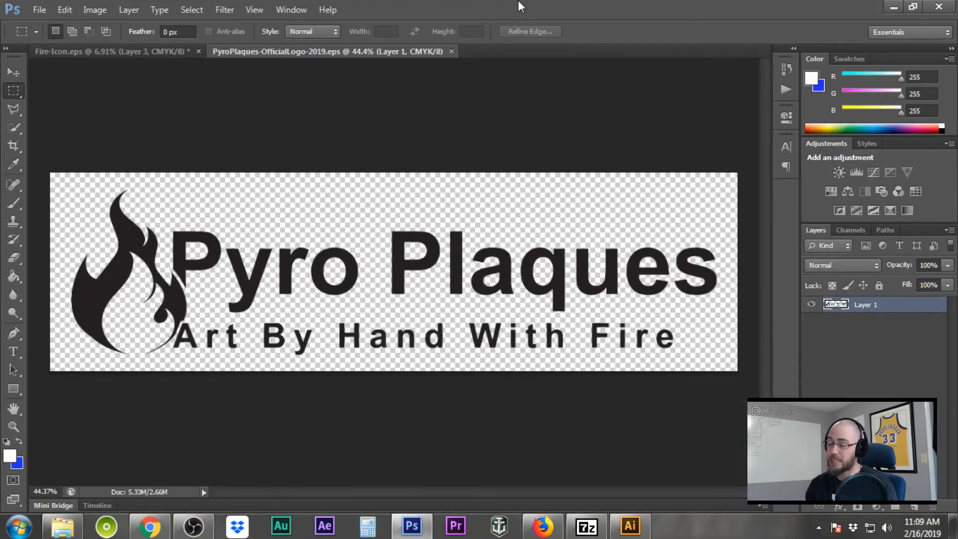